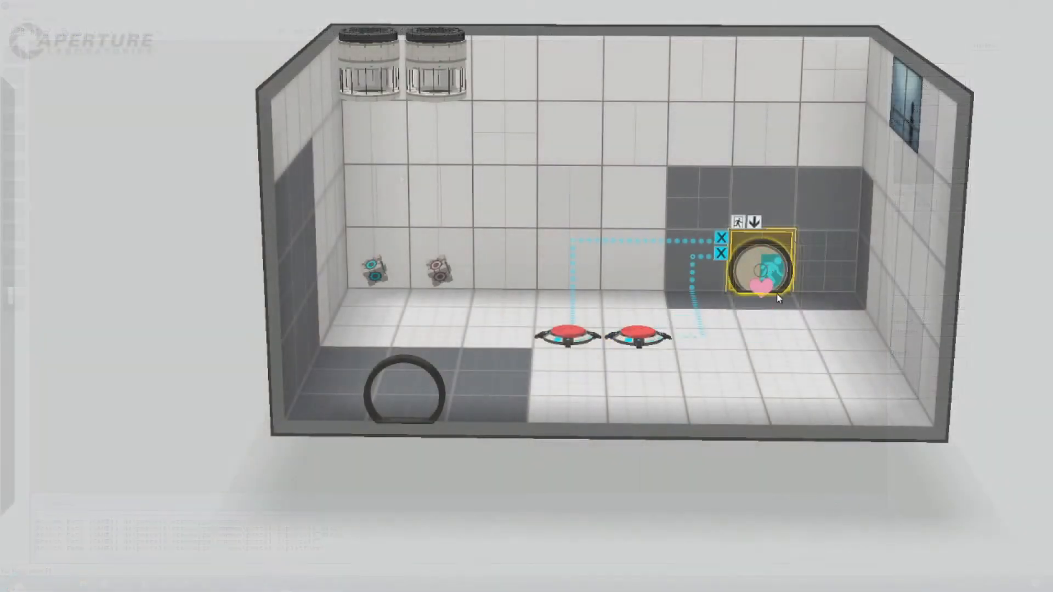
scroll(777, 293, down, 3)
drag(688, 435, 756, 428)
scroll(642, 403, up, 3)
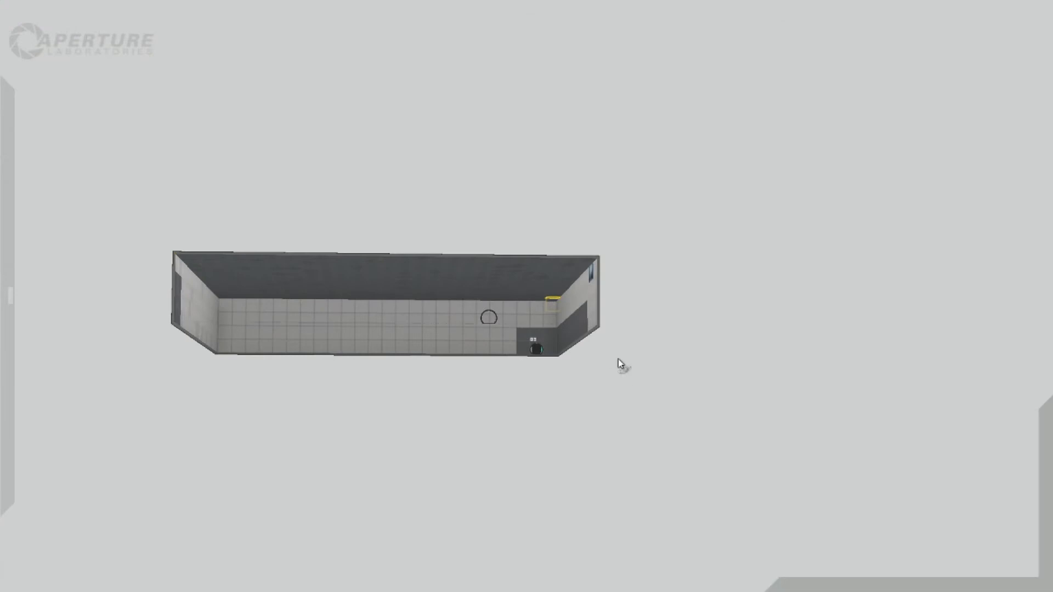
right_drag(618, 359, 556, 420)
double_click(193, 241)
right_drag(193, 242, 505, 271)
drag(506, 270, 522, 42)
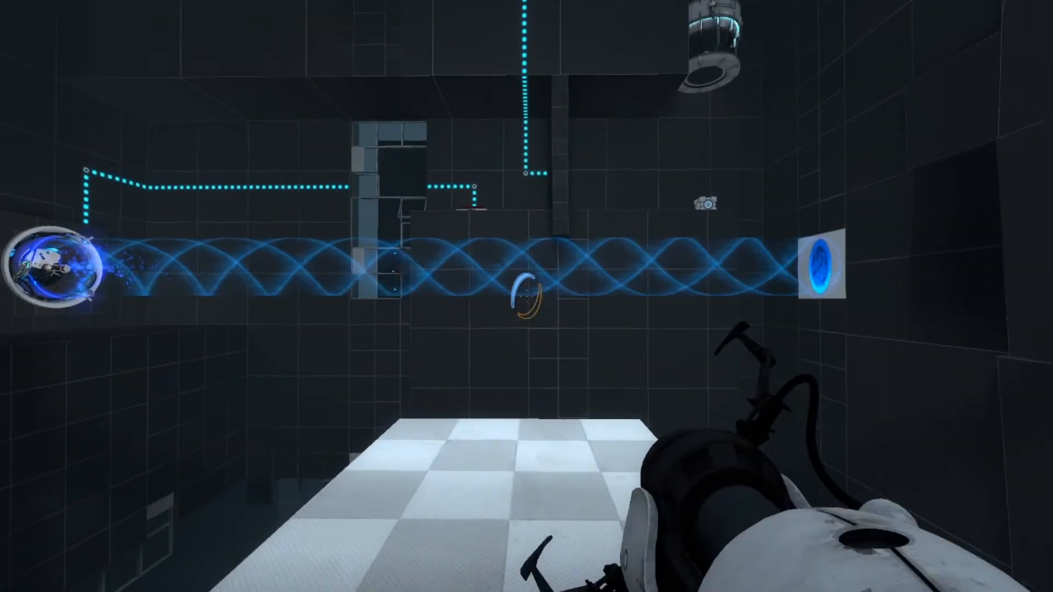
key(w)
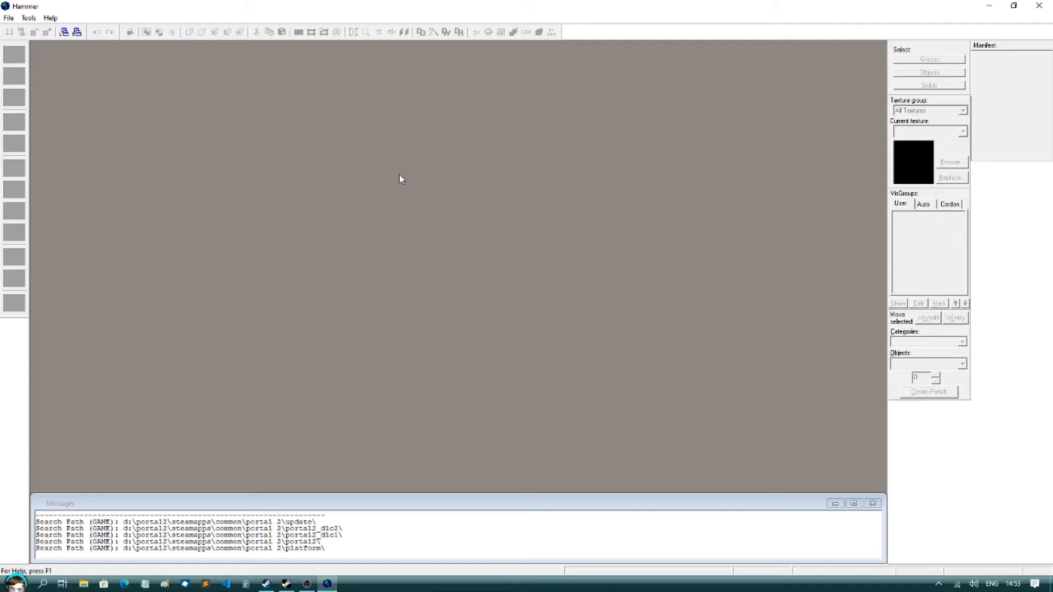
- Review the Portal 2 Authoring Tools - Beta page in Steam and start Hammer World Editor from the tools launcher
click(266, 583)
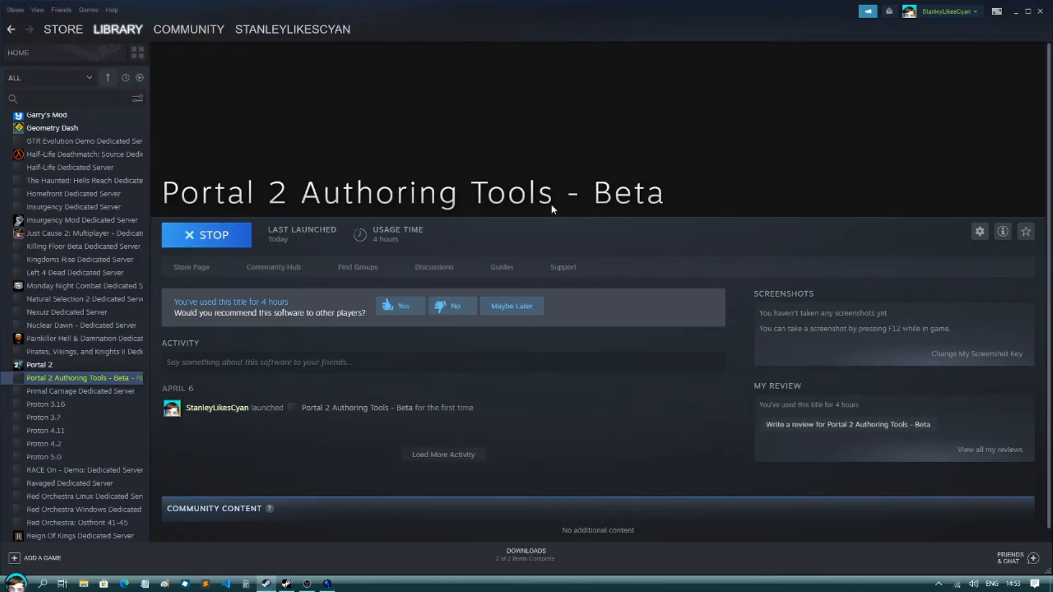
click(327, 583)
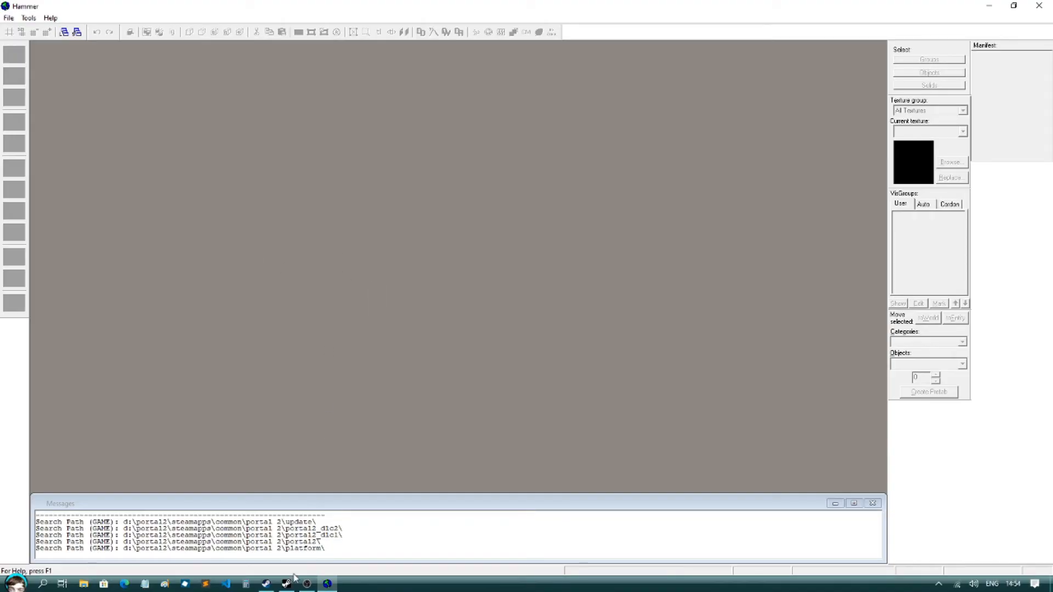
click(286, 584)
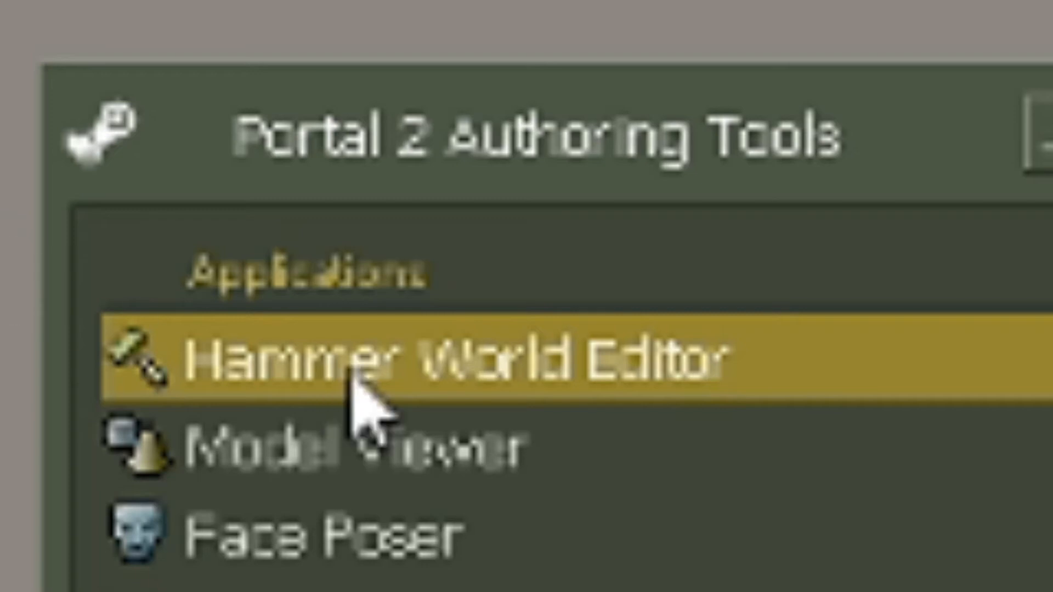
double_click(353, 378)
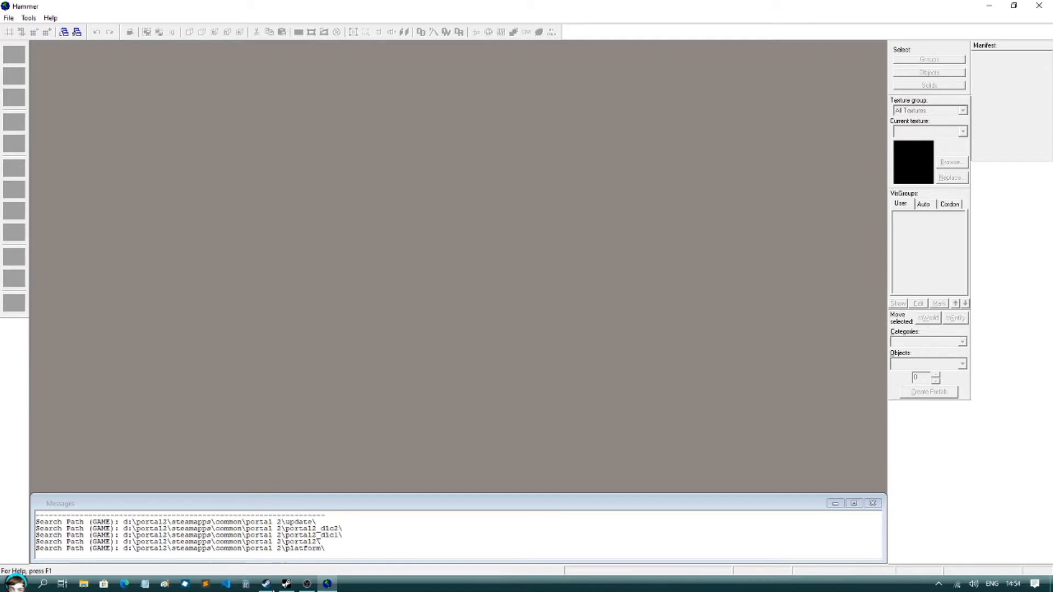
- Switch to Steam, include both Games and Tools in the library list, and locate Portal 2 Authoring Tools - Beta
click(266, 584)
click(49, 78)
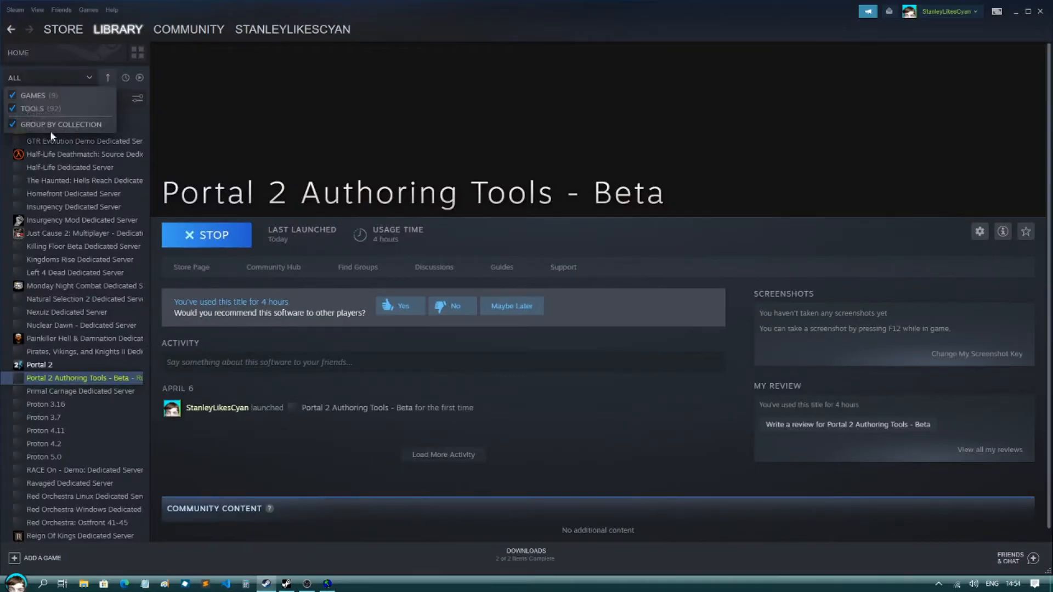
click(33, 94)
click(61, 327)
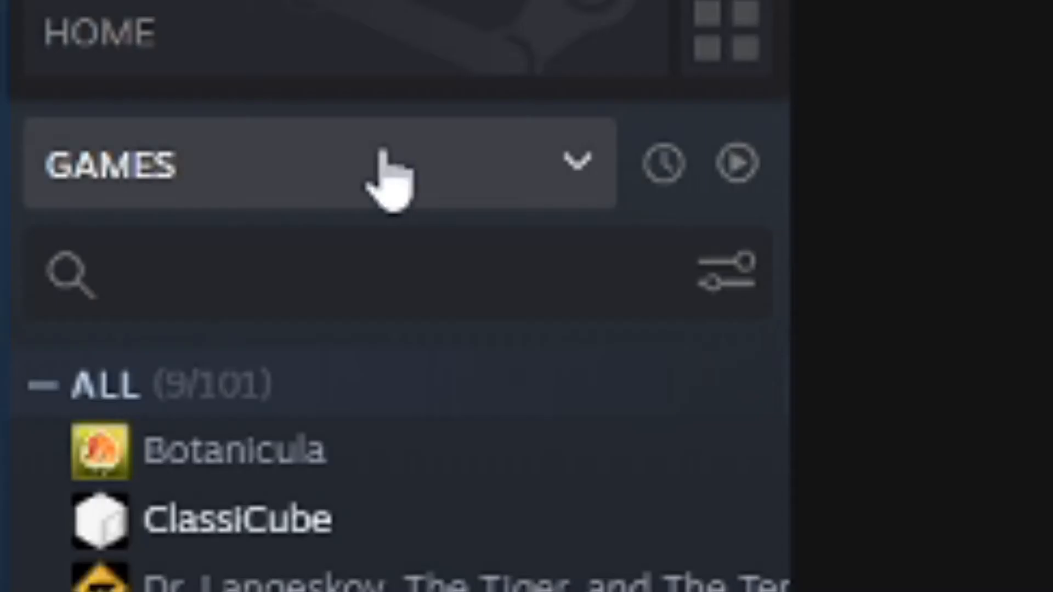
click(387, 165)
click(104, 345)
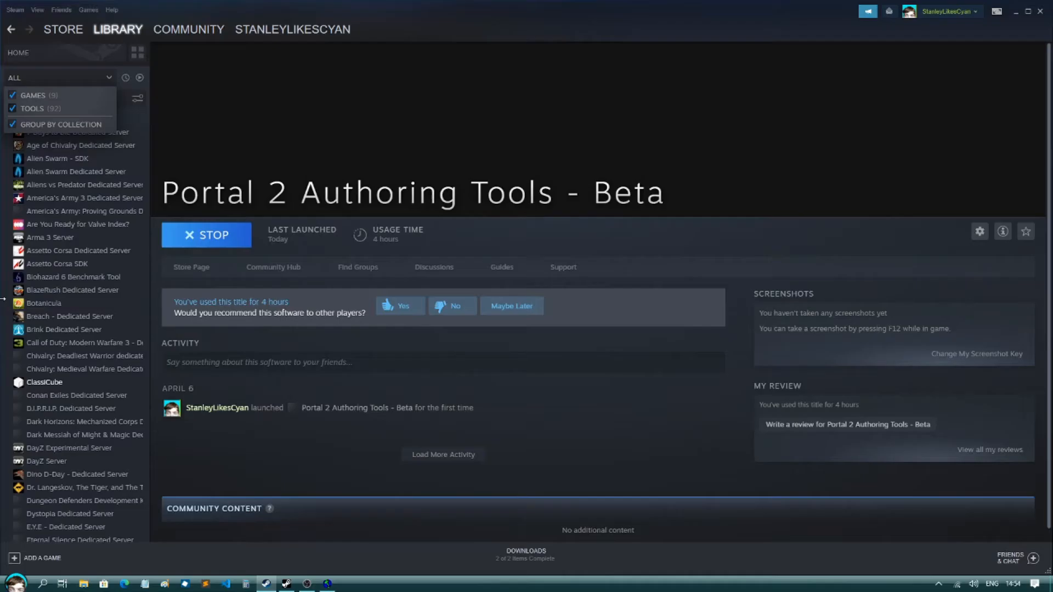
scroll(61, 318, down, 7)
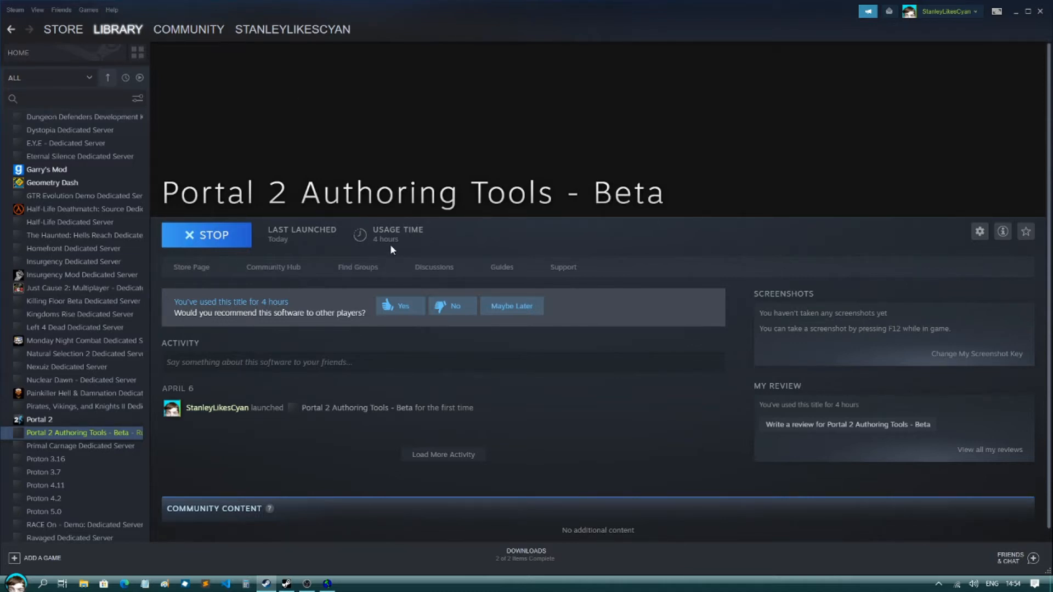
- Bring up the Portal 2 Authoring Tools launcher over Steam and launch Hammer World Editor
click(286, 583)
drag(504, 202, 489, 200)
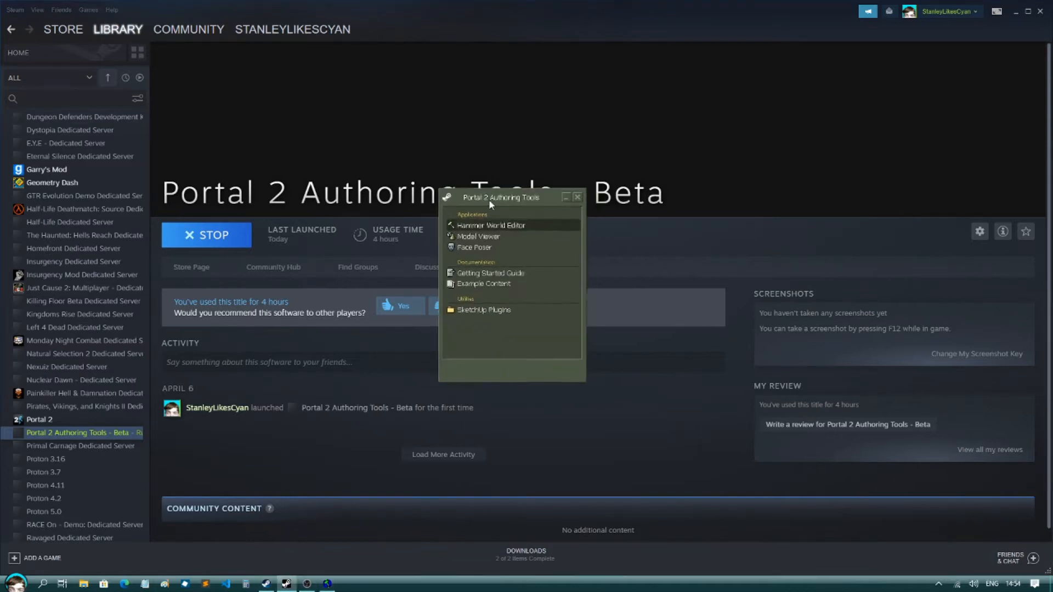
double_click(459, 227)
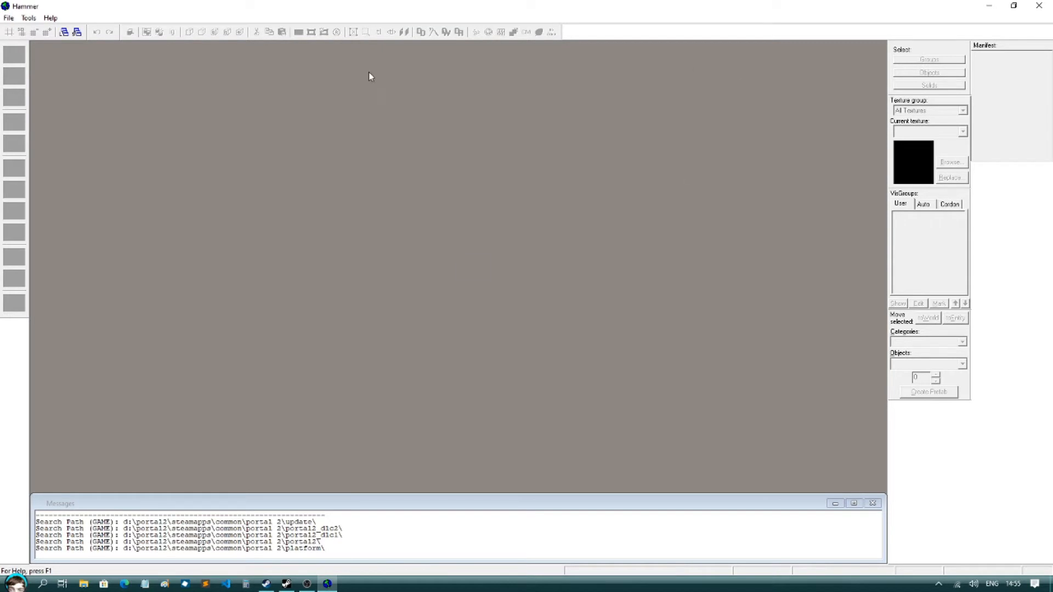
- Create a new map in Hammer and maximize its four-view window
click(9, 18)
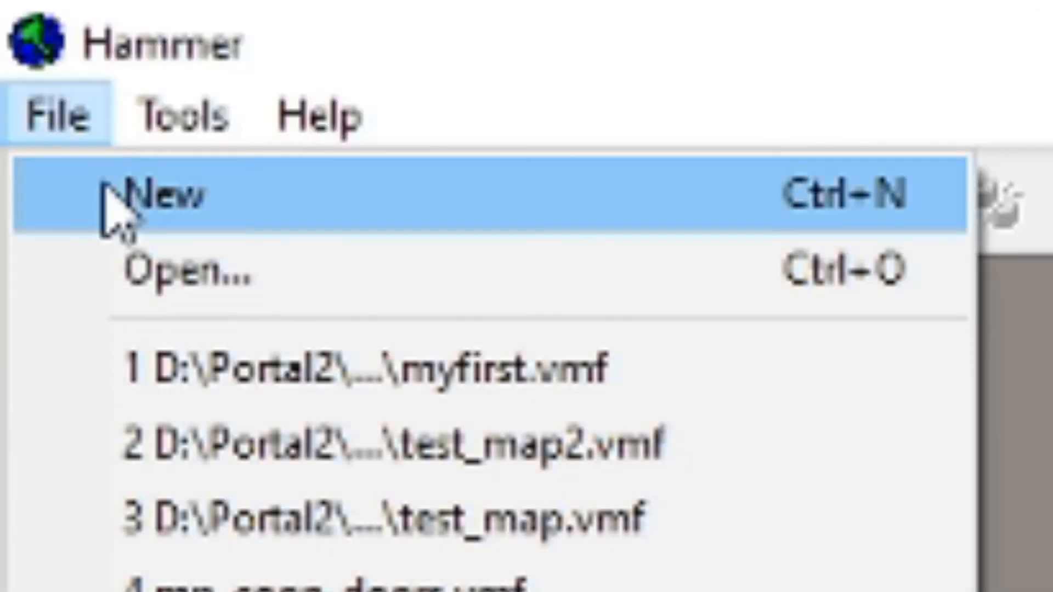
click(186, 271)
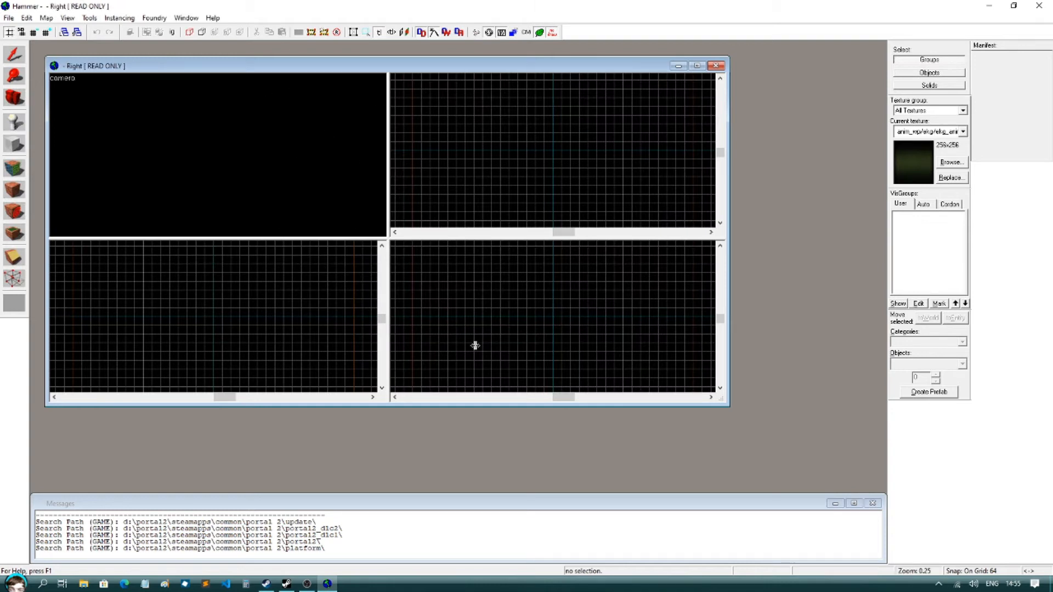
click(696, 66)
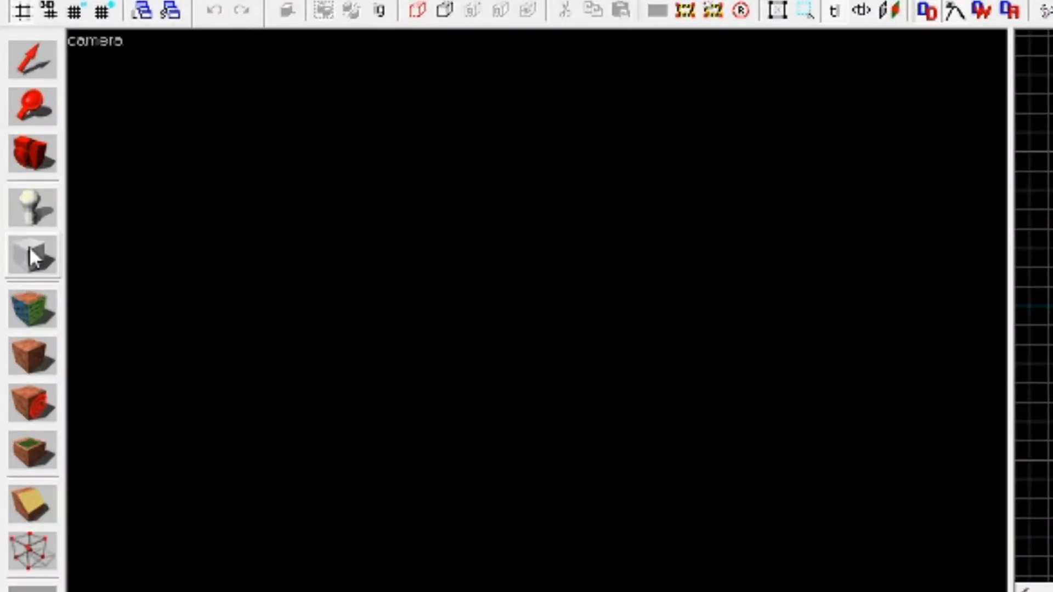
- Create a block primitive 1024 by 1024 units and 64 units high, centred on the origin in the top view
click(29, 249)
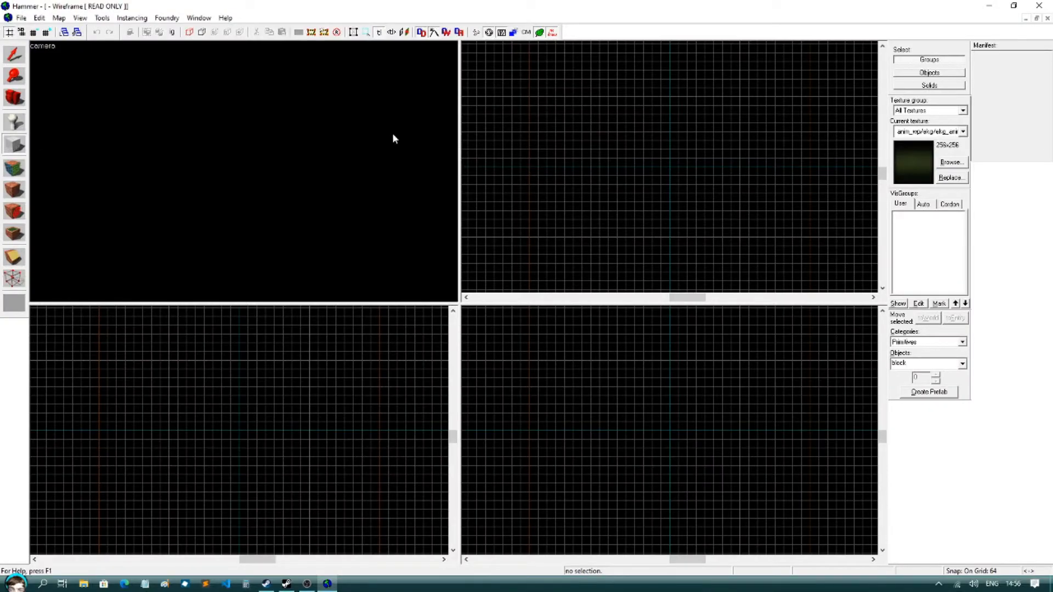
drag(599, 96, 624, 127)
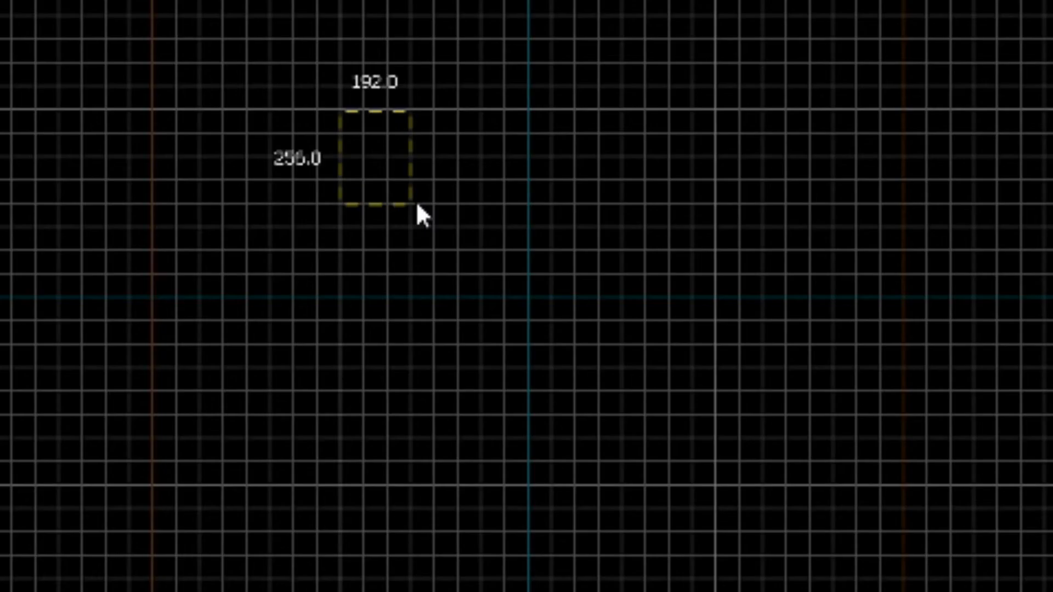
drag(630, 392, 715, 486)
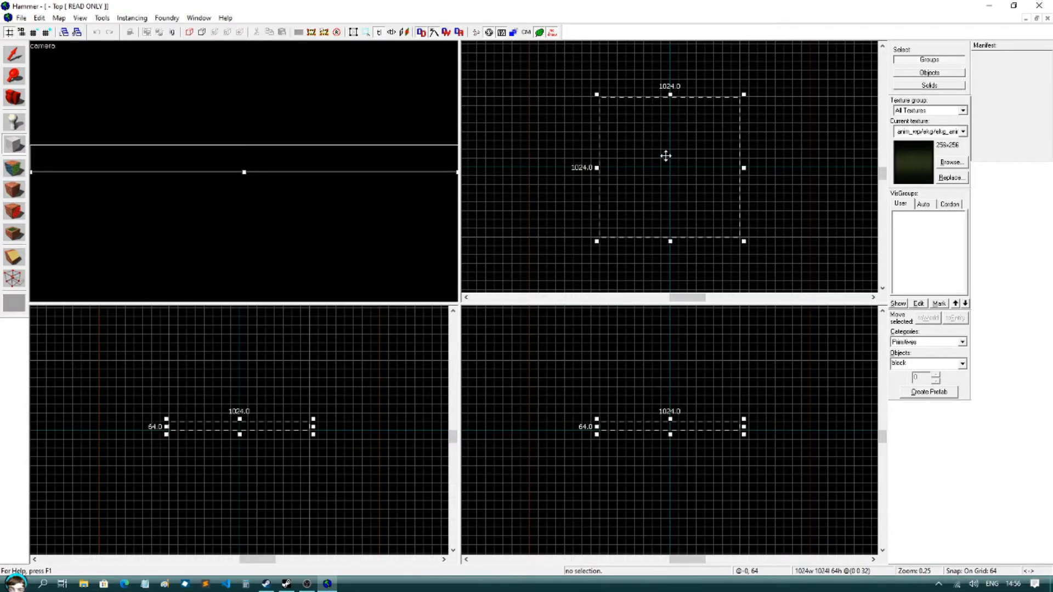
key(Return)
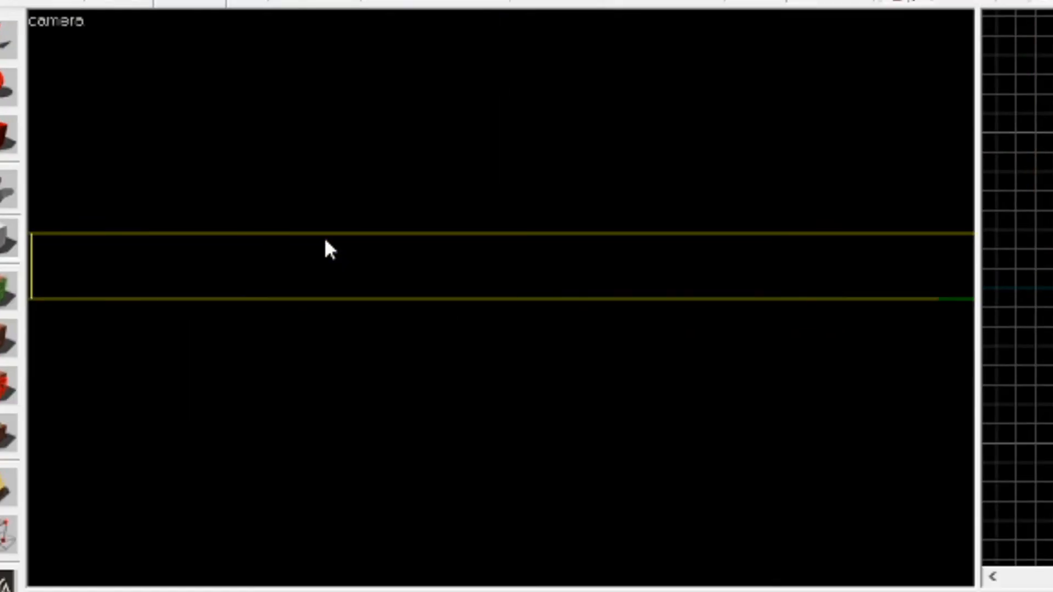
- Set the camera view to 3D Shaded Textured Polygons with the whole block in sight
key(s)
key(w)
key(d)
key(a)
key(s)
key(d)
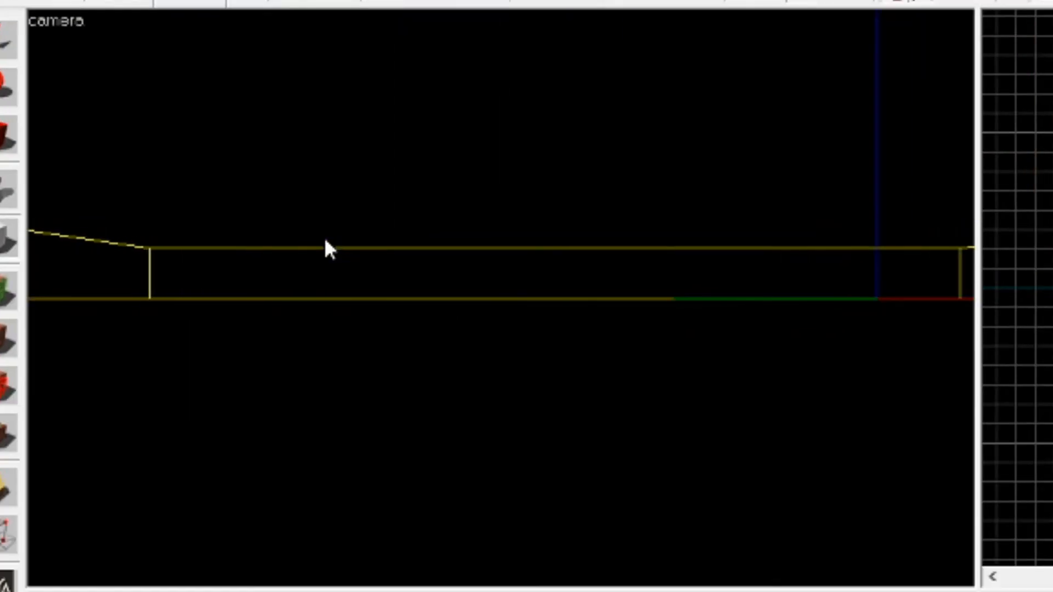
key(z)
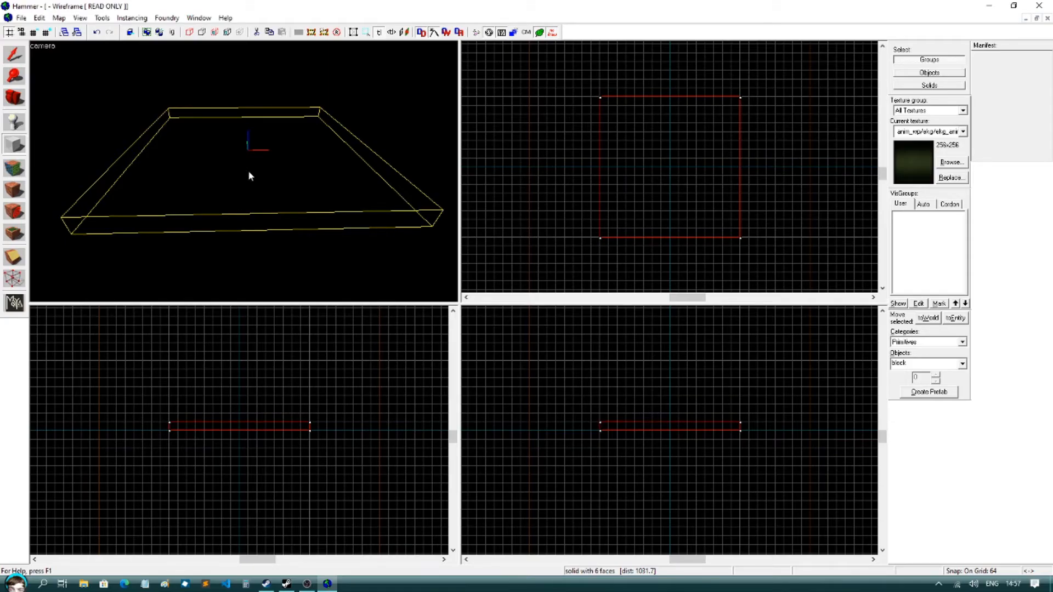
click(42, 45)
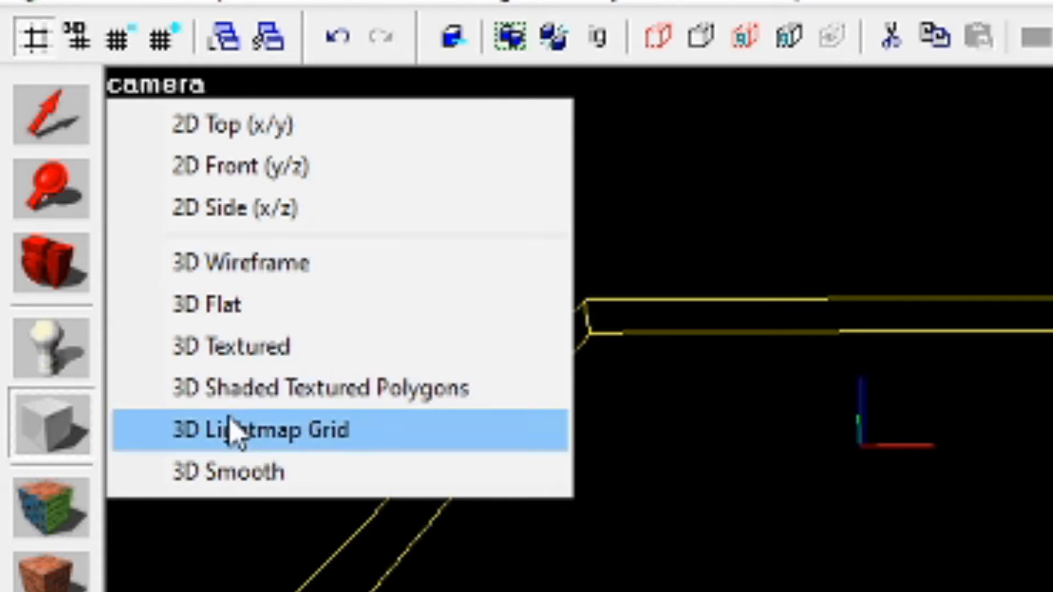
click(301, 399)
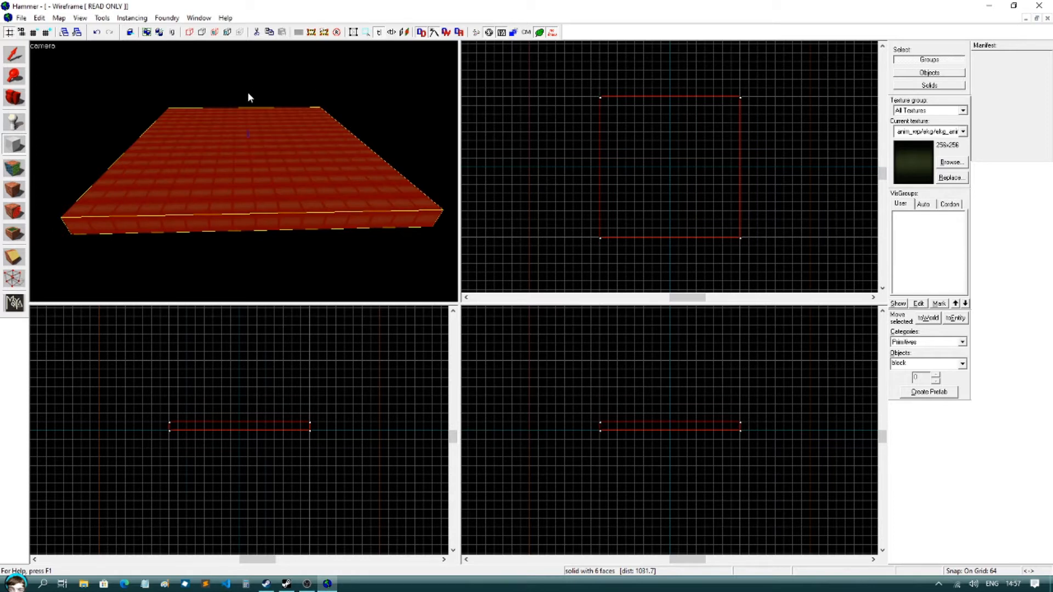
- Deselect the block with the Selection tool and inspect its textured surface in the 3D view
key(z)
key(z)
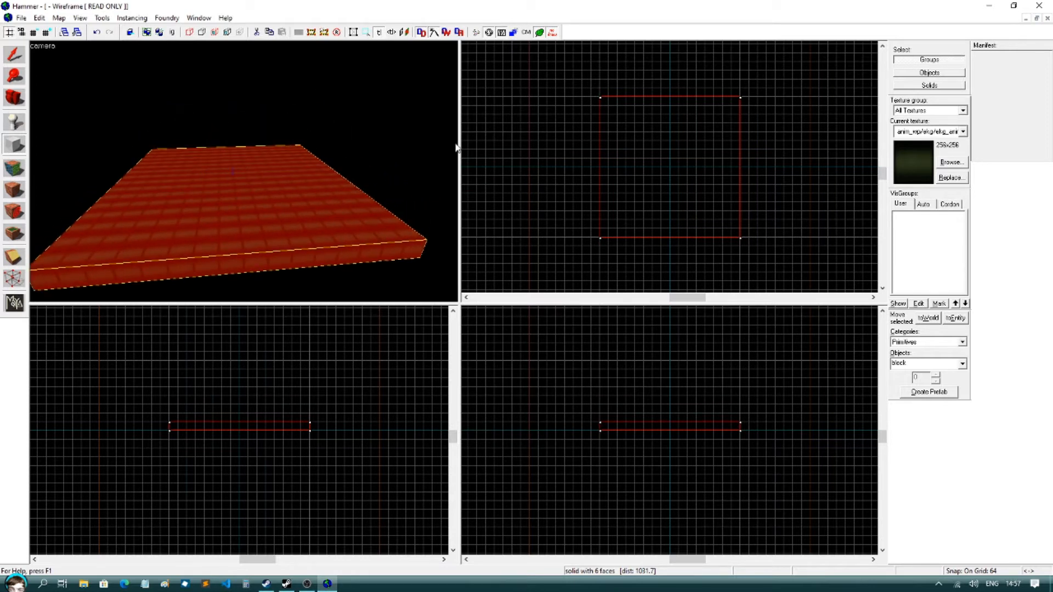
click(15, 55)
click(251, 106)
key(z)
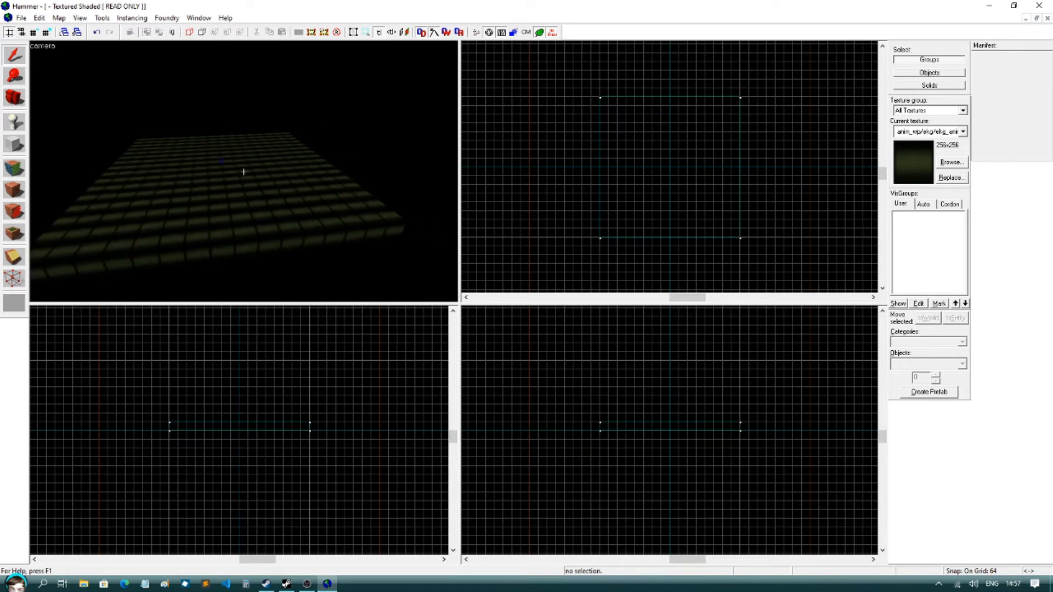
key(z)
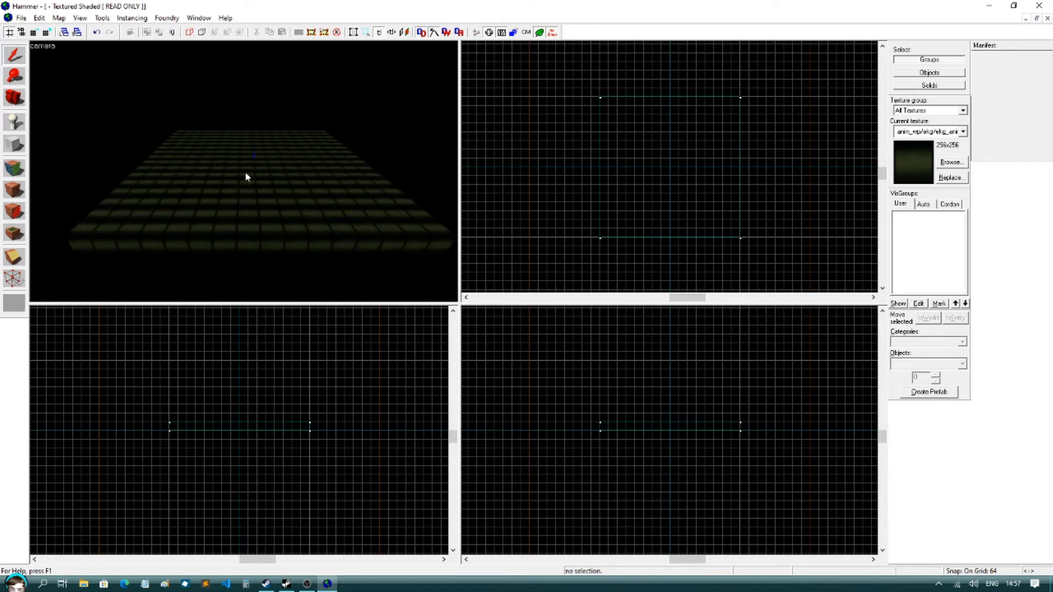
key(z)
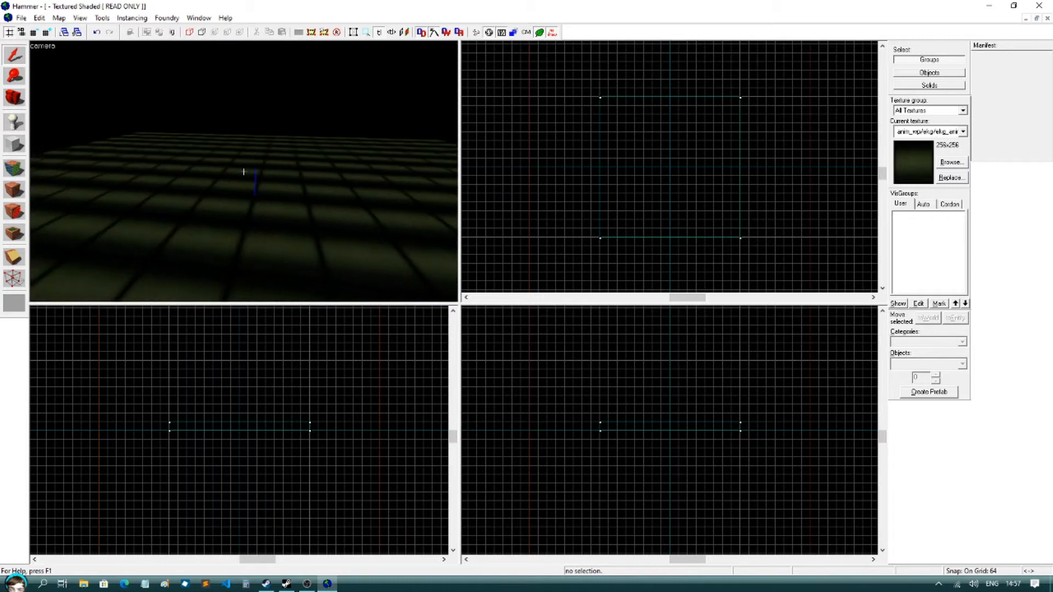
key(s)
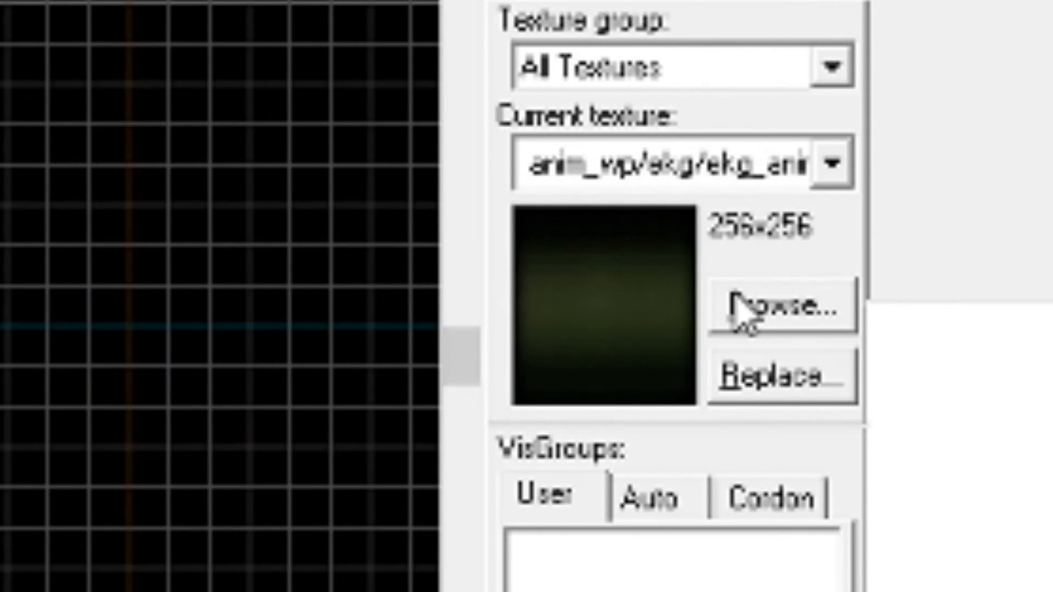
- Browse the textures, filter them by "floor", and pick tile/white_floor_tile001b
click(754, 323)
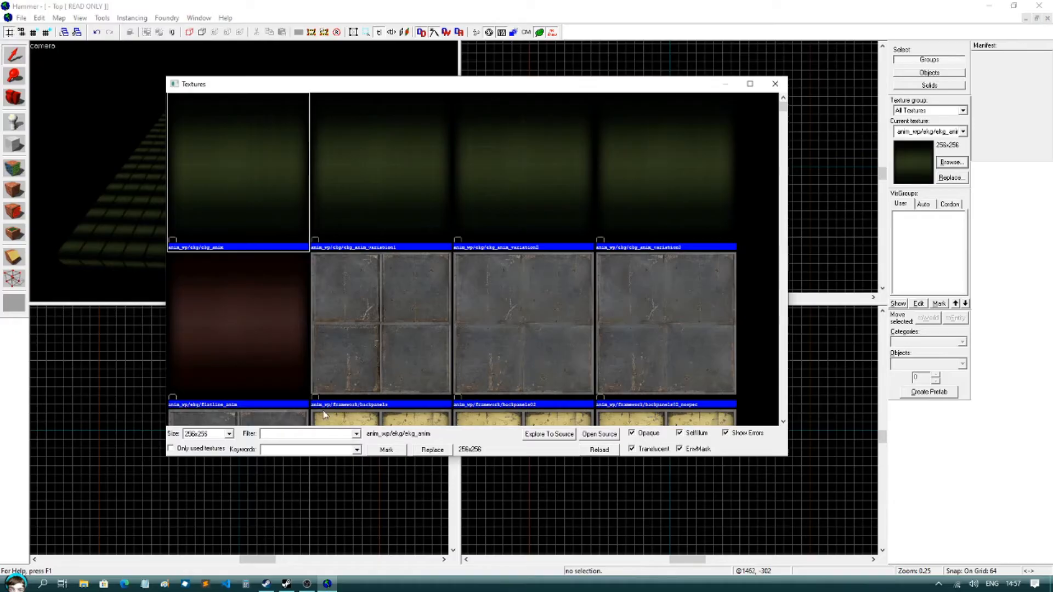
click(300, 433)
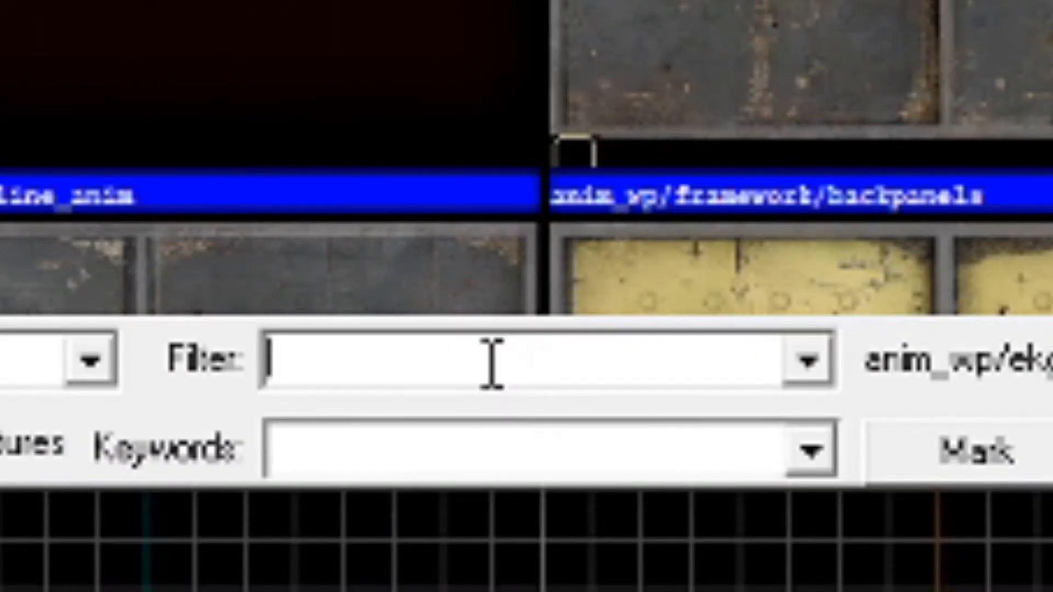
text(floor)
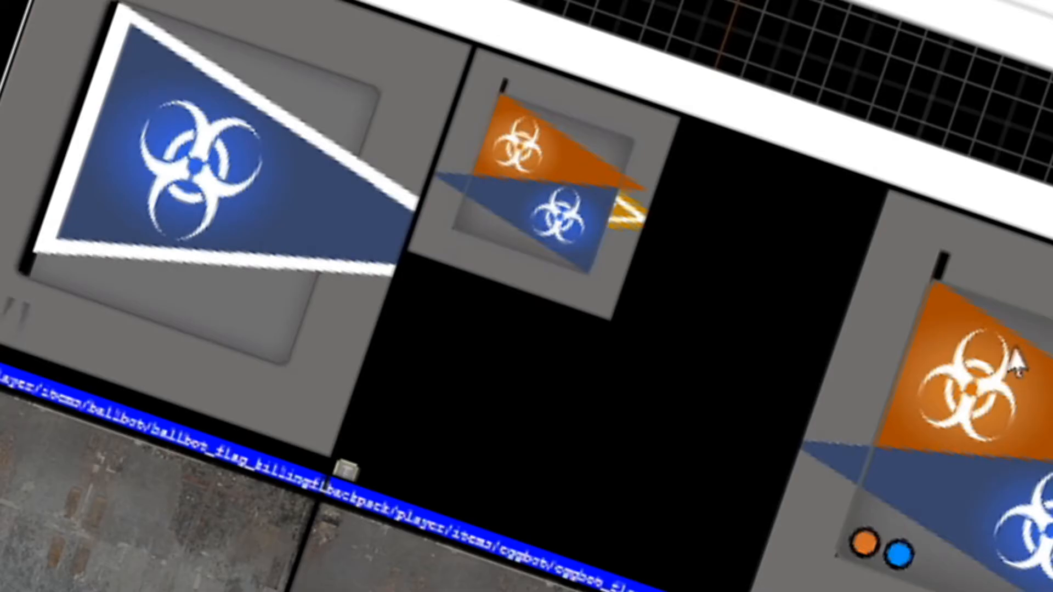
scroll(508, 189, down, 5)
scroll(508, 187, down, 6)
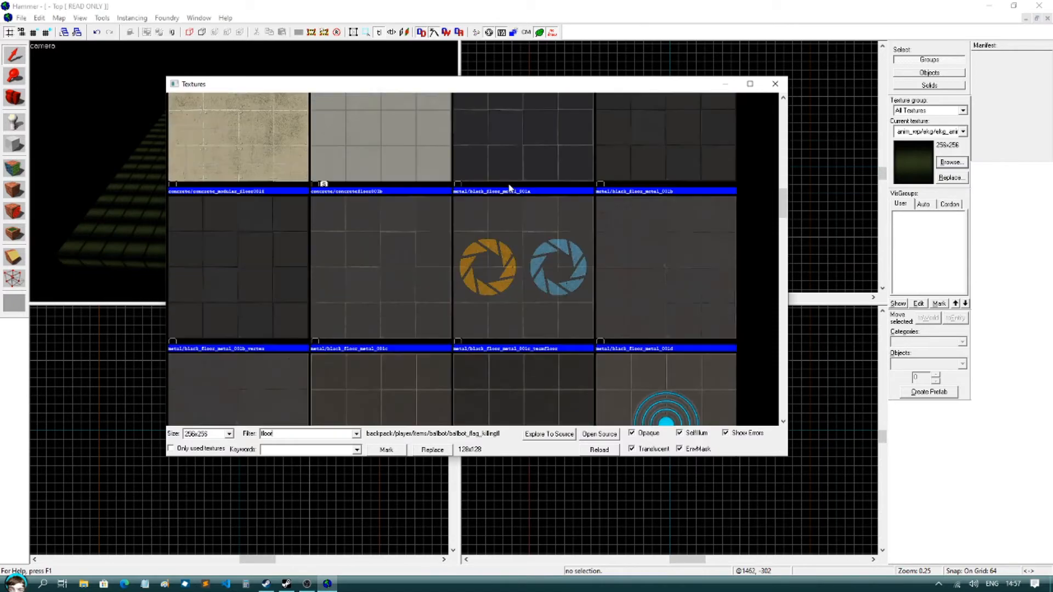
scroll(528, 223, down, 8)
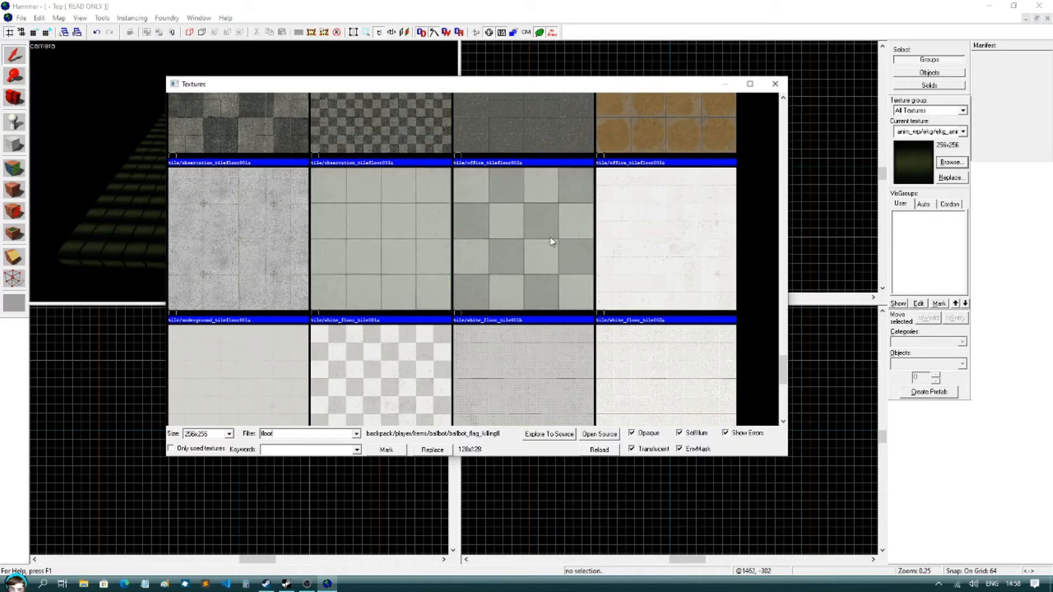
click(551, 241)
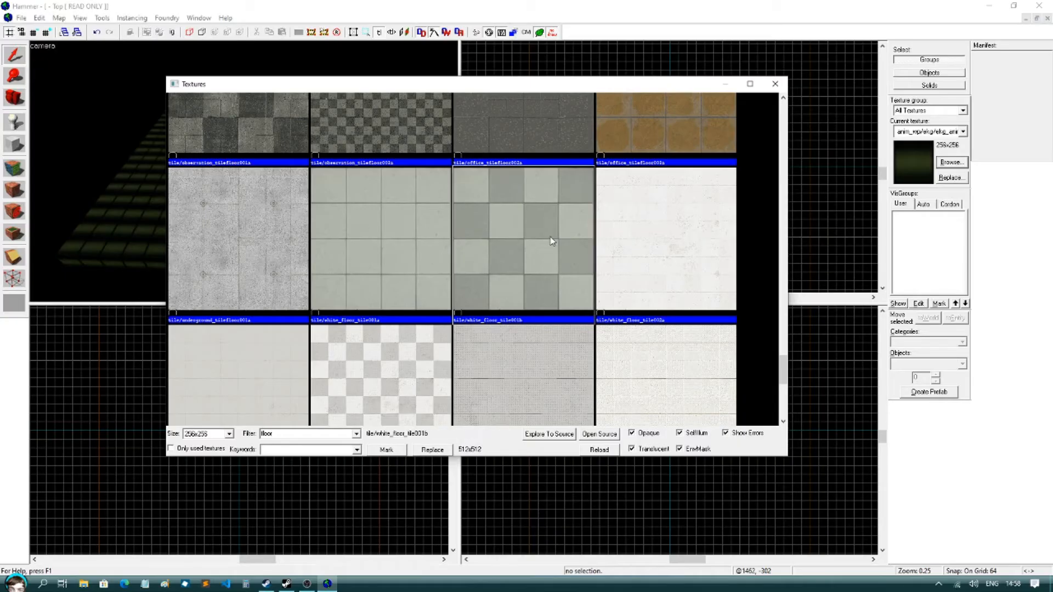
- Make tile/white_floor_tile001b the current texture
double_click(537, 234)
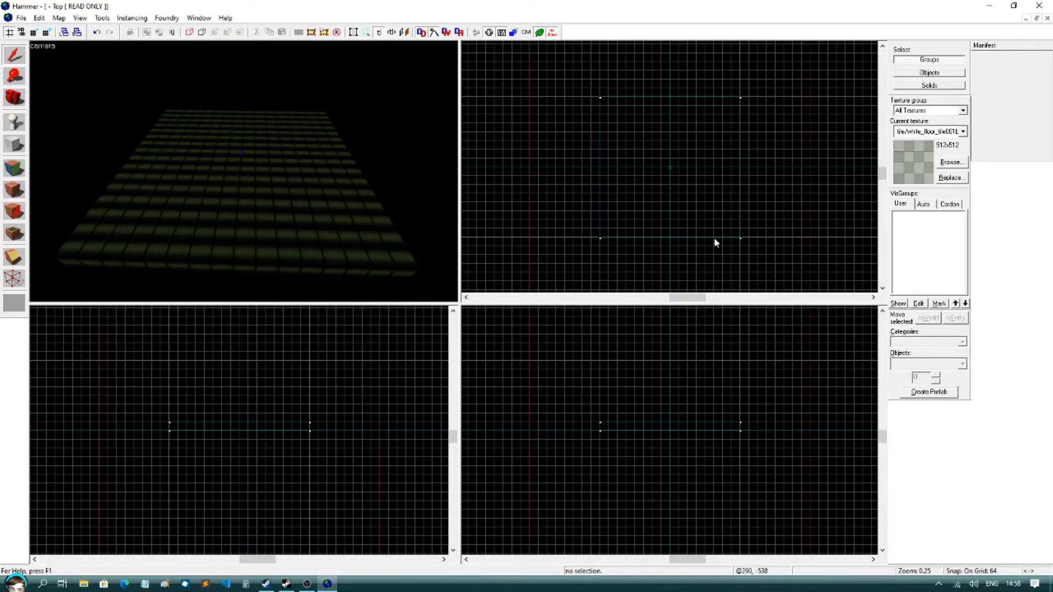
- Create a separate block 320 by 384 units and 64 units high beside the floor block, using the current texture
key(shift+b)
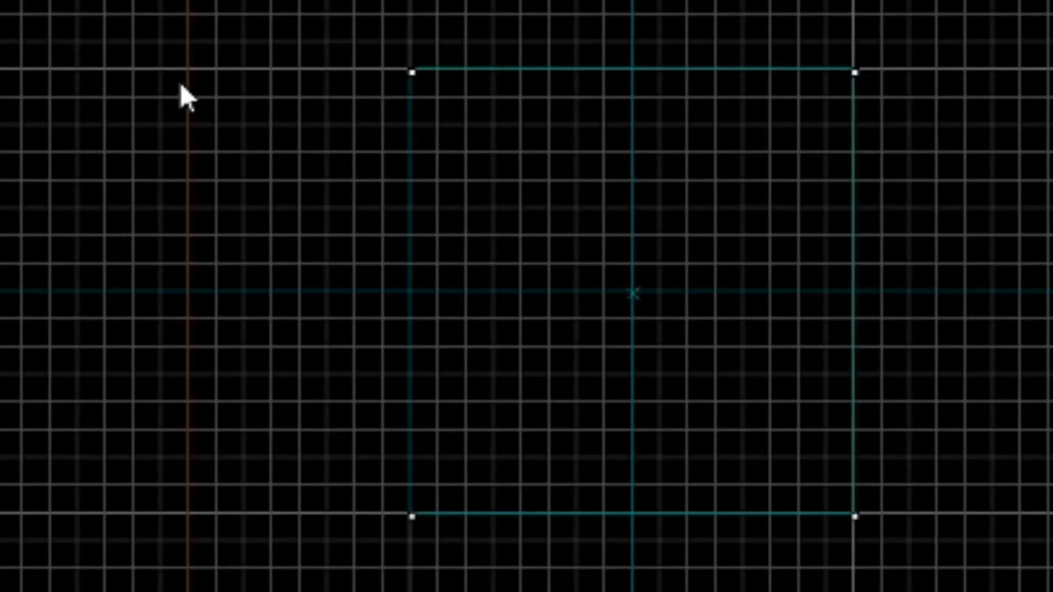
drag(529, 103, 574, 150)
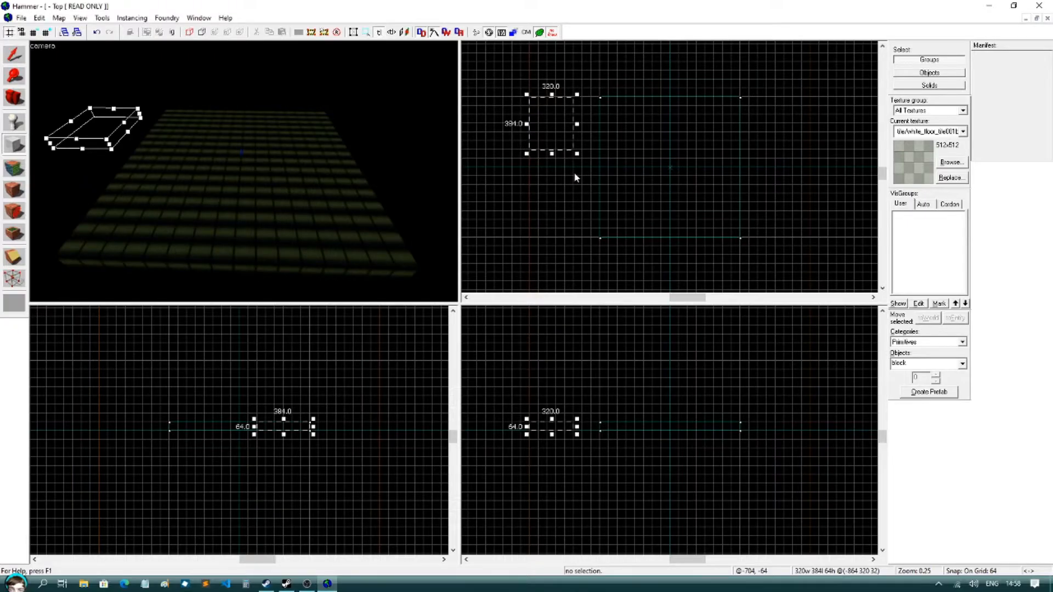
key(Return)
key(z)
key(w)
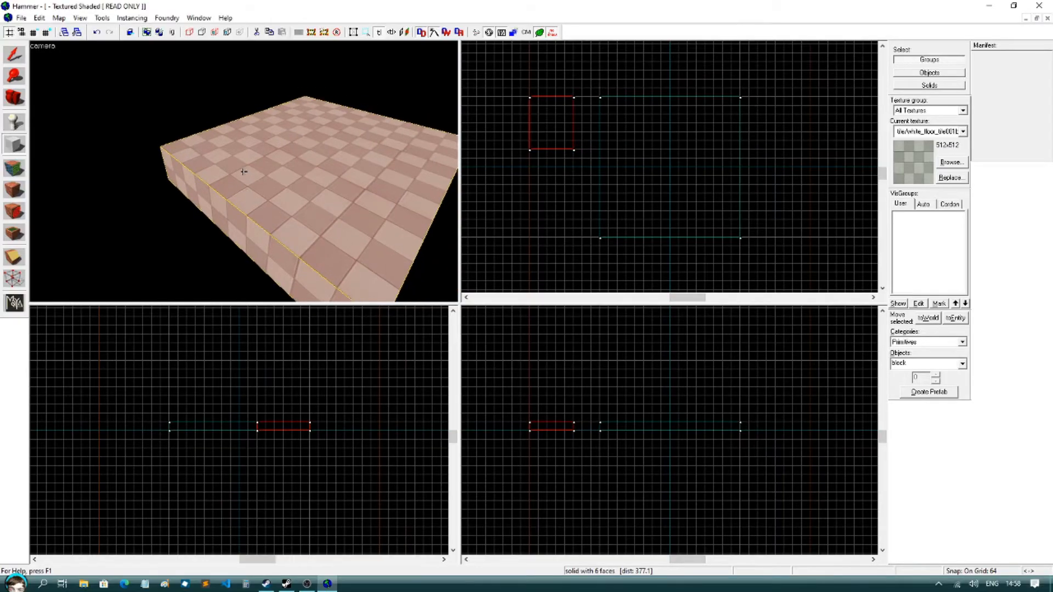
key(s)
key(z)
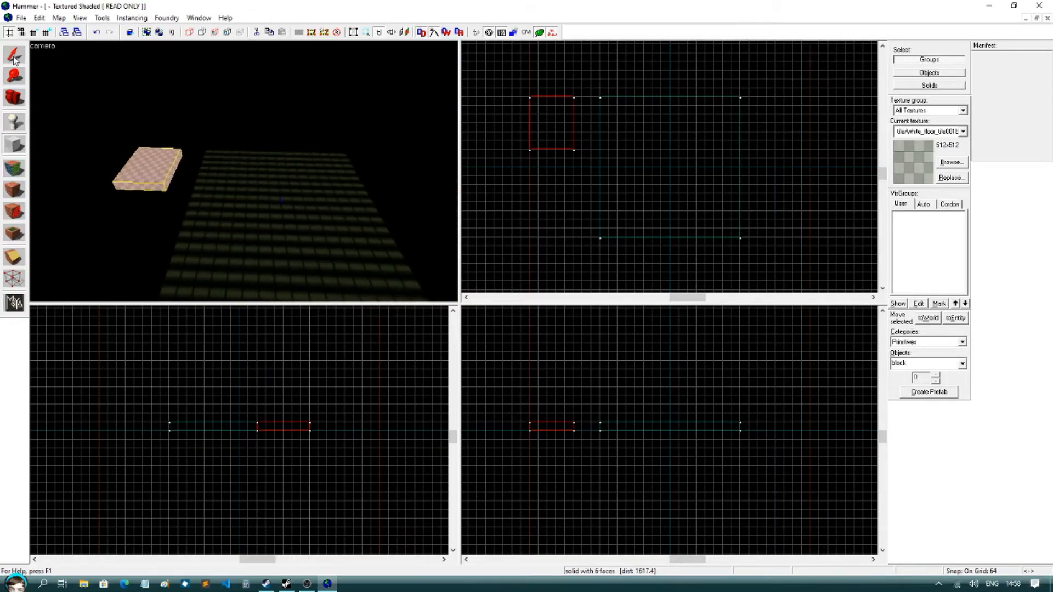
- Delete the small tiled block beside the floor
click(14, 57)
key(Delete)
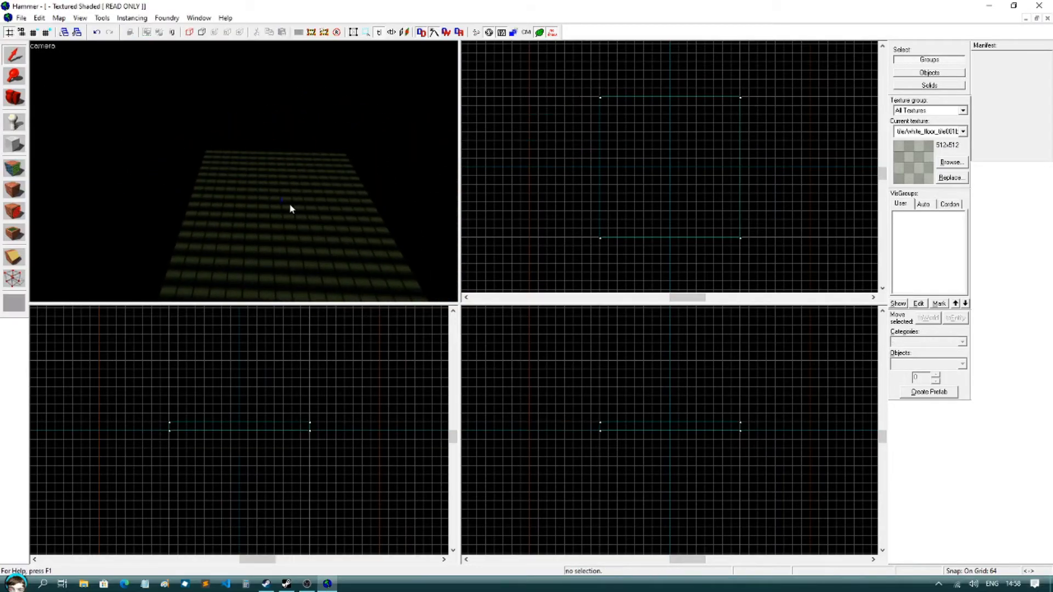
- Apply the current tile texture to the whole 1024 by 1024 floor block and deselect it
key(z)
key(z)
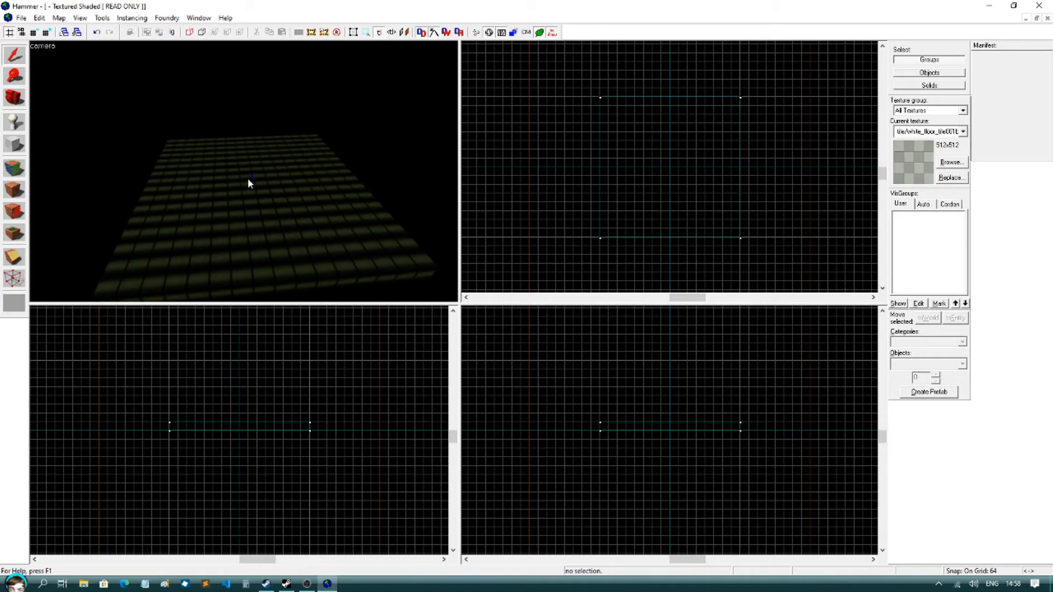
click(248, 179)
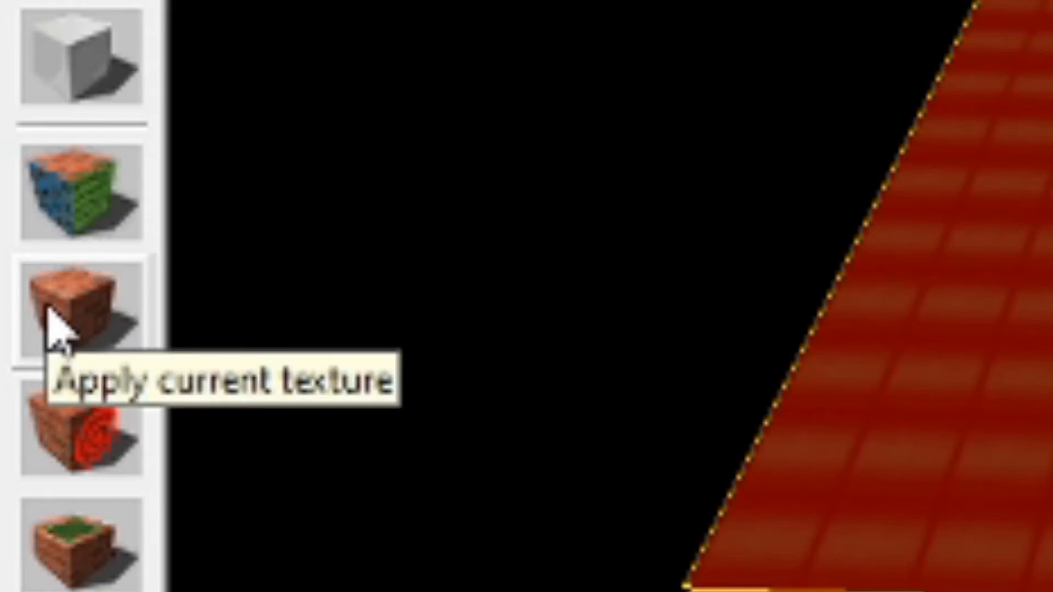
click(49, 308)
key(z)
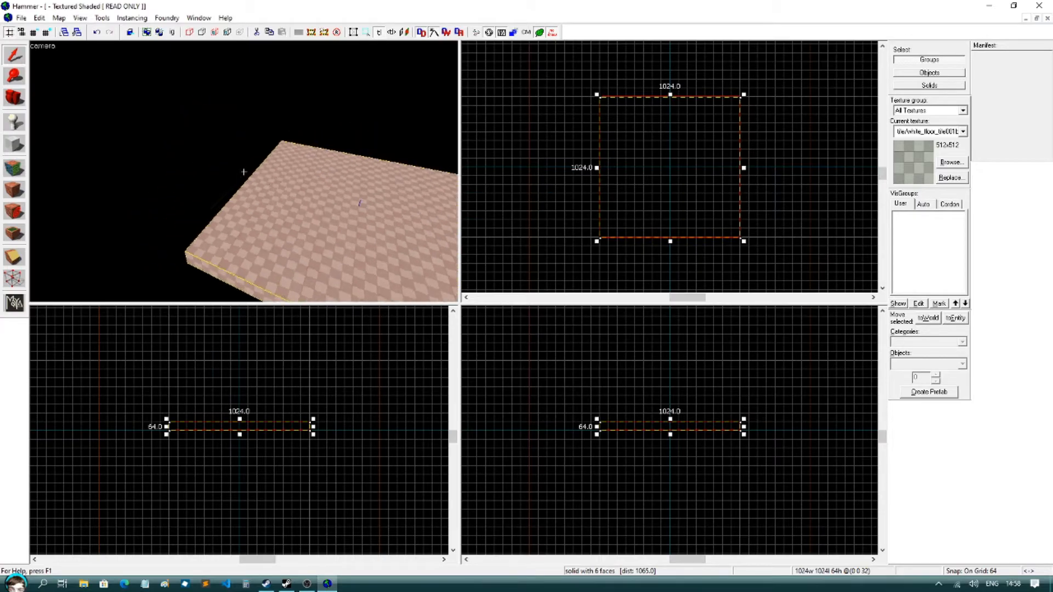
key(Escape)
key(w)
key(w)
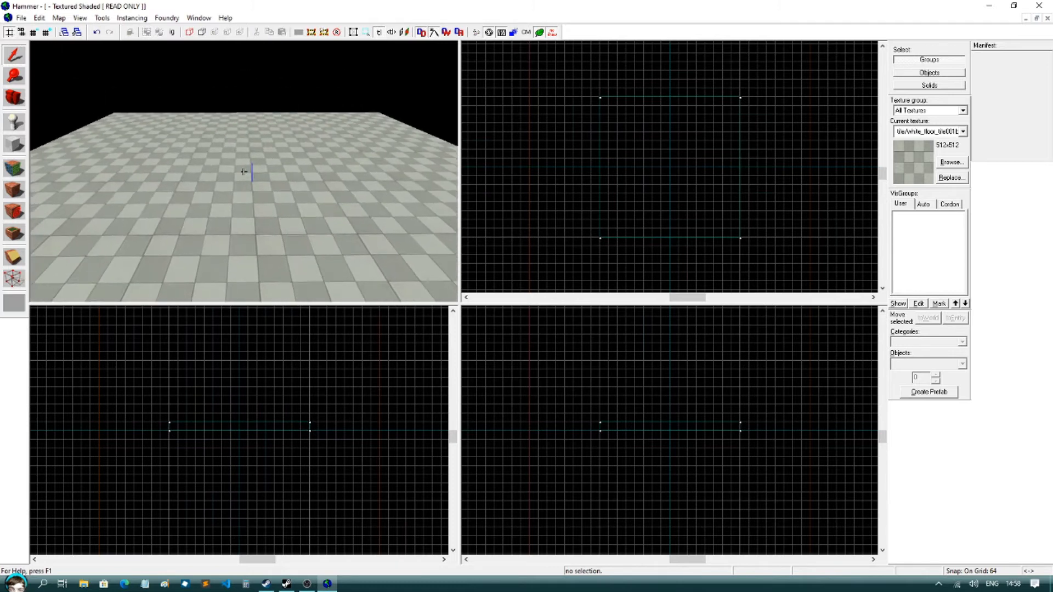
key(s)
key(z)
click(244, 171)
click(255, 120)
click(283, 235)
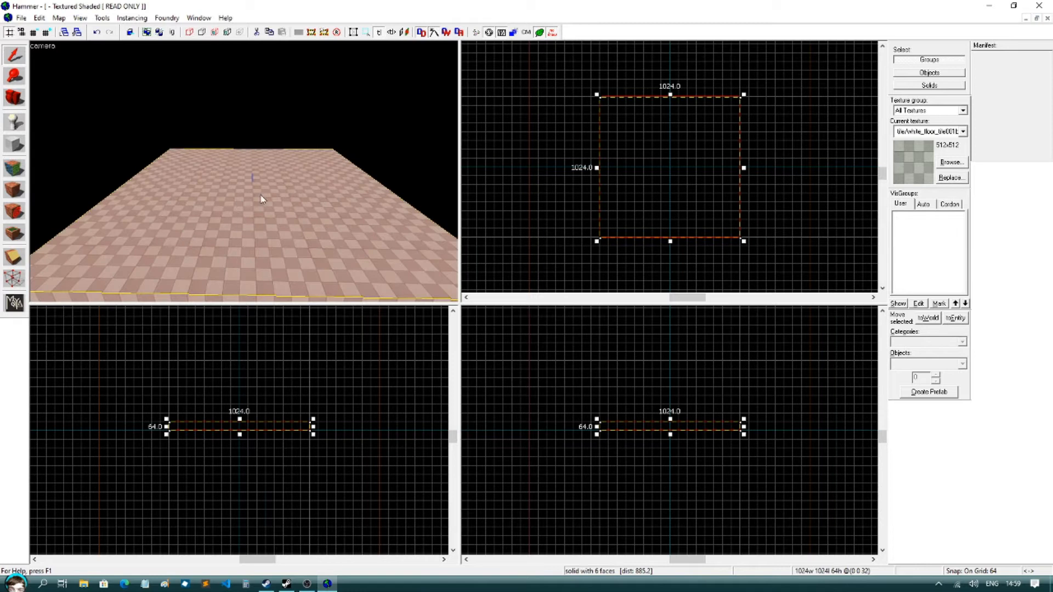
click(230, 132)
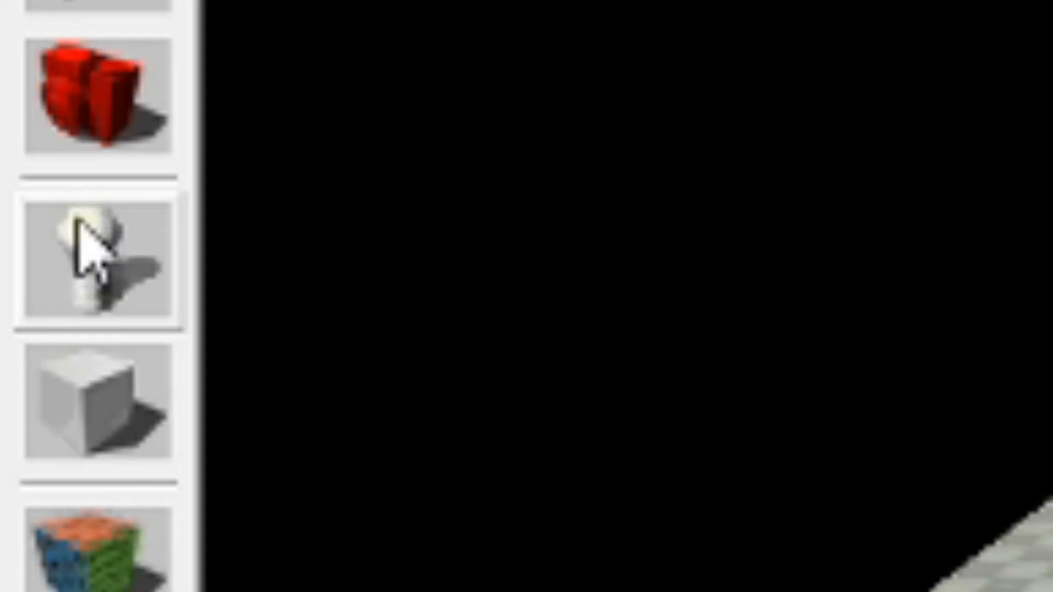
- Place an info_player_start entity on the surface of the floor block in the 3D view
click(13, 121)
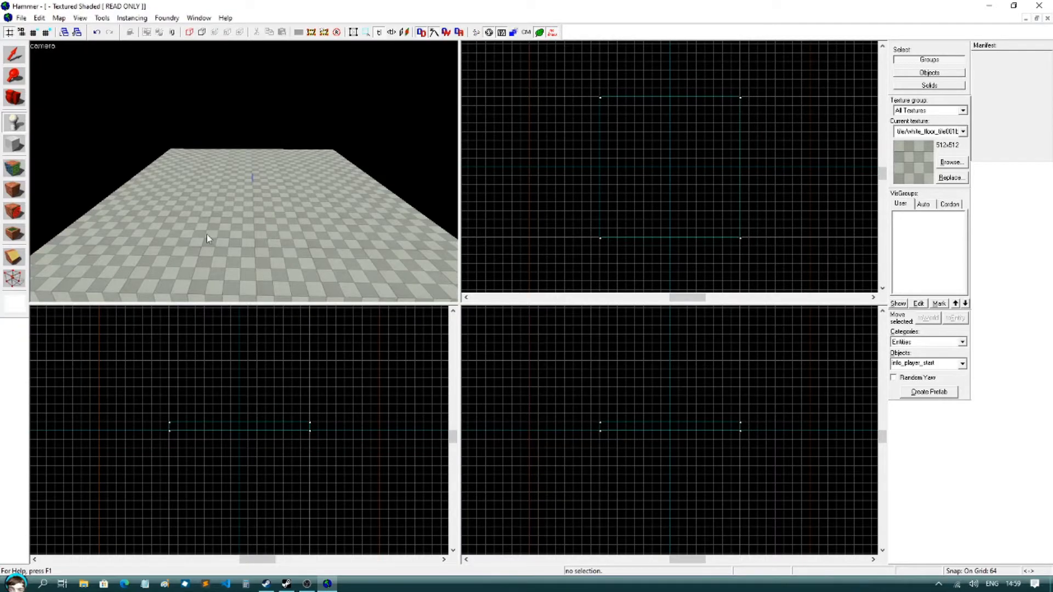
key(z)
key(w)
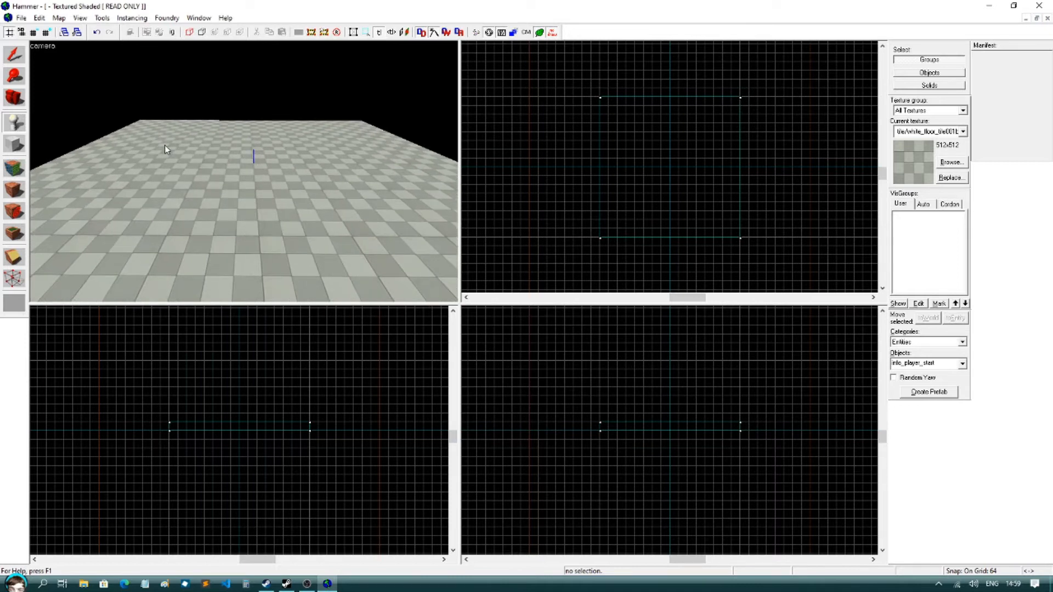
key(z)
key(z)
click(329, 176)
- Examine the player start model and its facing direction up close and from a distance in the 3D view
key(z)
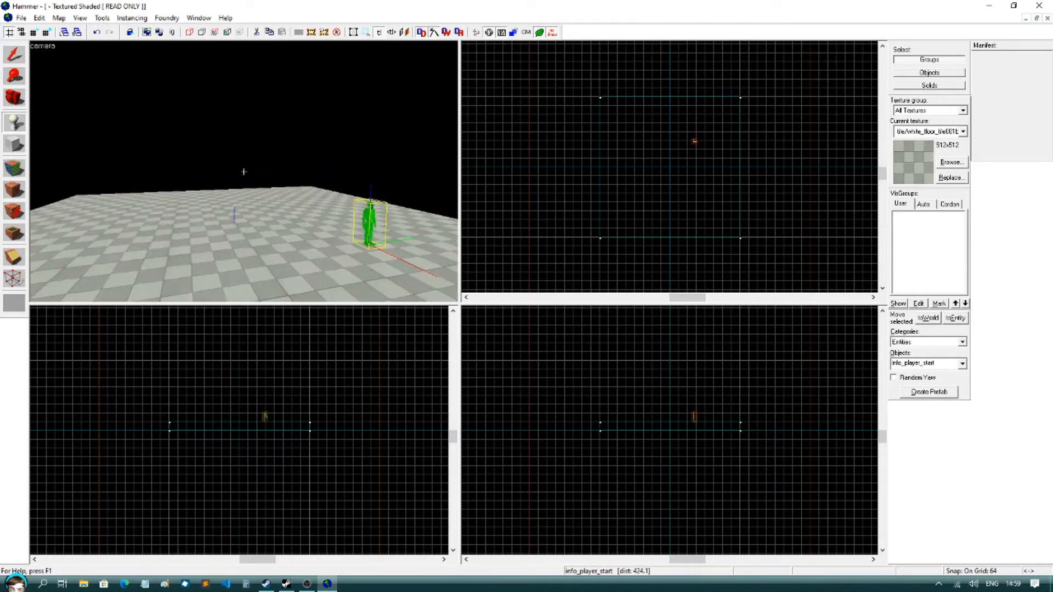
key(w)
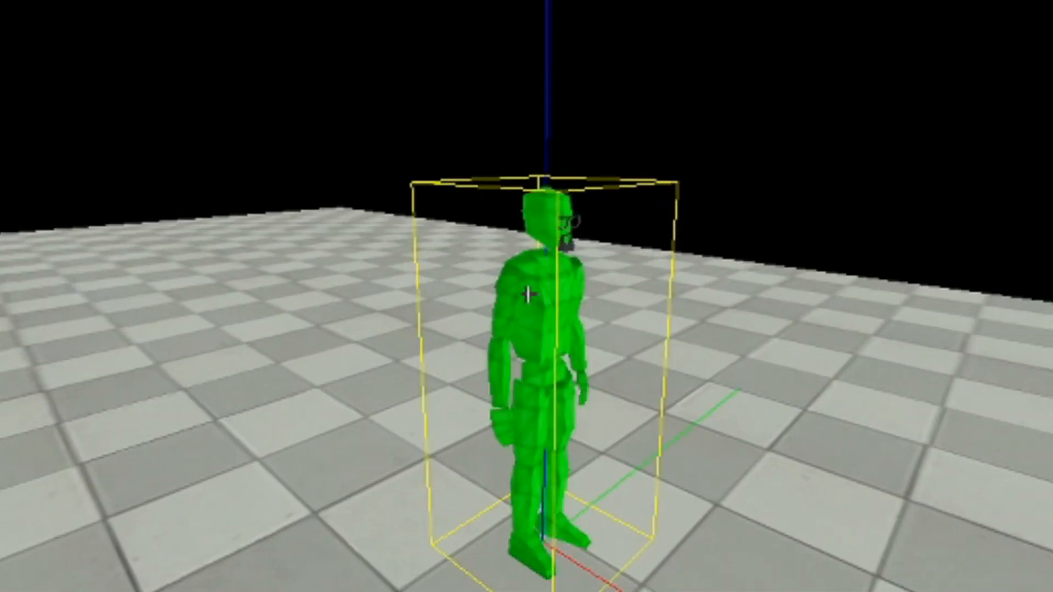
key(d)
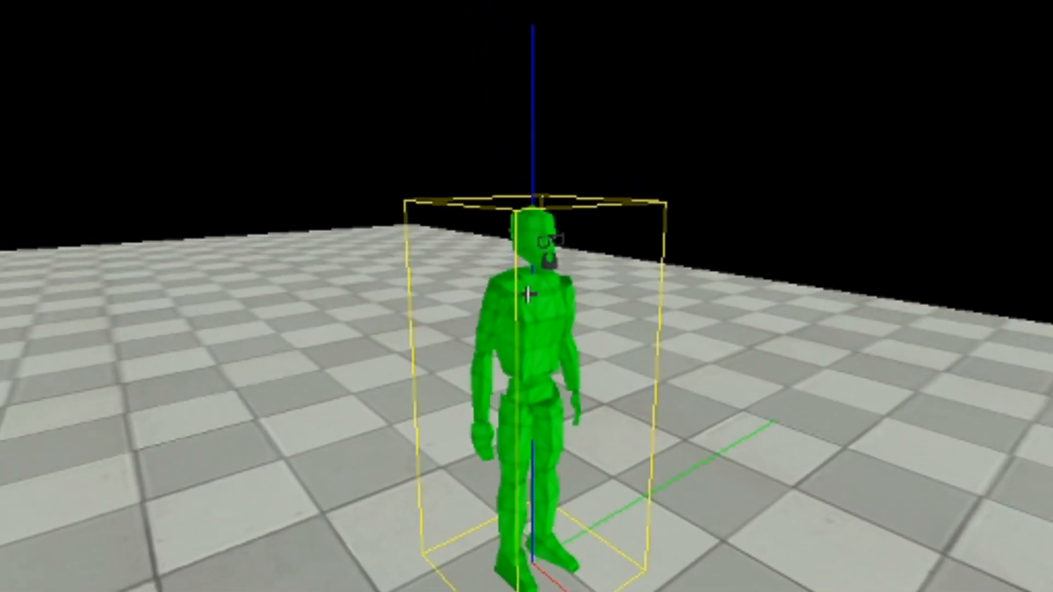
key(w)
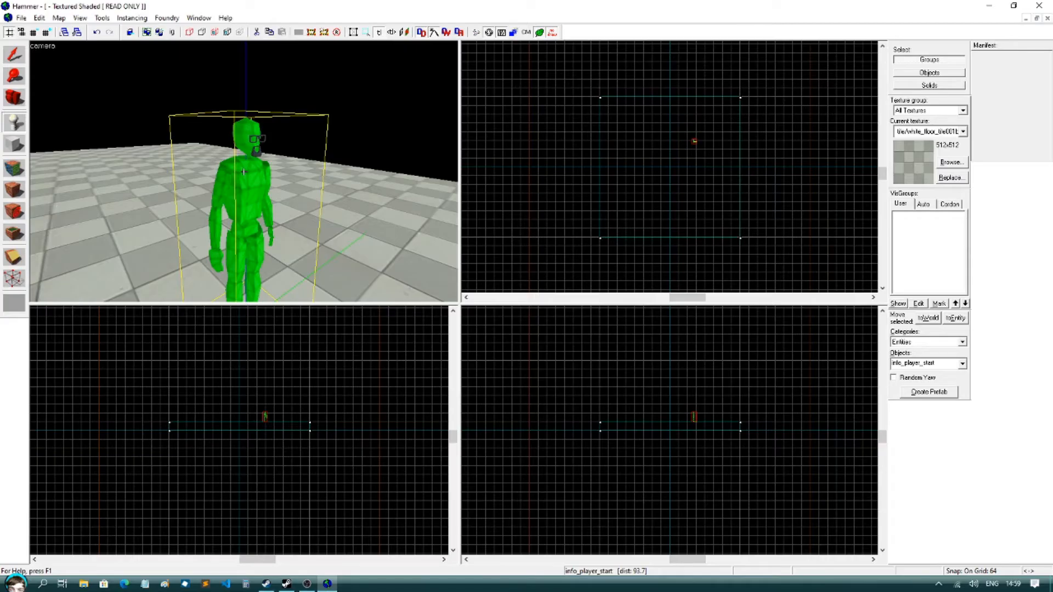
key(s)
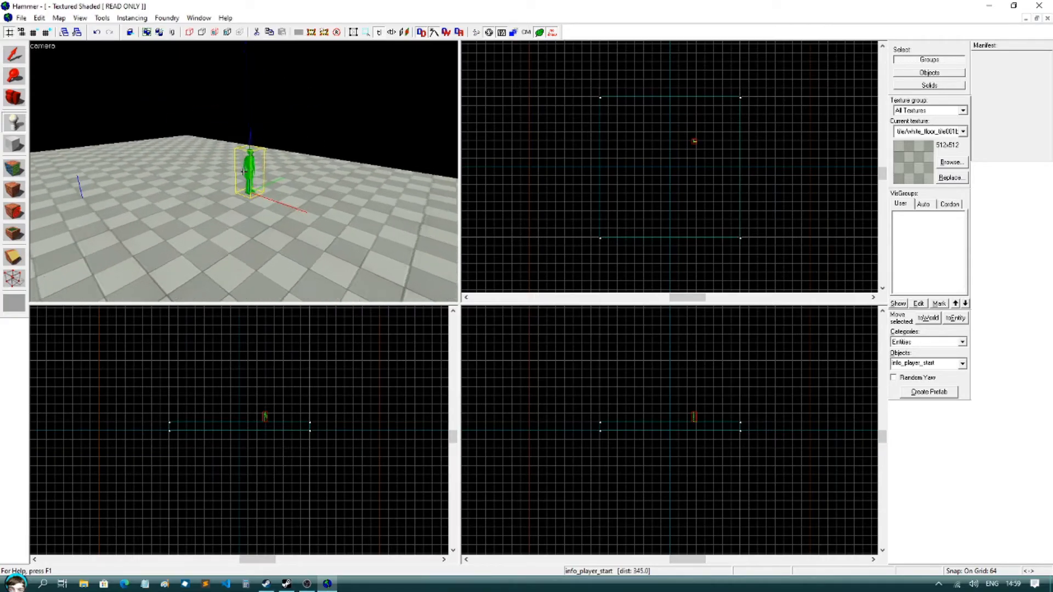
key(w)
key(s)
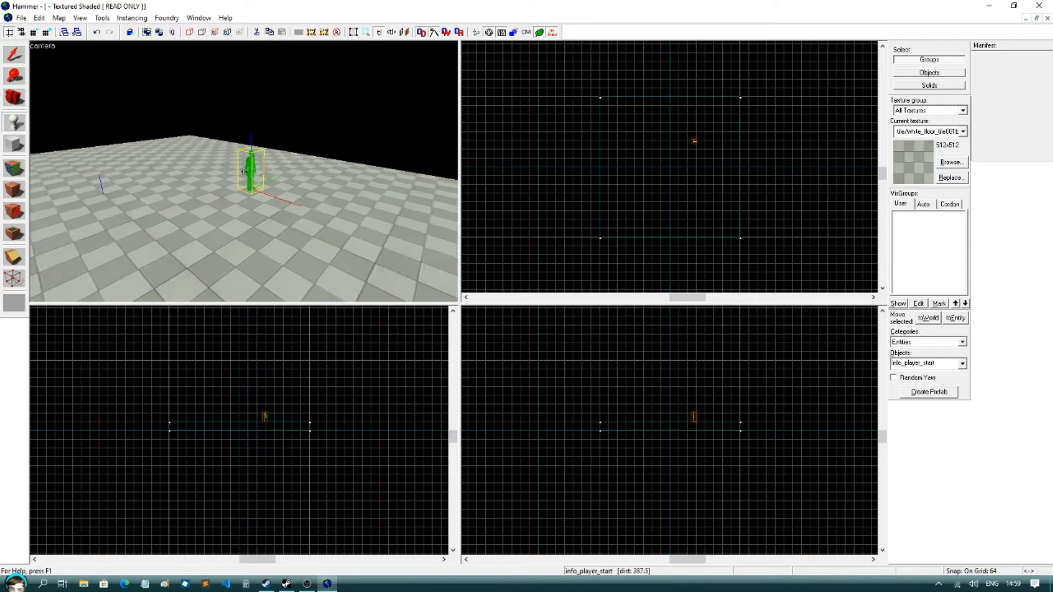
key(a)
key(s)
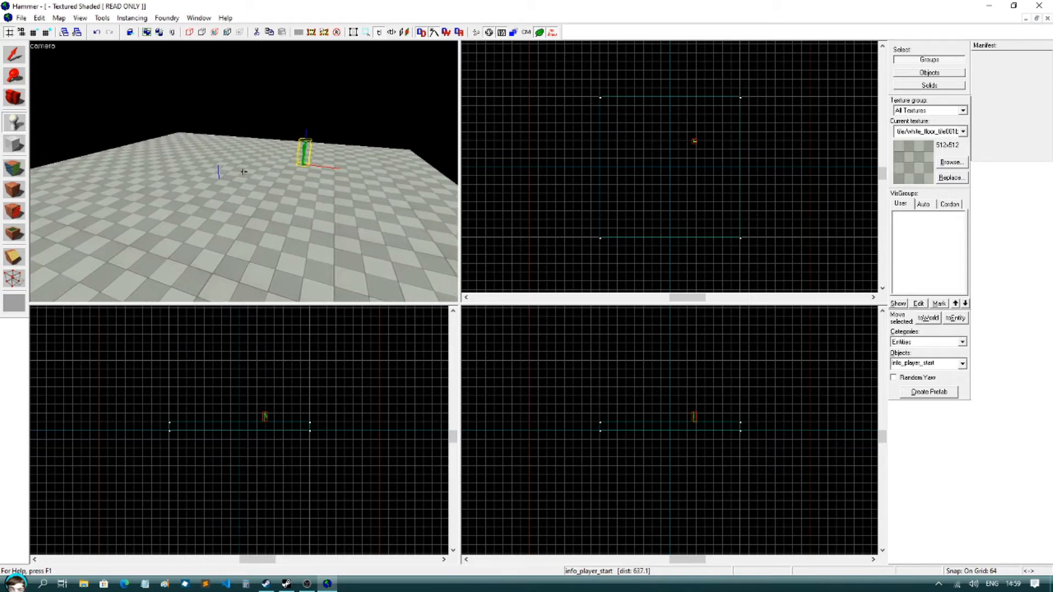
key(Up)
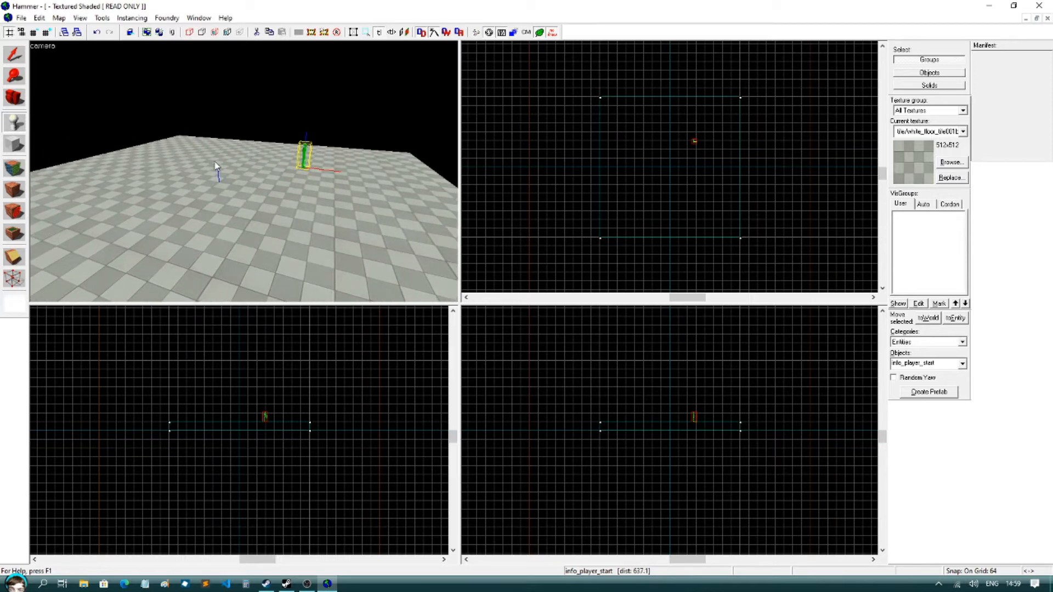
- Move the player start to the origin at the floor's centre in the top view and deselect it
key(shift+s)
scroll(719, 148, up, 1)
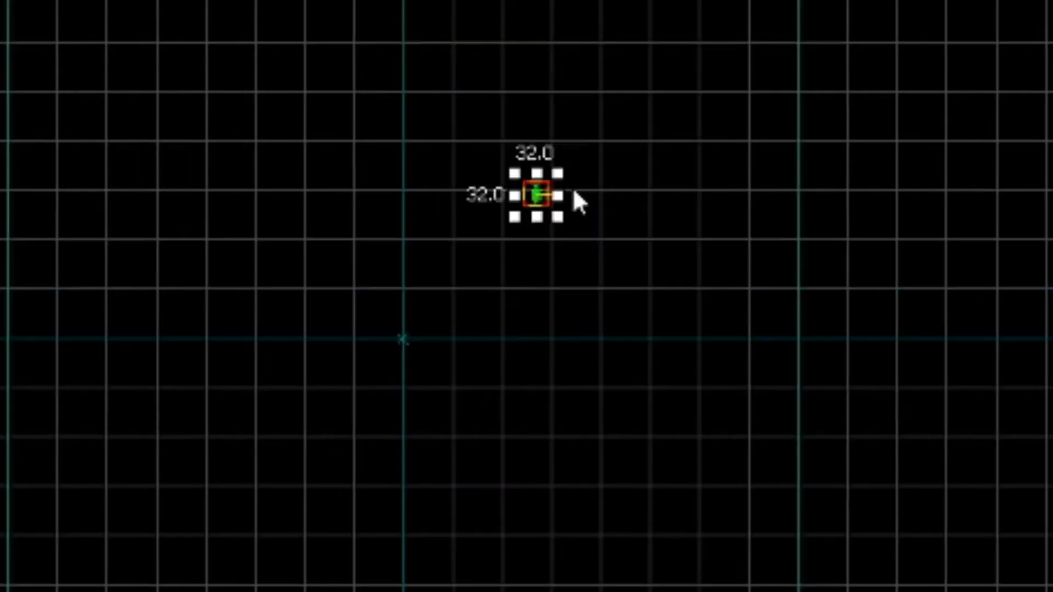
scroll(573, 191, up, 1)
drag(529, 195, 381, 369)
click(512, 375)
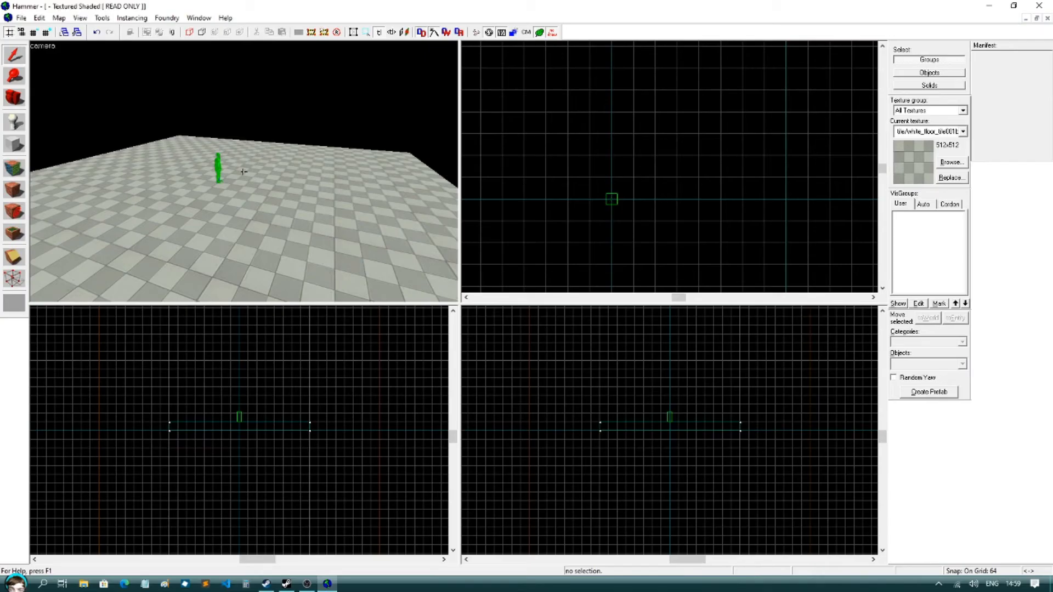
key(s)
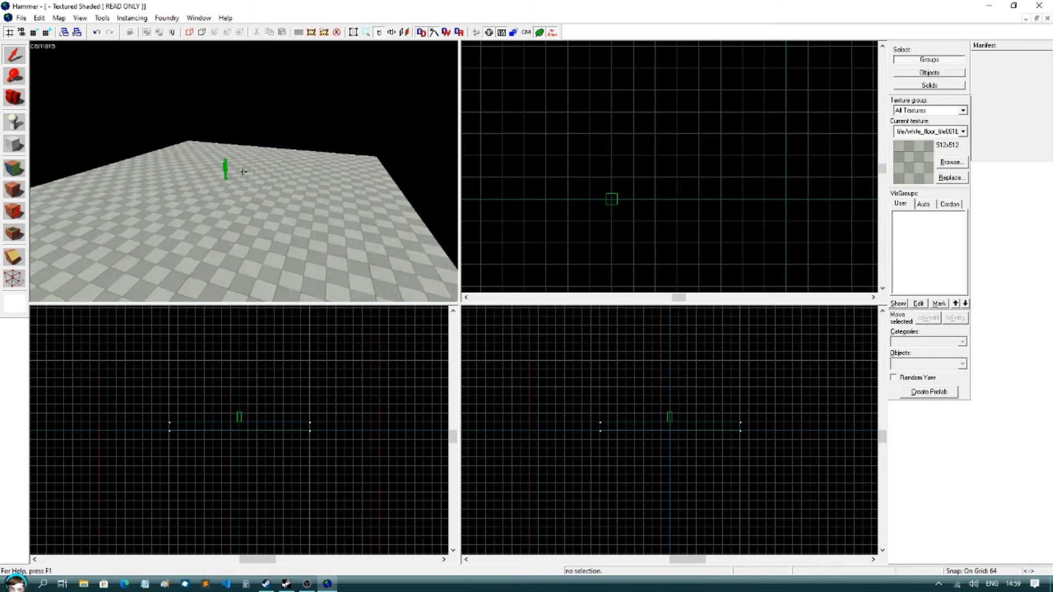
key(w)
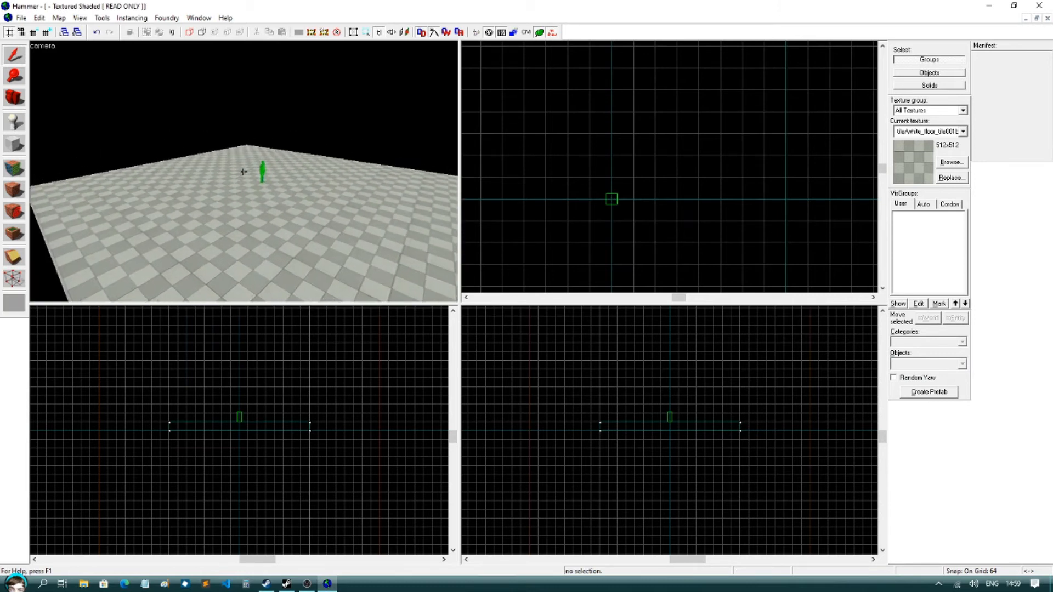
key(s)
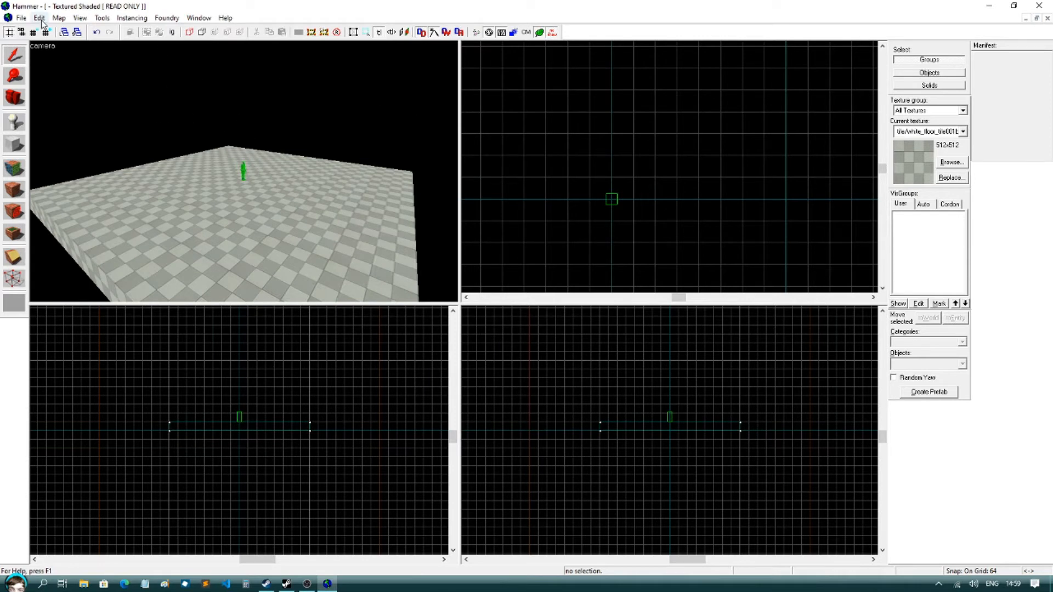
- Save the map as myfirst.vmf in the sdk_content maps folder, overwriting the existing file
click(22, 18)
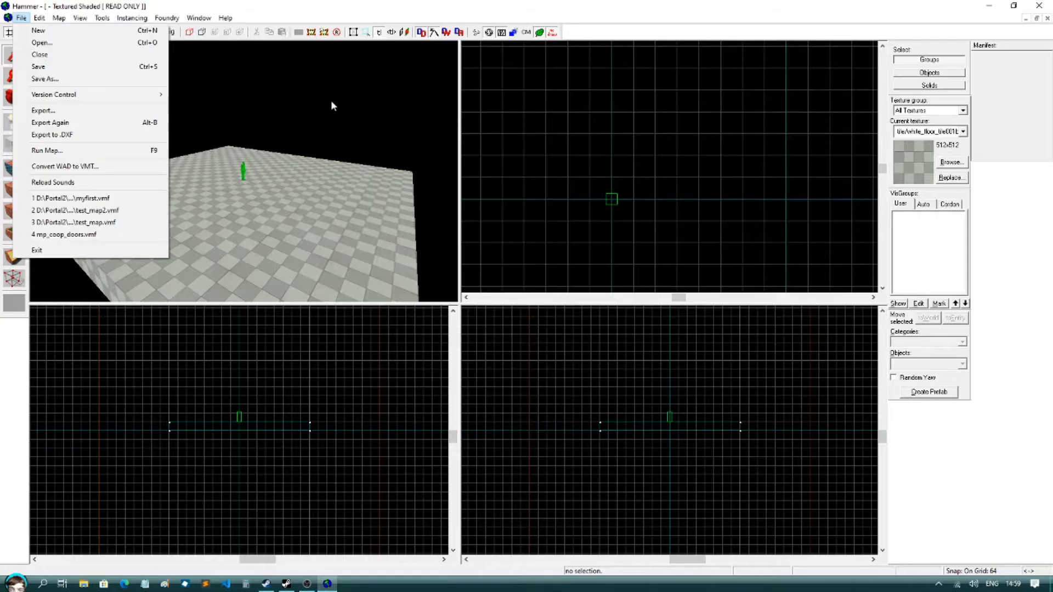
click(748, 230)
key(ctrl+s)
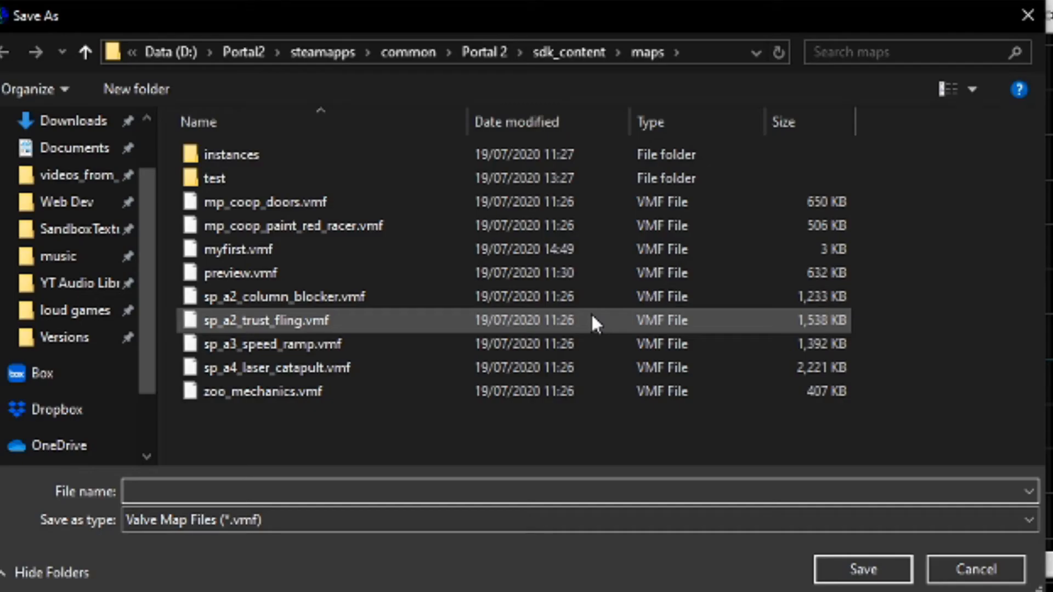
click(253, 249)
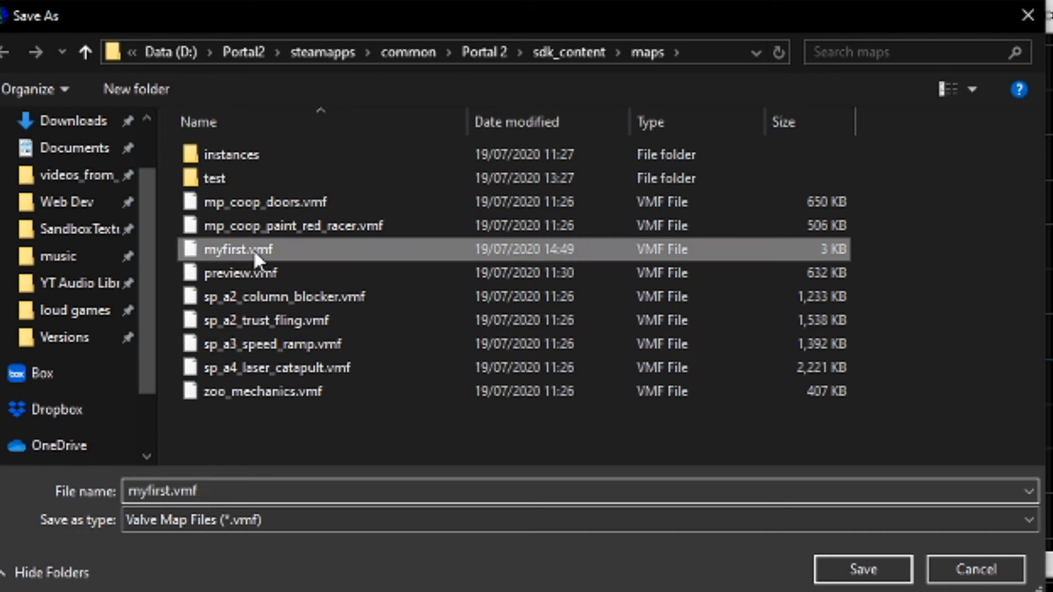
click(877, 569)
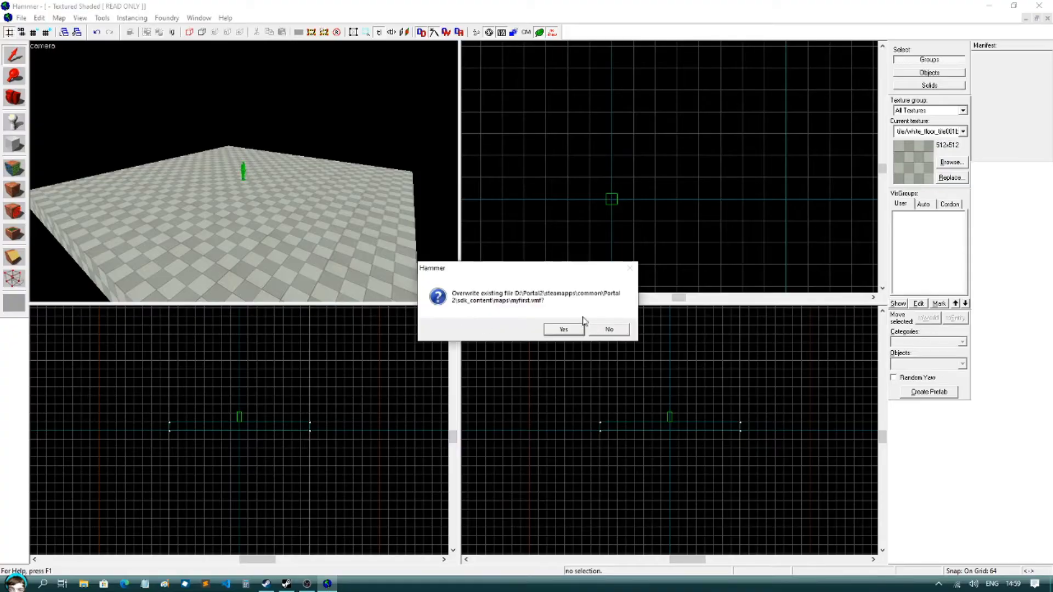
click(563, 329)
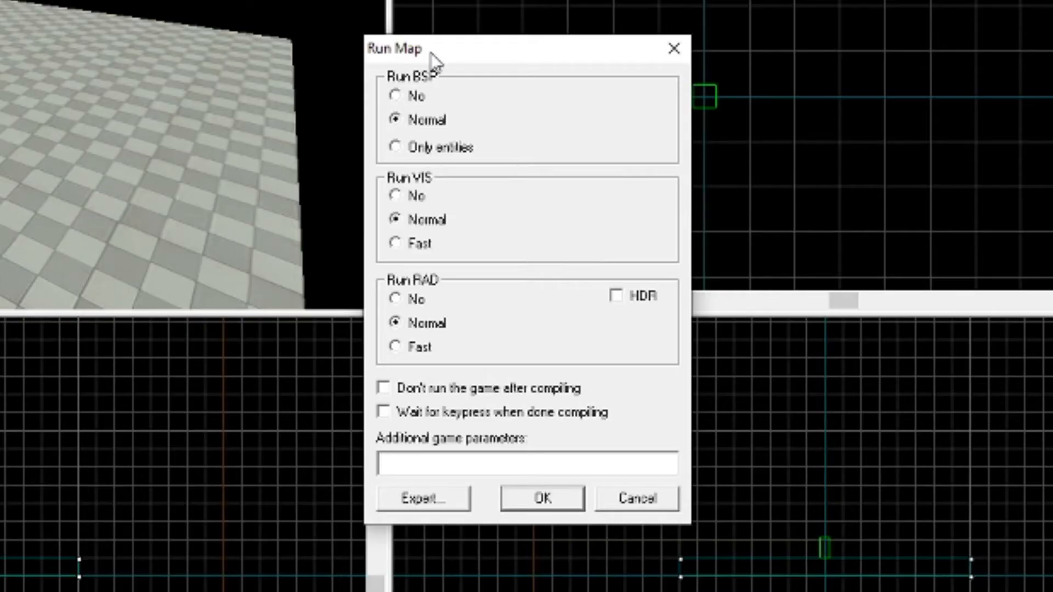
- Run the map with BSP, VIS and RAD all set to Normal
drag(429, 60, 338, 32)
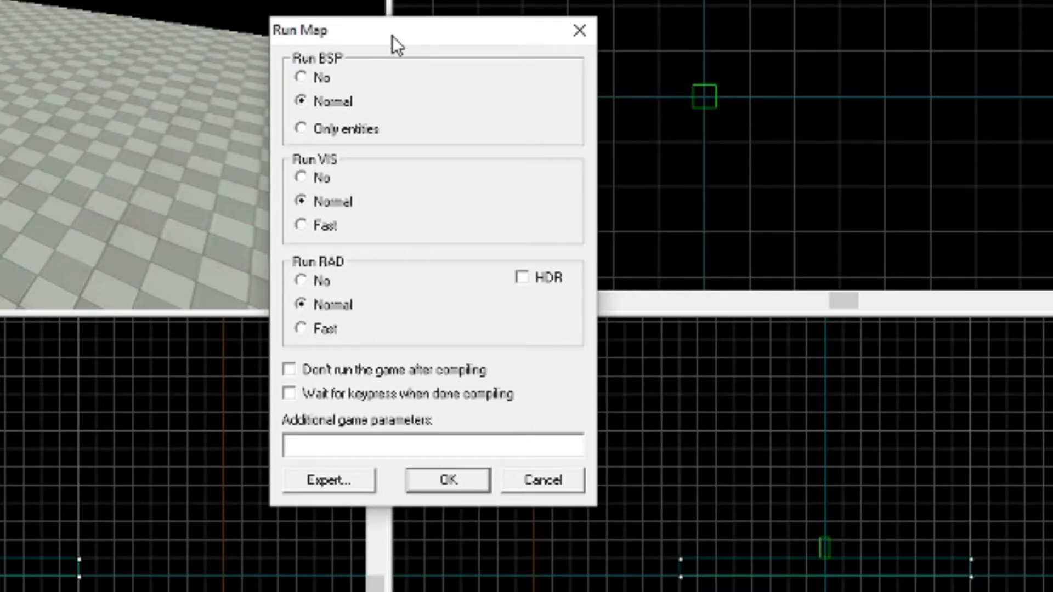
click(448, 480)
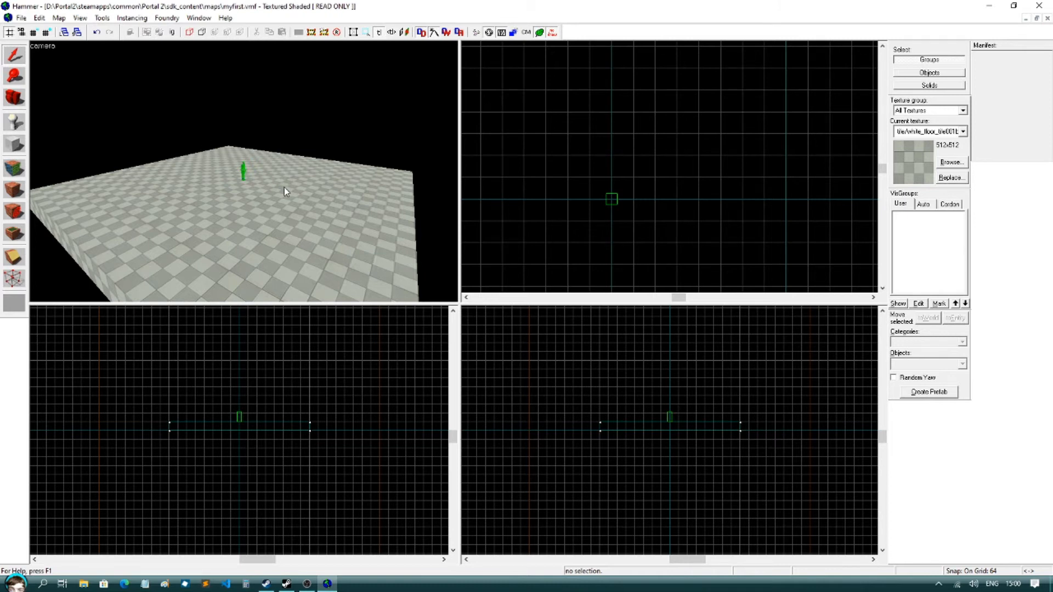
key(z)
key(w)
key(s)
key(w)
key(s)
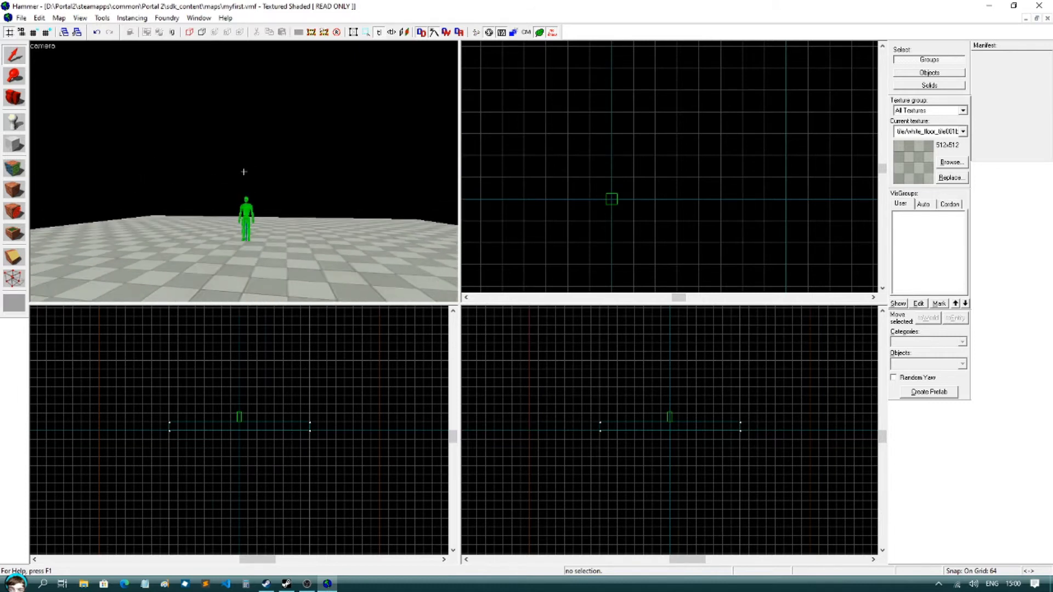
- Examine the floor and the player start up close and from farther away in the 3D view
key(w)
key(w)
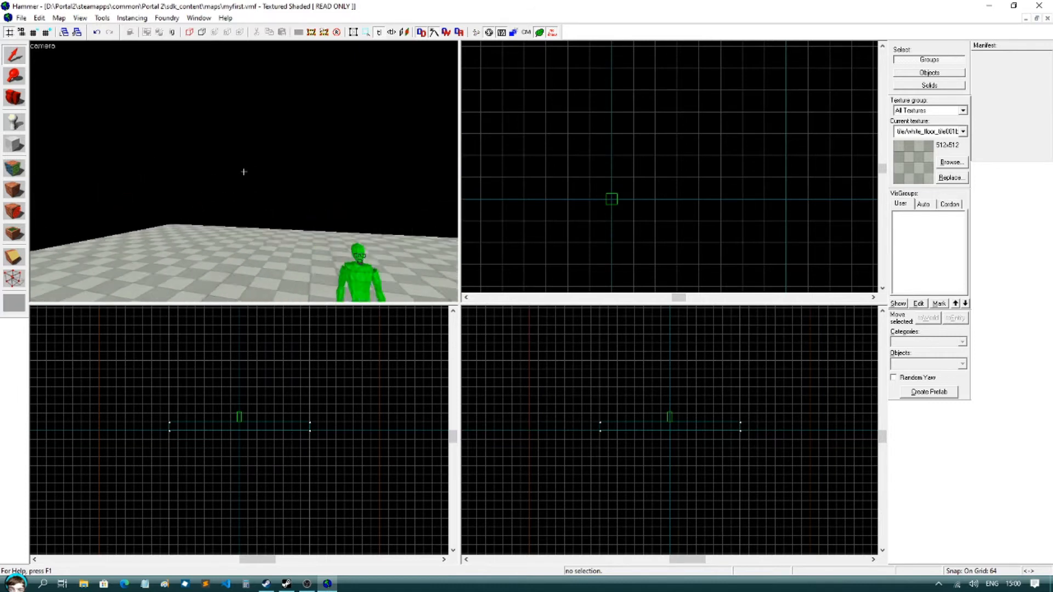
key(s)
key(w)
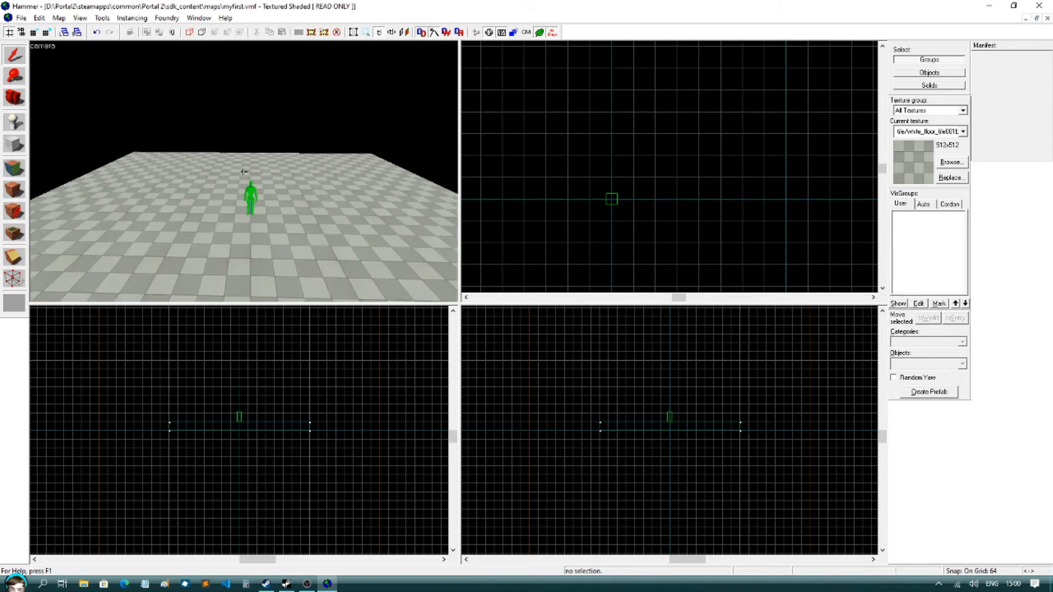
key(z)
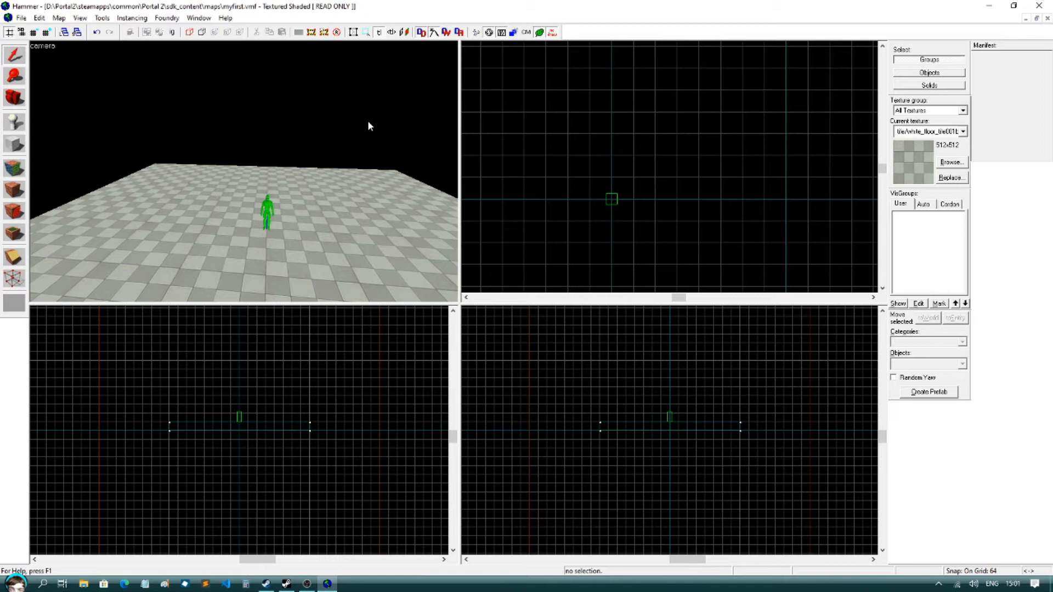
key(z)
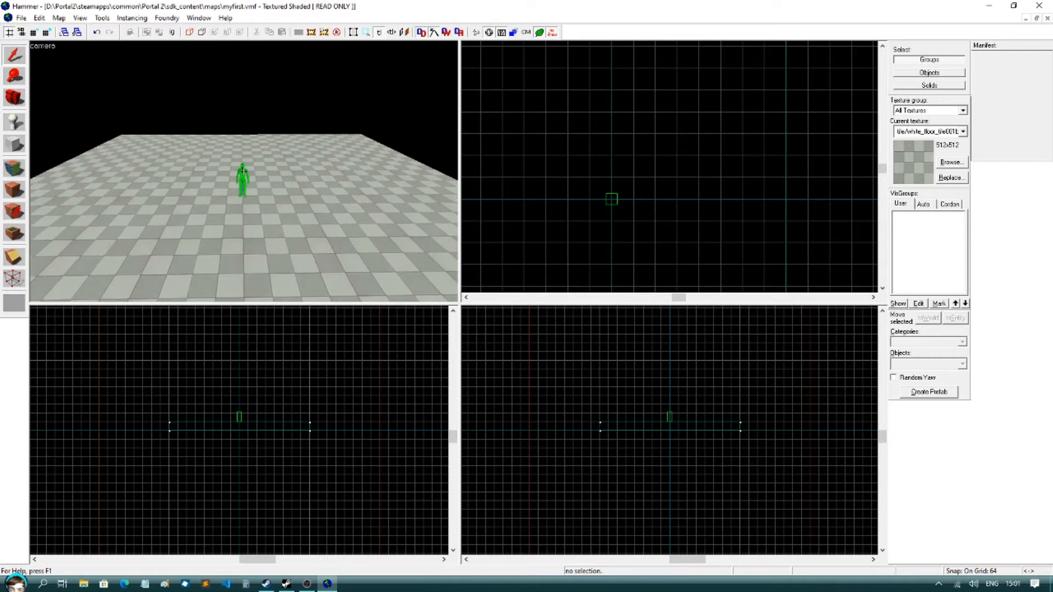
key(s)
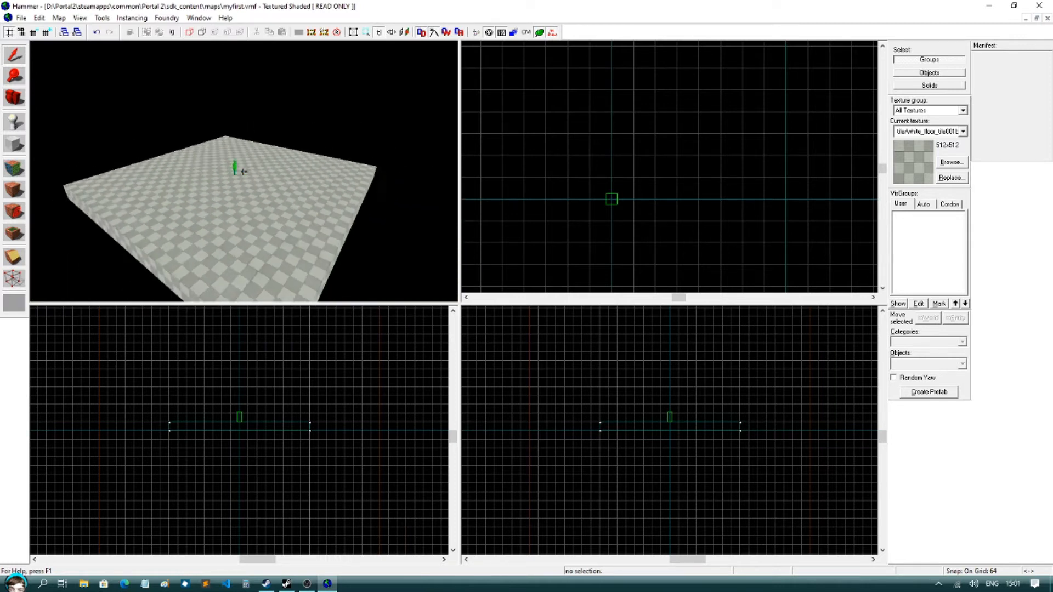
key(z)
- Create a wall block 1024 units wide, 64 deep and 72 high along the floor's upper edge in the top view
scroll(493, 235, down, 4)
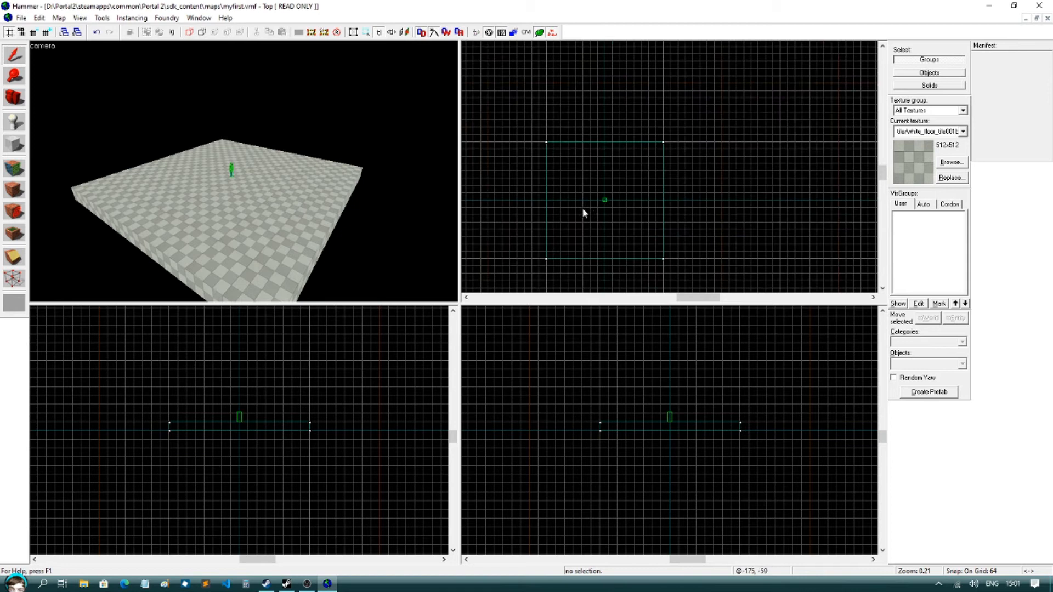
scroll(635, 195, down, 2)
scroll(634, 248, up, 4)
scroll(650, 120, down, 4)
scroll(654, 105, up, 4)
scroll(654, 108, down, 3)
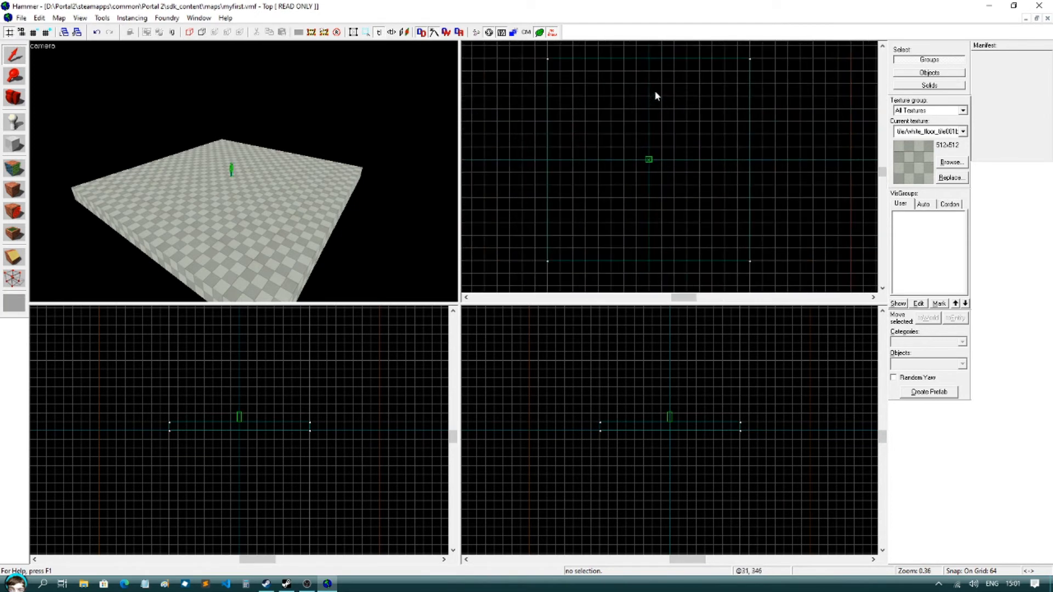
scroll(635, 110, down, 3)
scroll(634, 96, up, 3)
scroll(639, 104, up, 3)
scroll(639, 106, down, 3)
scroll(641, 124, up, 1)
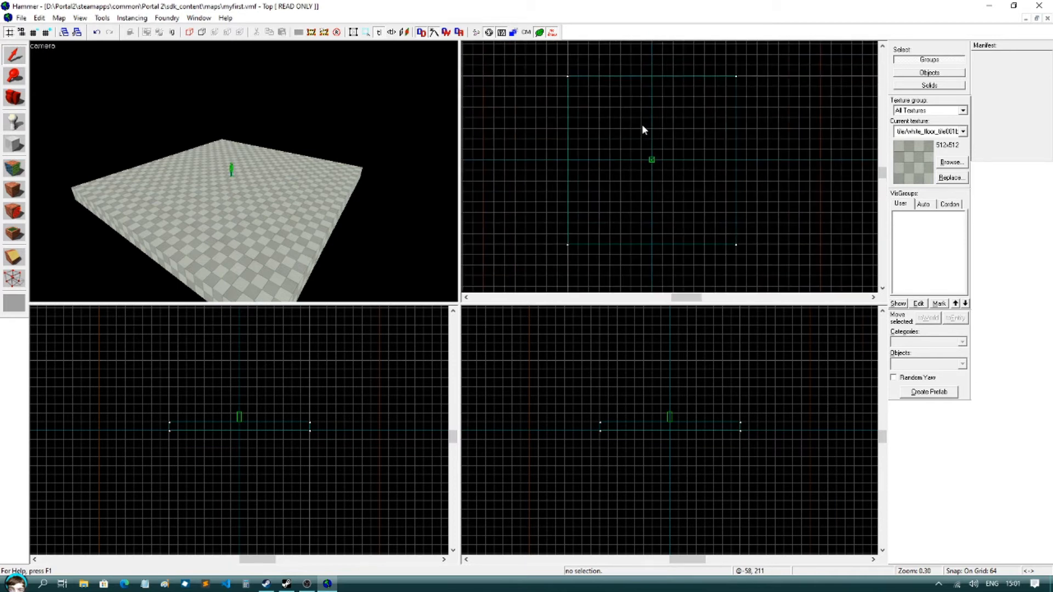
click(15, 143)
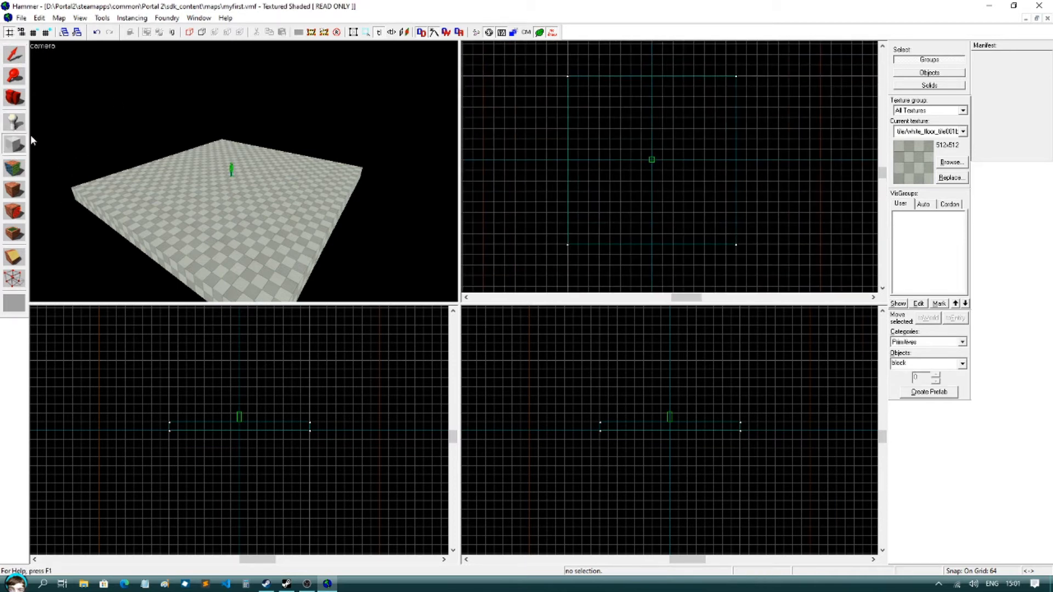
mouse_move(567, 64)
mouse_down()
mouse_move(720, 72)
mouse_move(785, 104)
mouse_up()
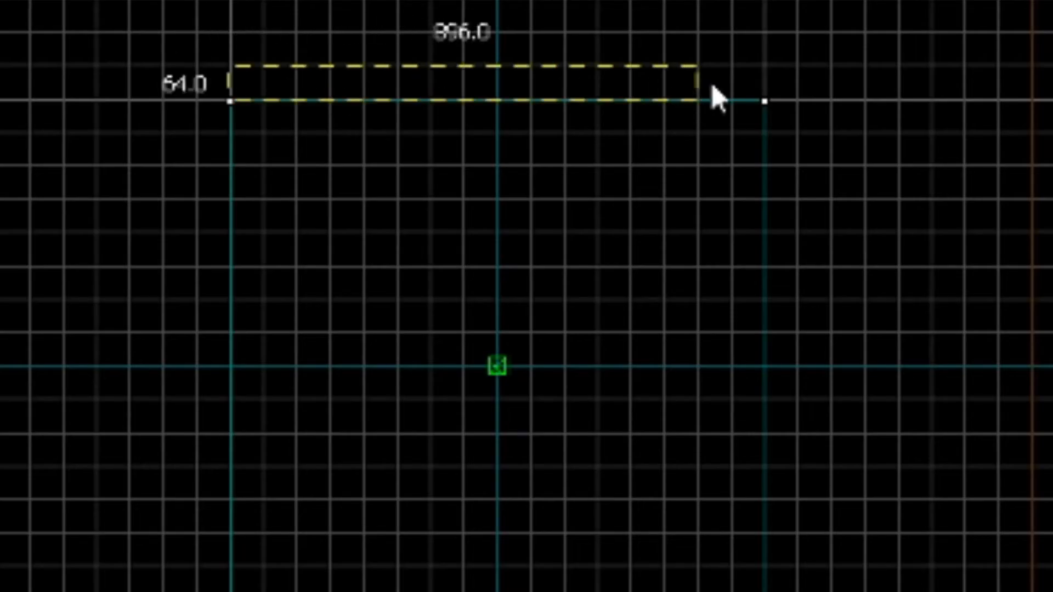
key(Return)
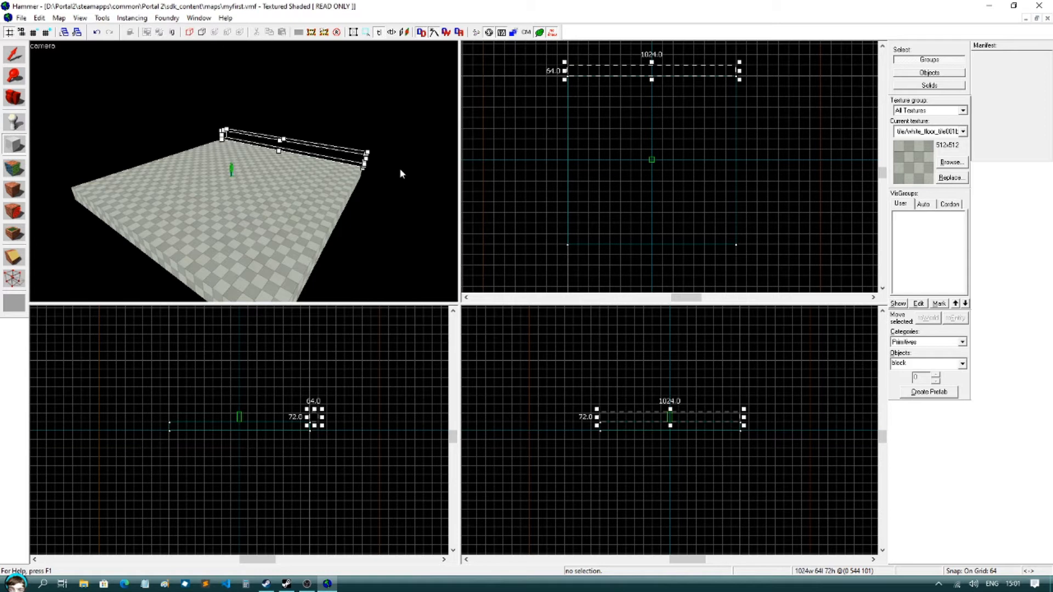
key(Return)
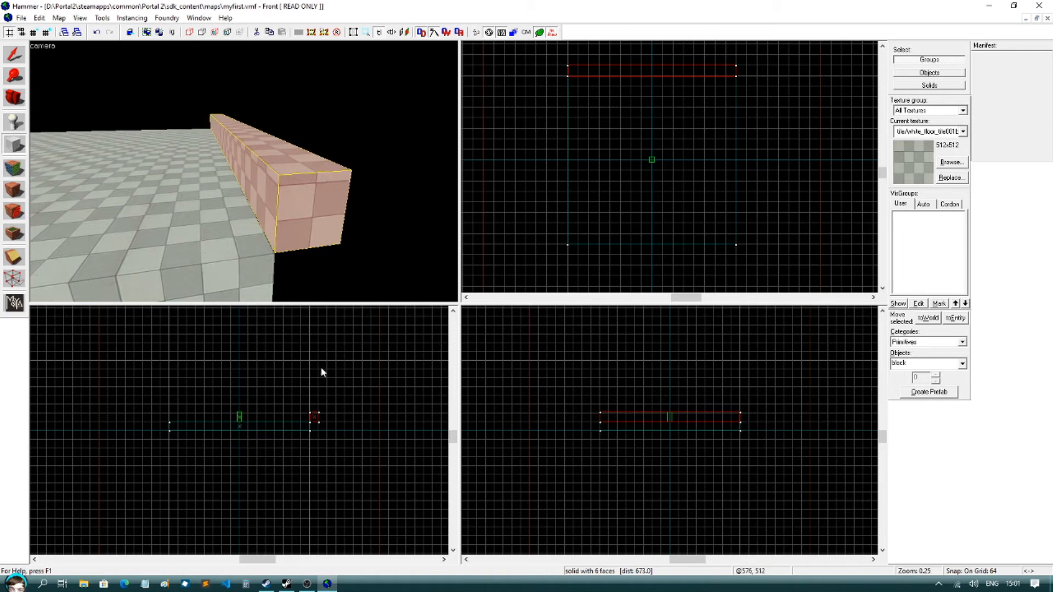
- Reduce the wall block's height to 64 units from its top edge in the front view and deselect it
scroll(329, 405, up, 3)
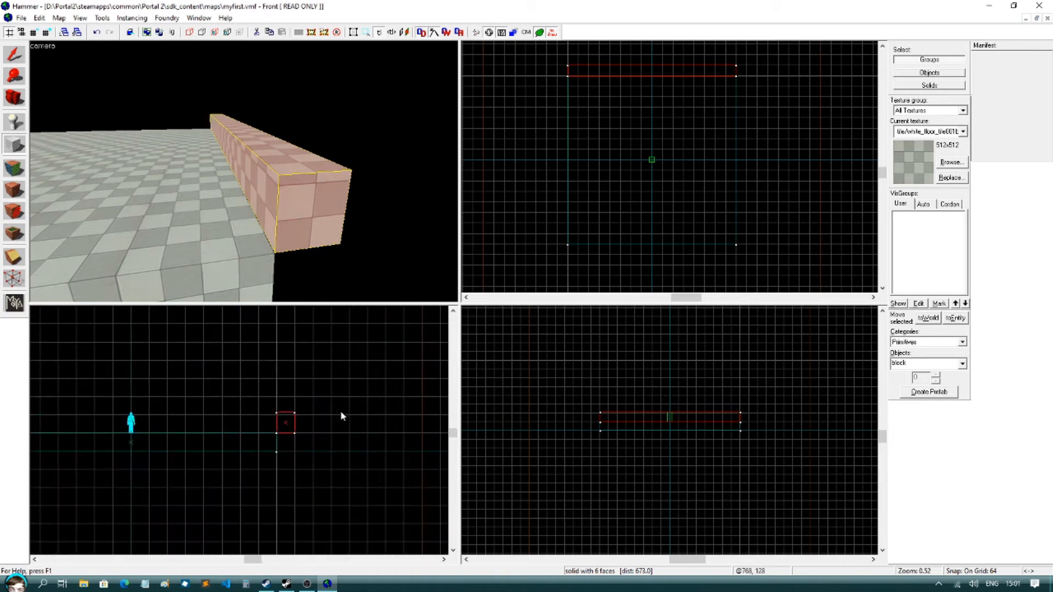
click(7, 54)
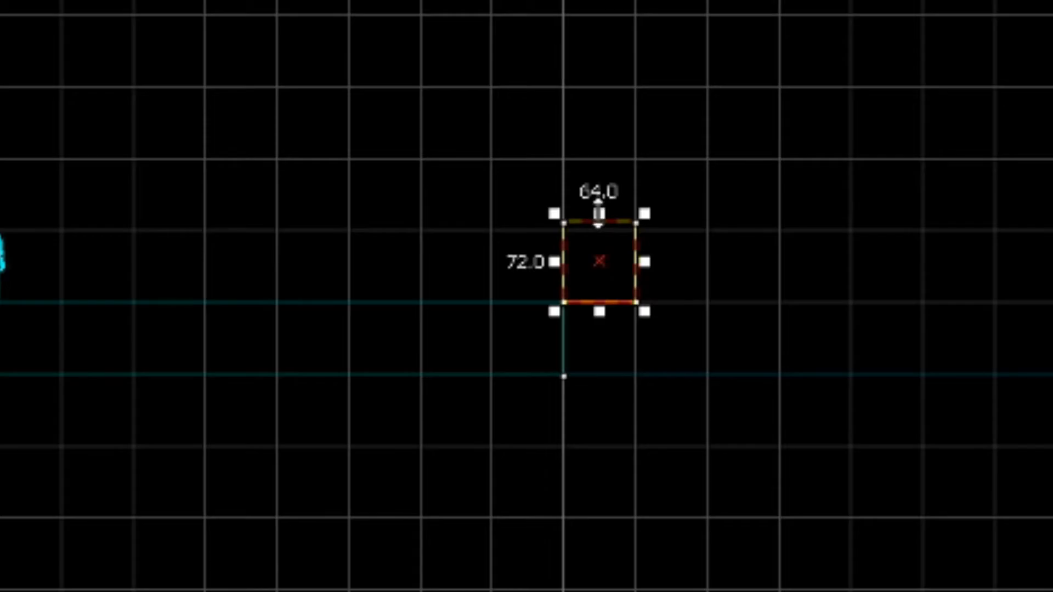
drag(268, 405, 273, 409)
drag(612, 234, 611, 230)
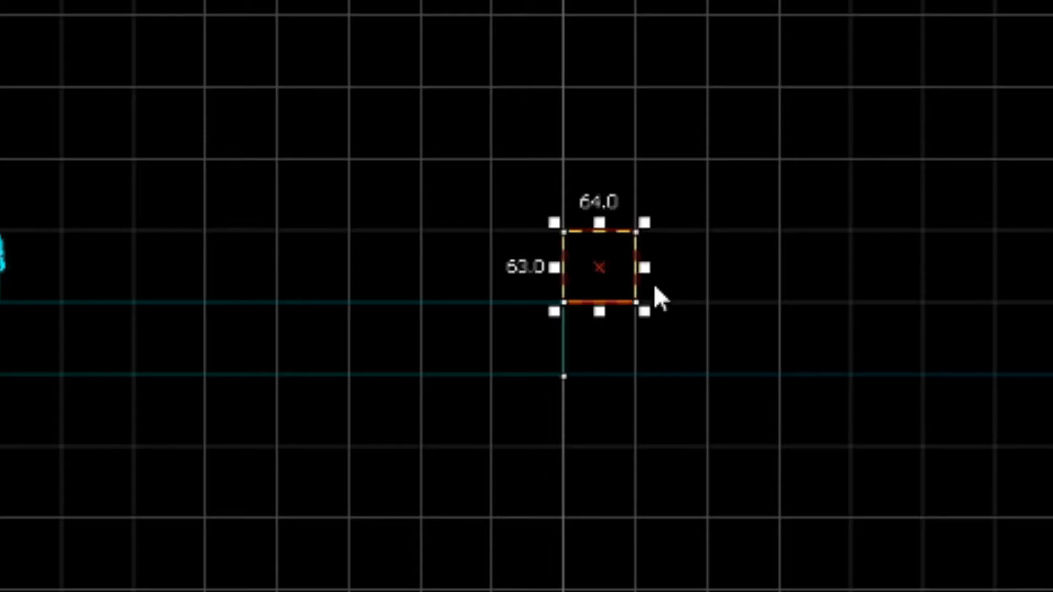
scroll(653, 283, up, 1)
drag(587, 316, 604, 318)
key(Escape)
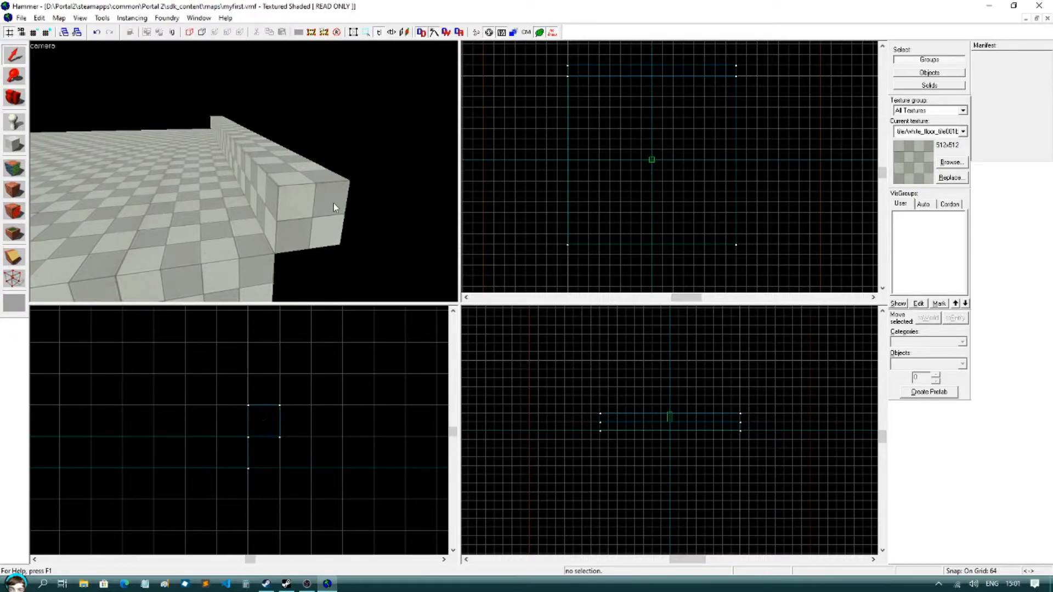
- Select the wall block, stretch it upward to a height of 320 units in the front view and deselect it
click(334, 207)
scroll(294, 426, down, 3)
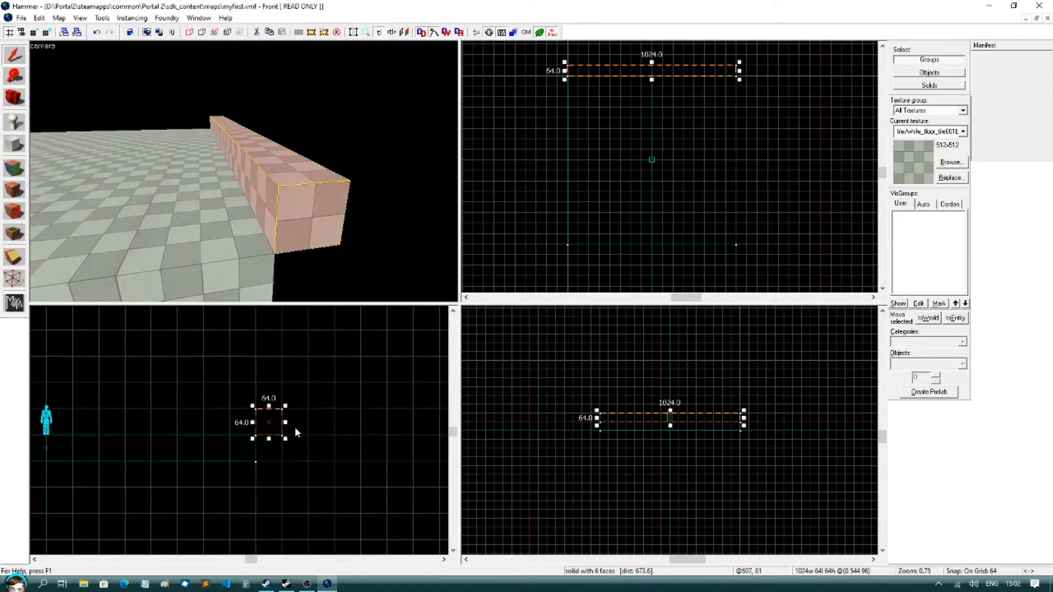
drag(280, 414, 285, 340)
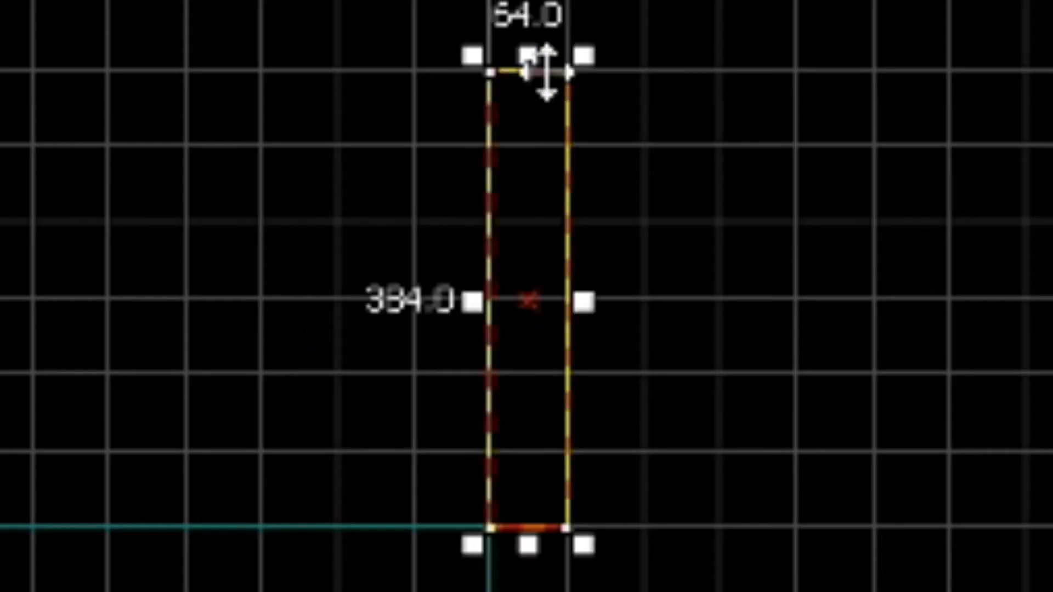
drag(541, 83, 542, 158)
click(718, 334)
- Filter the textures by "wall" and apply concrete/concrete_modular_wall001_gradient01 to the whole wall block
key(z)
key(s)
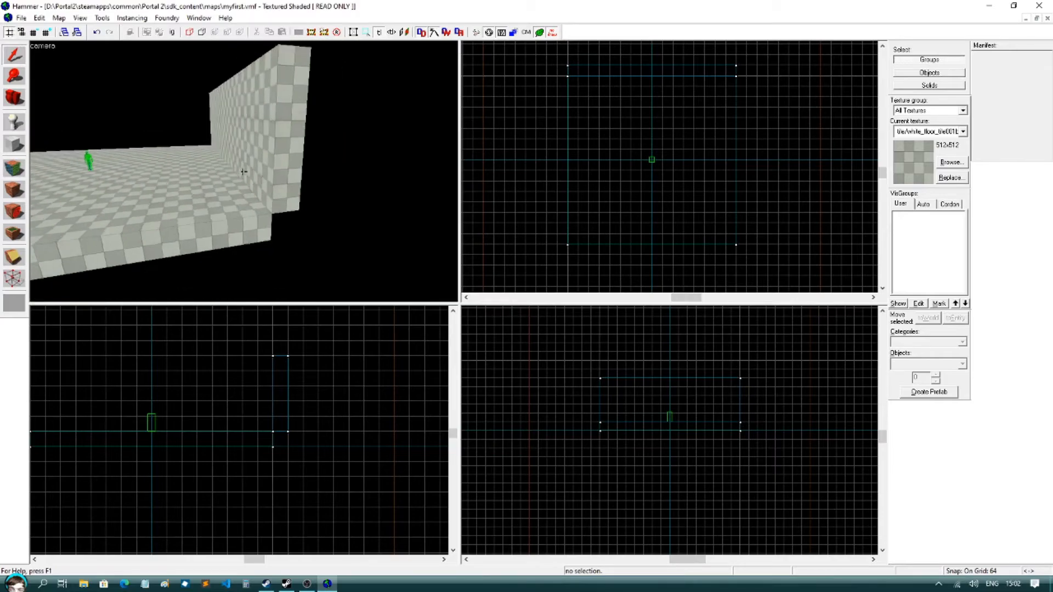
key(s)
key(z)
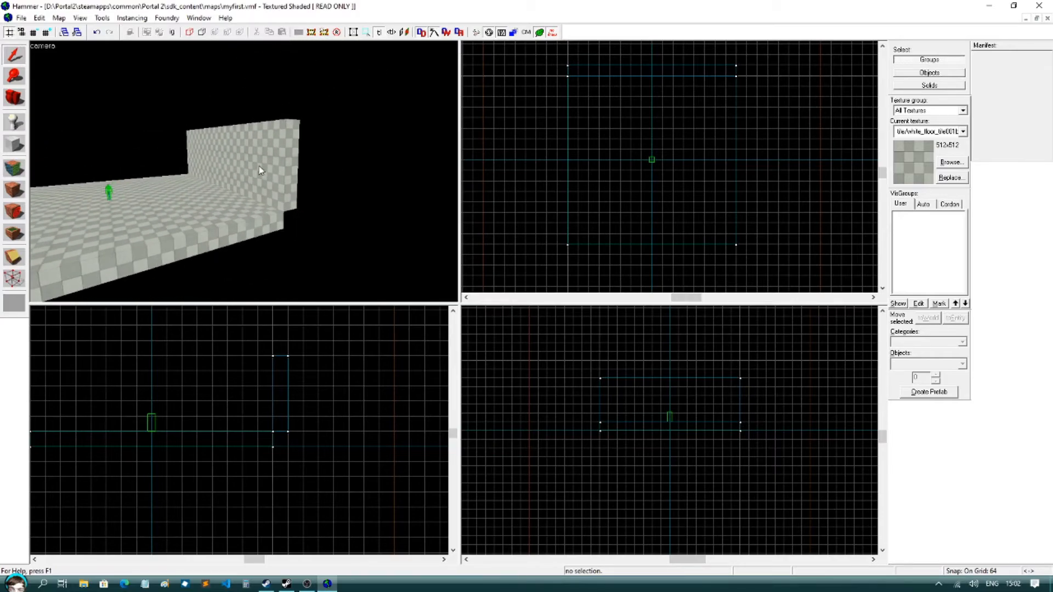
click(259, 170)
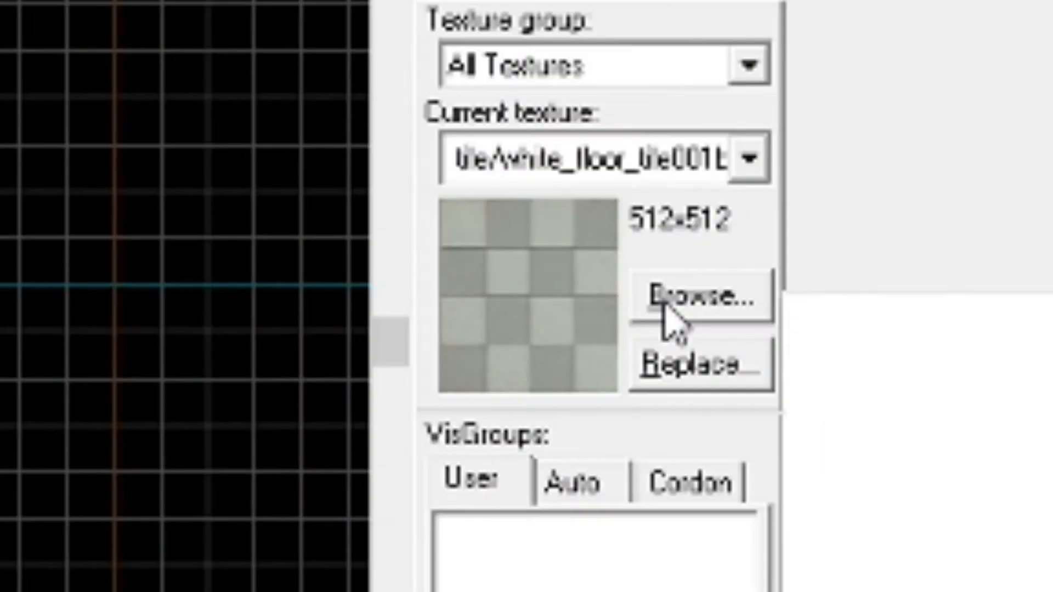
click(944, 166)
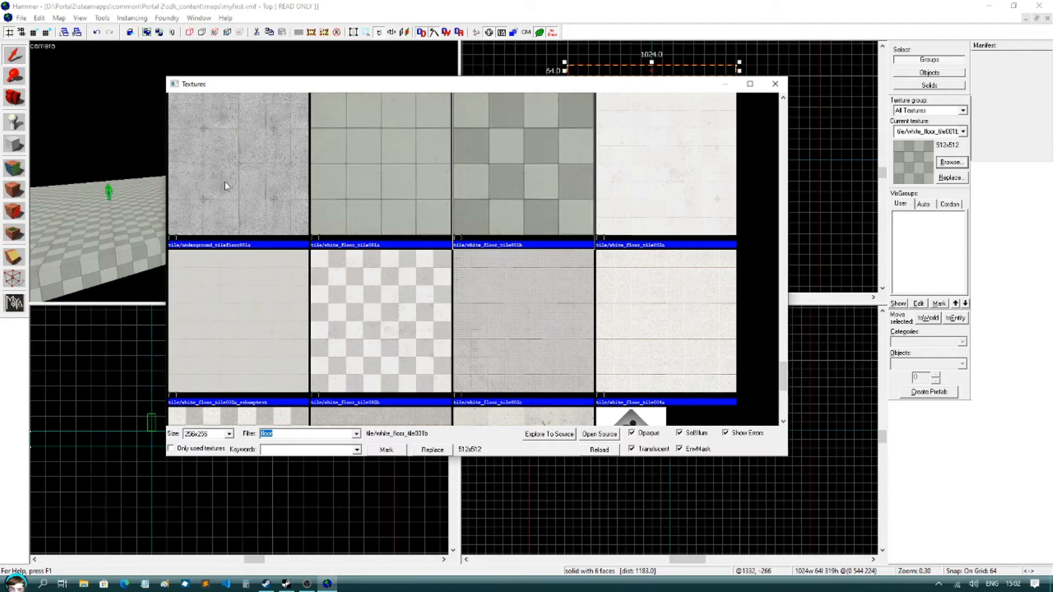
text(wall)
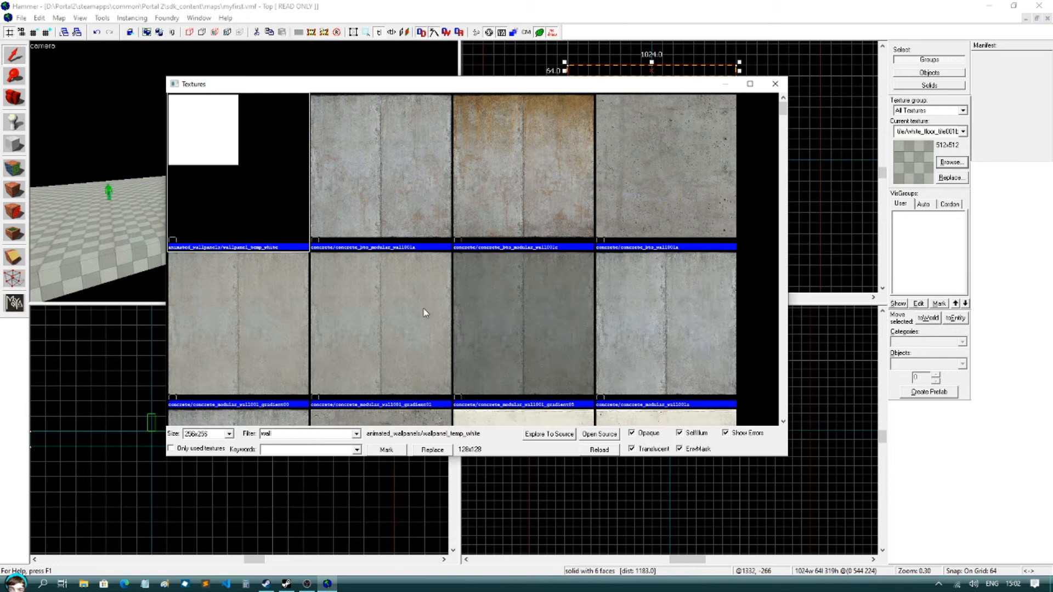
double_click(423, 308)
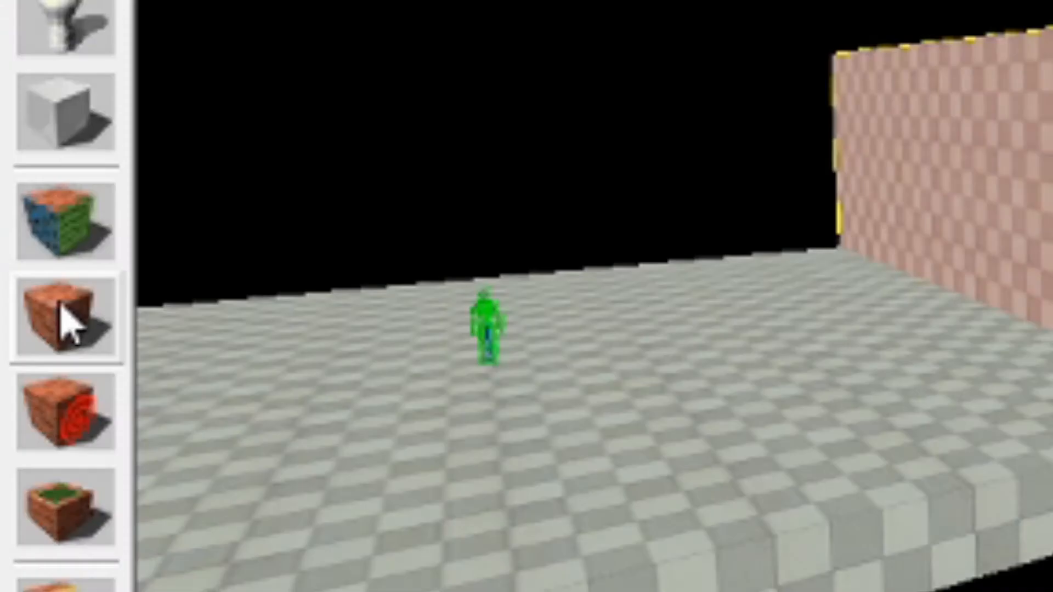
click(16, 191)
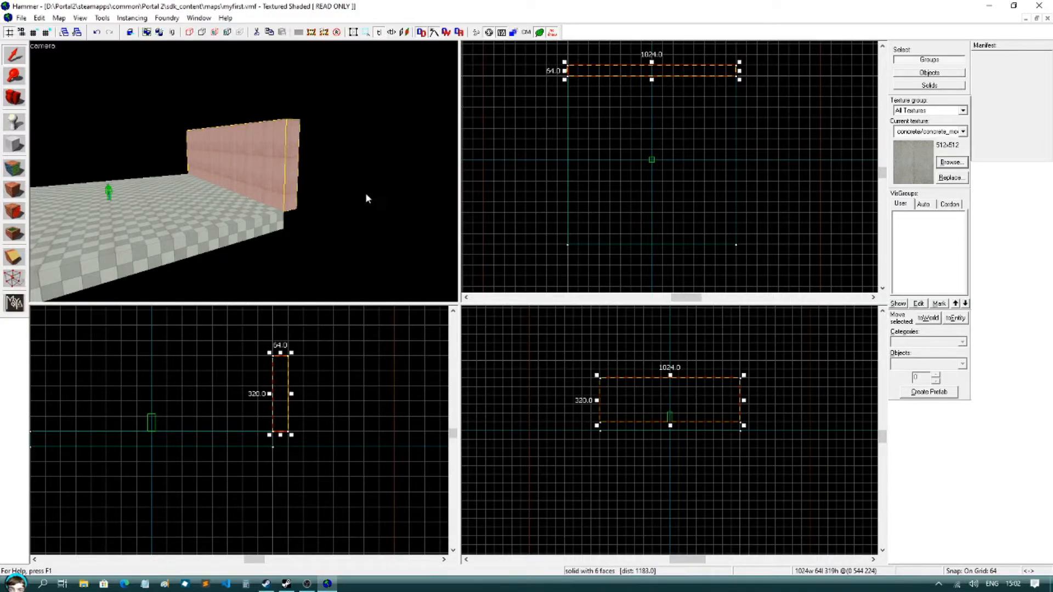
- Move the wall down 64 units in the front view so its base lines up with the floor's underside, and deselect it
mouse_move(280, 352)
mouse_down()
mouse_move(286, 391)
mouse_move(281, 368)
mouse_up()
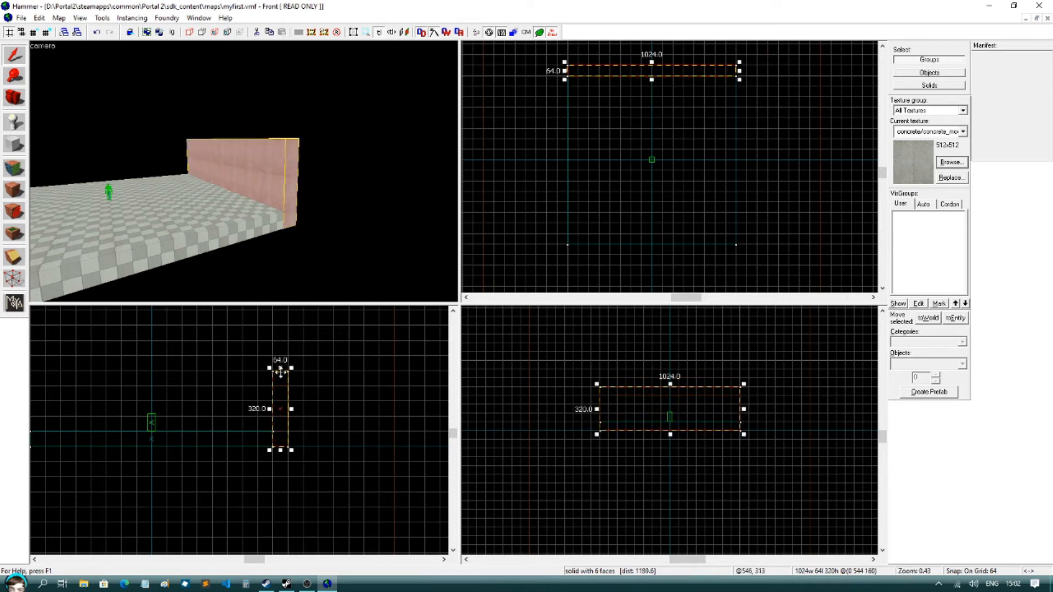
click(316, 191)
key(z)
key(w)
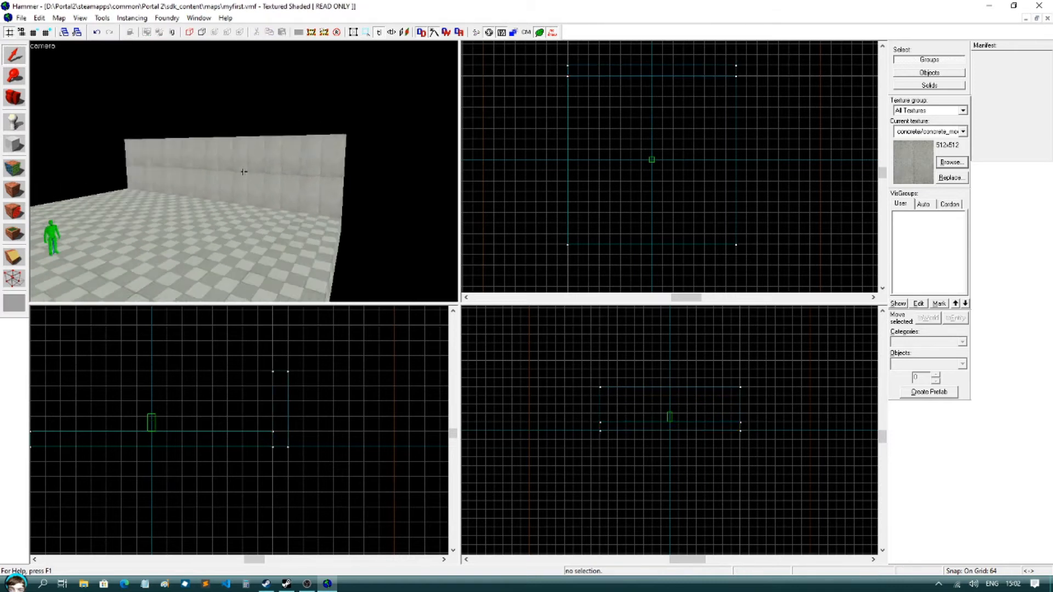
key(s)
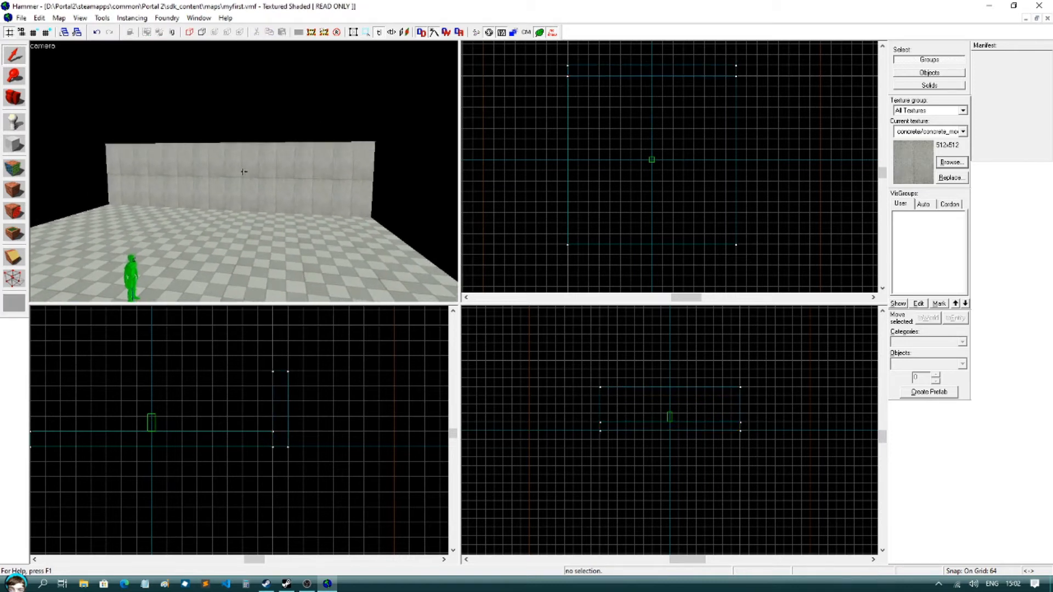
key(w)
key(s)
key(w)
key(z)
- Try out a new 1024 by 64 by 320 unit wall block along the floor's lower edge in the top view and delete it
scroll(558, 175, down, 2)
click(14, 140)
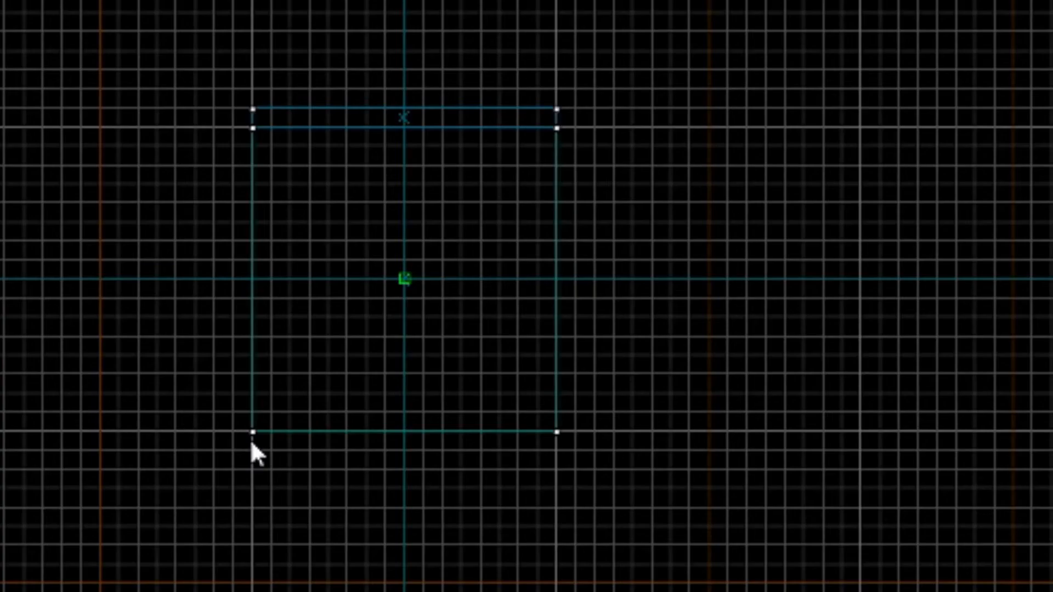
drag(563, 224, 573, 230)
drag(279, 461, 562, 455)
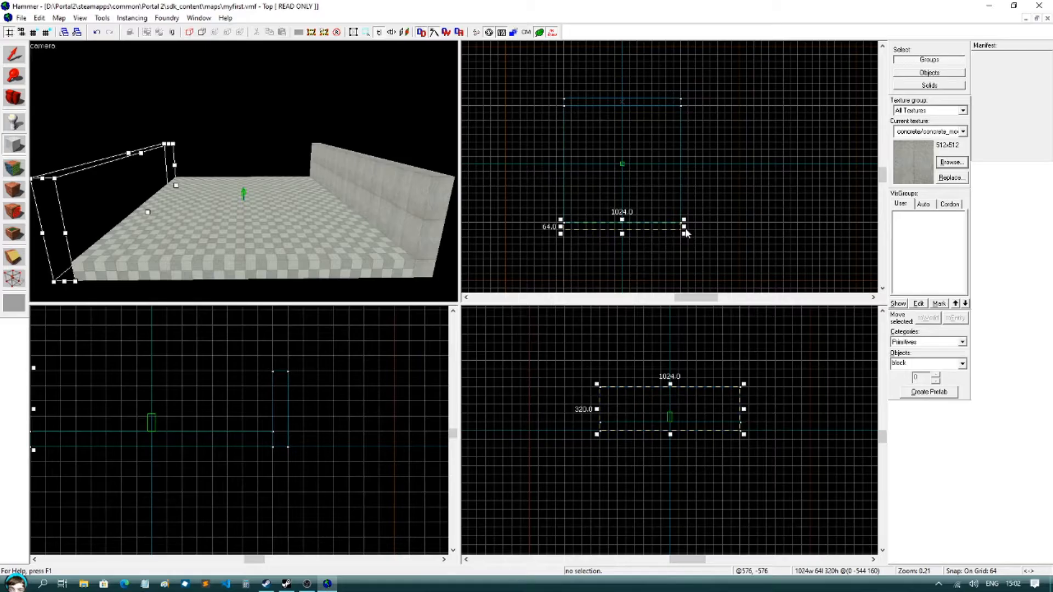
key(Return)
key(shift+s)
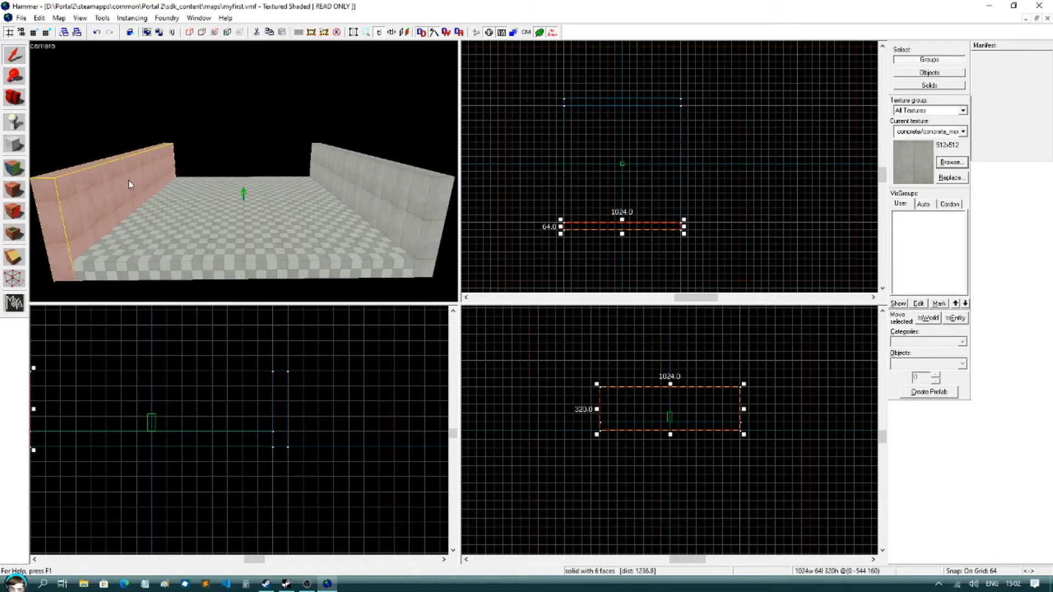
key(Delete)
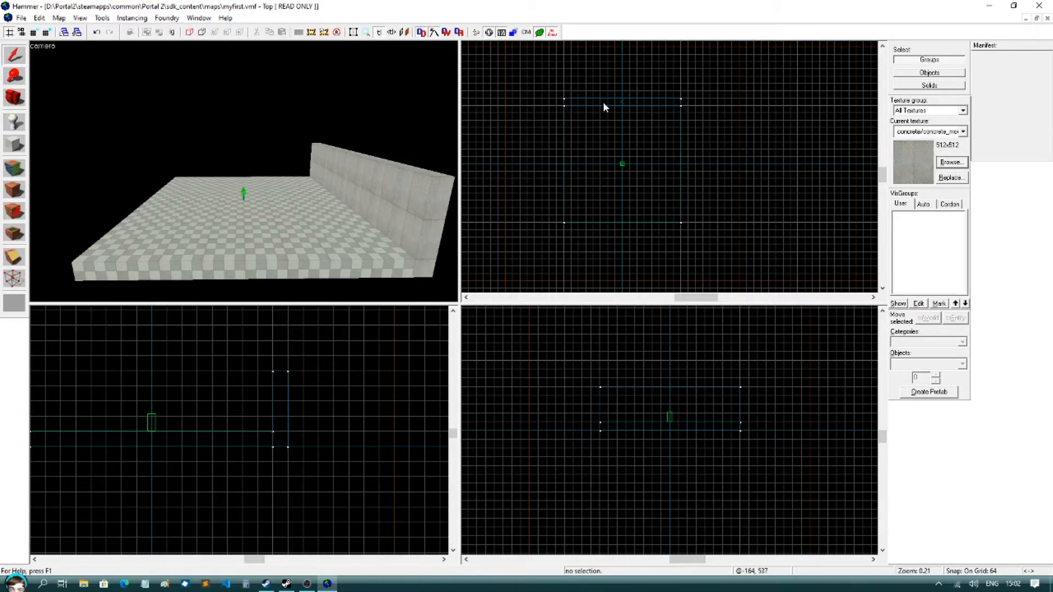
- Copy the existing wall to the floor's opposite edge in the top view, flush with the floor's lower side
click(622, 102)
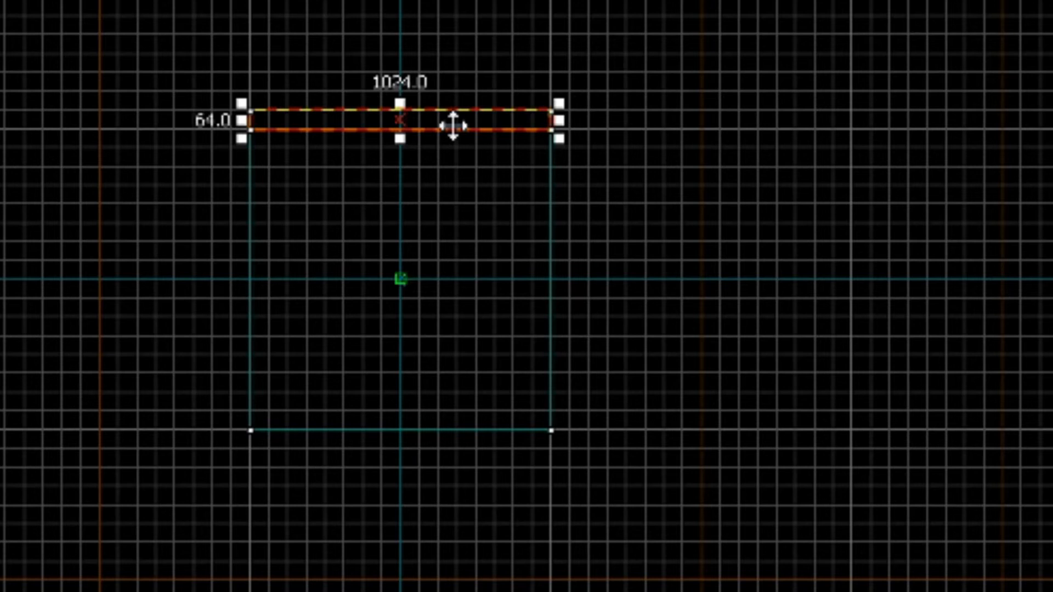
mouse_move(452, 126)
mouse_down()
mouse_move(463, 214)
mouse_move(458, 461)
mouse_up()
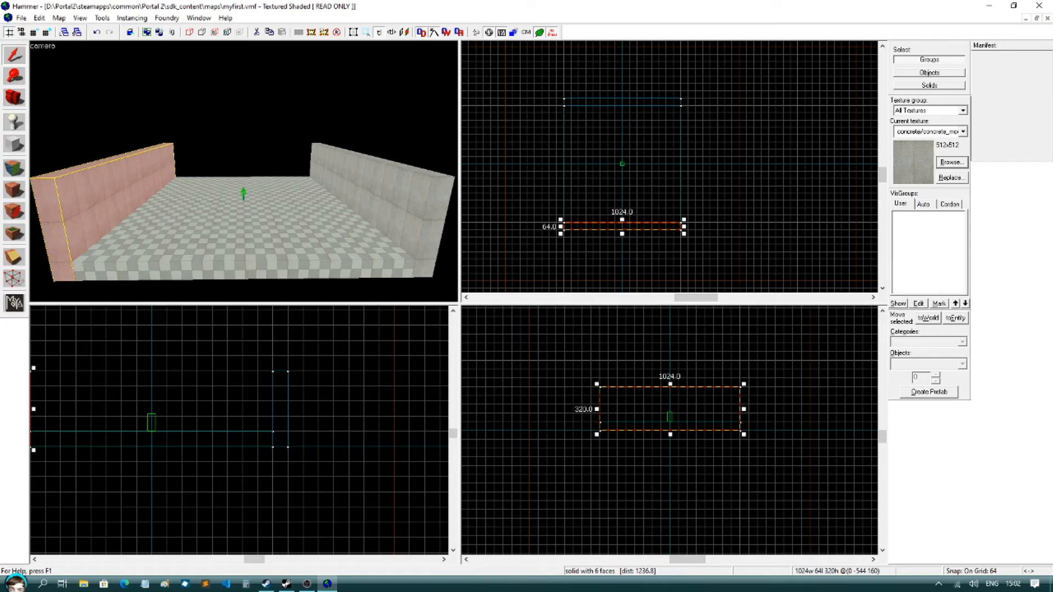
key(z)
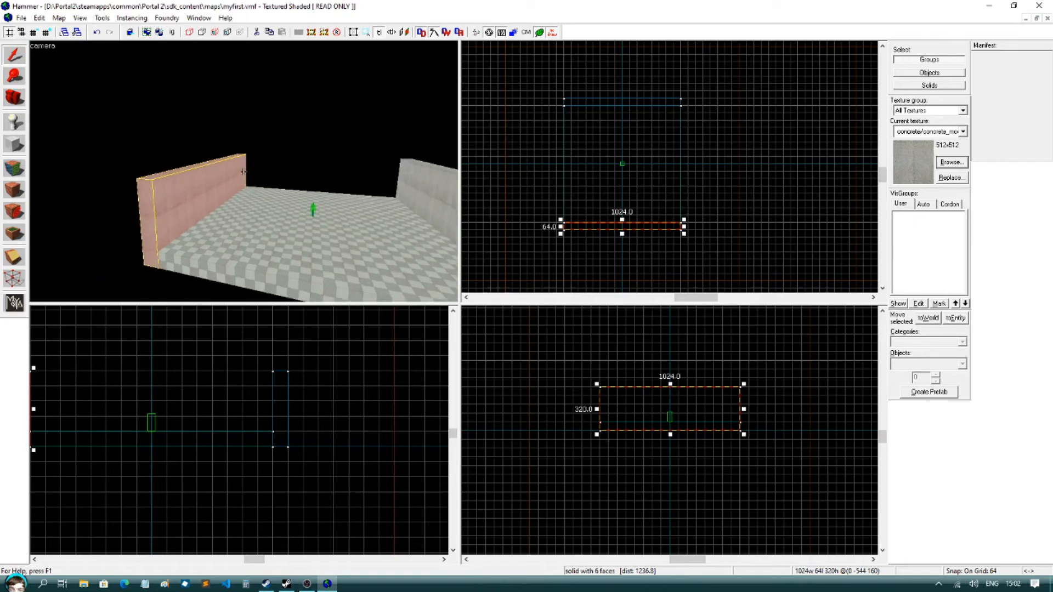
- Copy the wall from the floor's lower edge in the top view so the copy's end meets the floor's left edge midway, and select the copy
key(z)
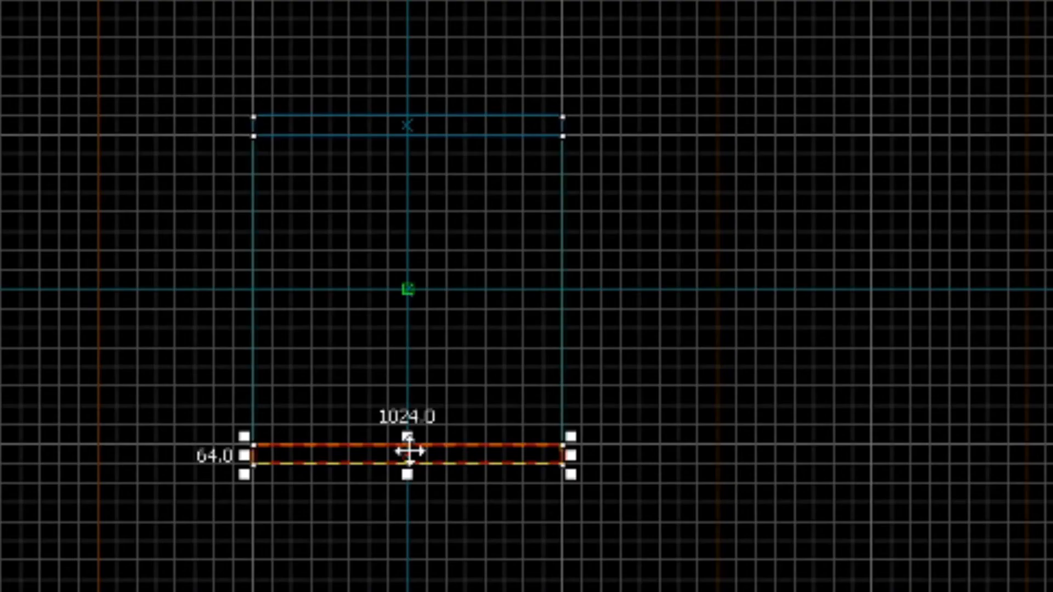
drag(622, 222, 506, 167)
drag(99, 294, 99, 292)
key(Escape)
key(z)
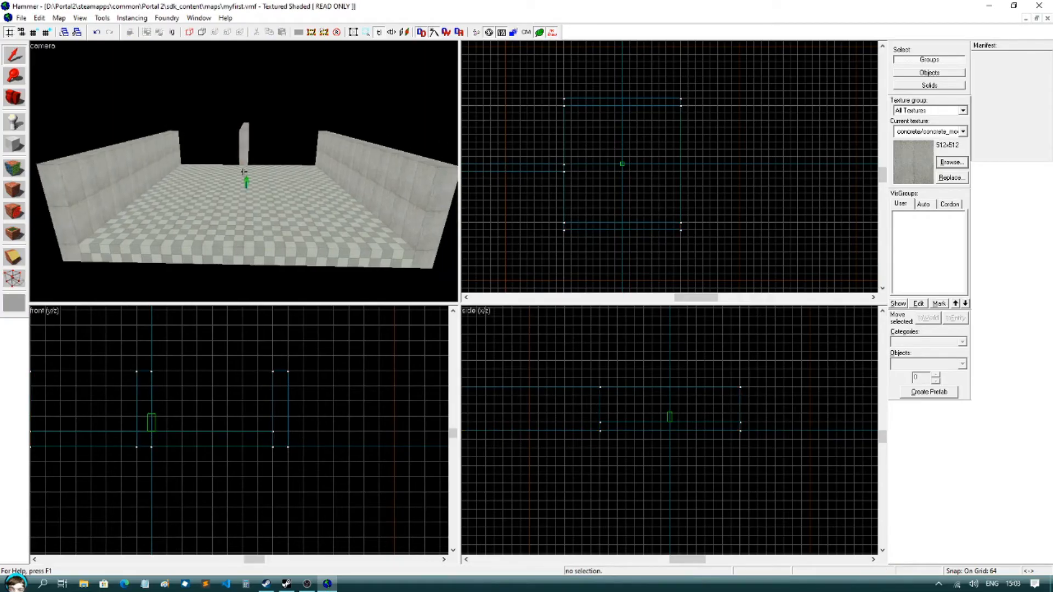
key(w)
key(d)
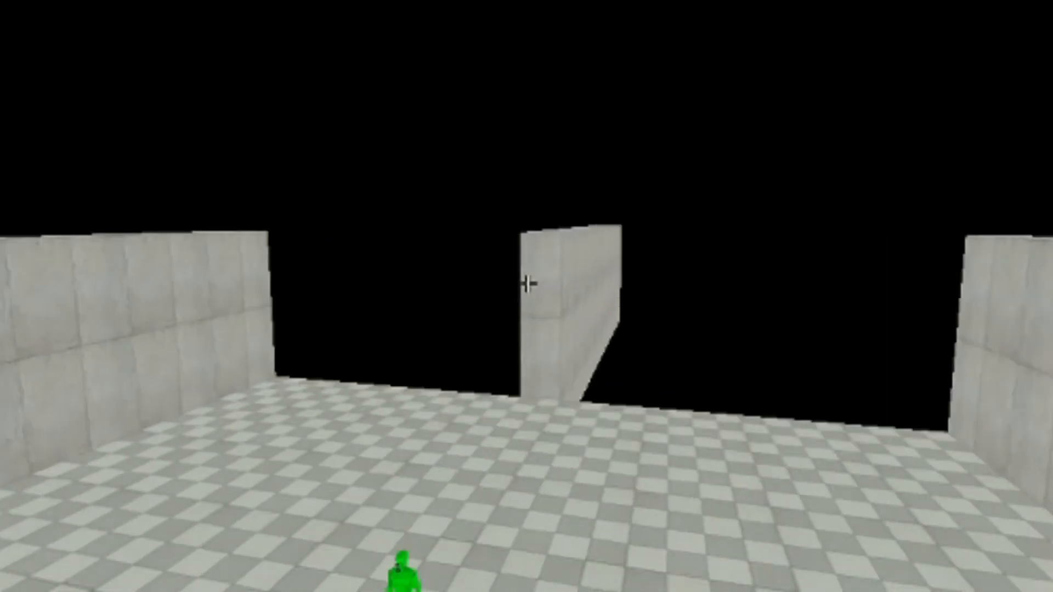
key(w)
click(528, 283)
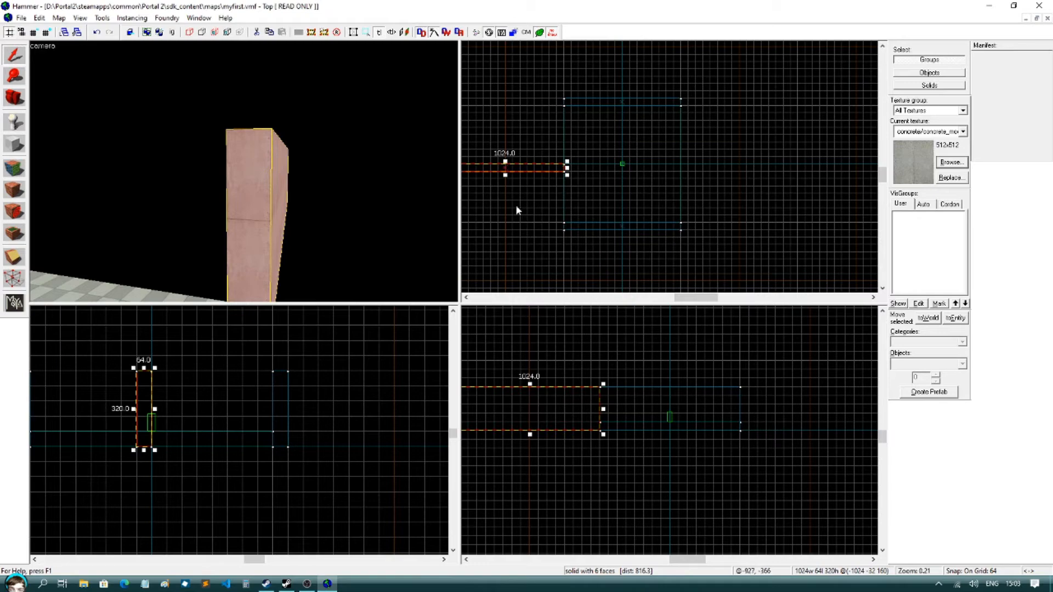
scroll(469, 188, down, 4)
scroll(472, 191, up, 8)
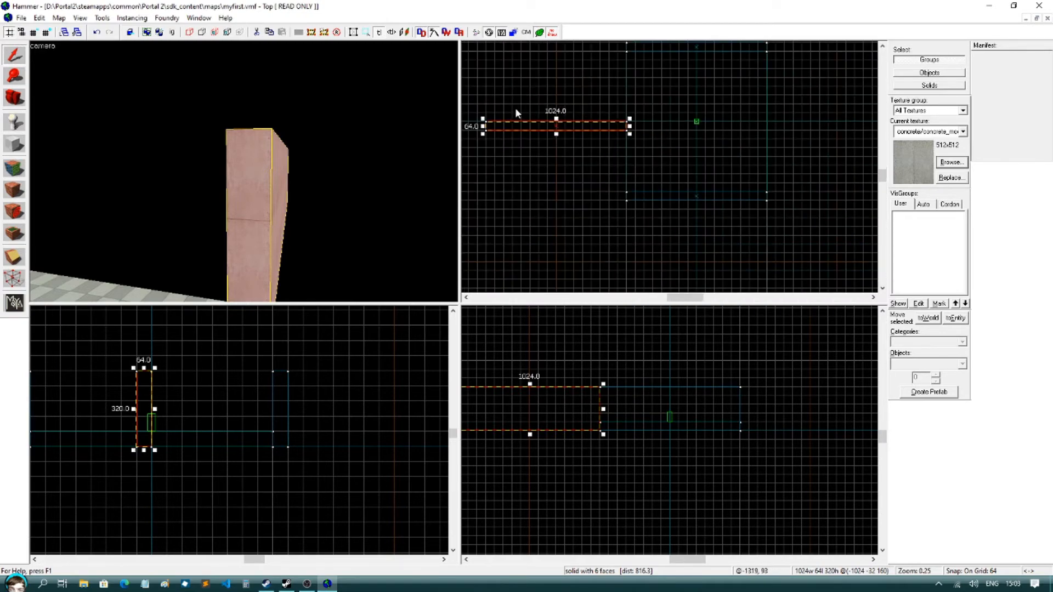
- Try to reshape the copied wall to 64 units wide and 512 units long in the top view, and undo both resizes
drag(483, 126, 614, 139)
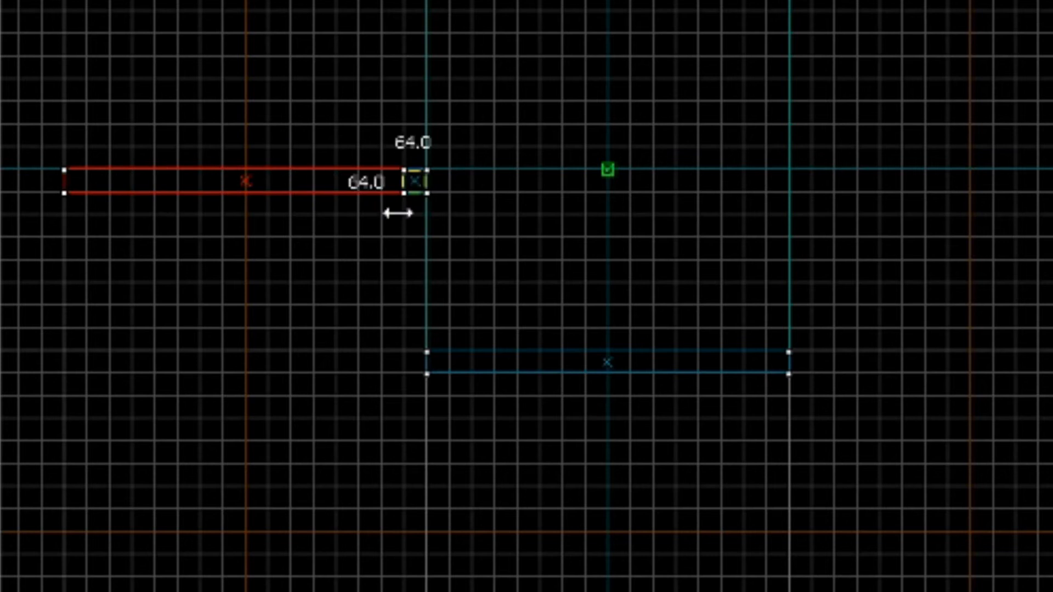
drag(397, 213, 398, 213)
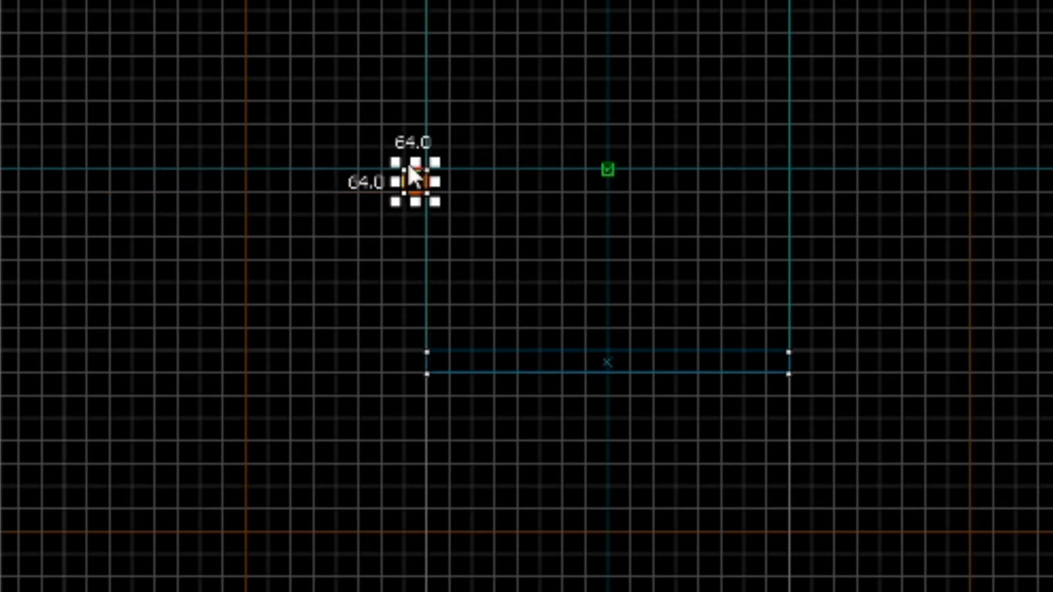
drag(423, 168, 423, 7)
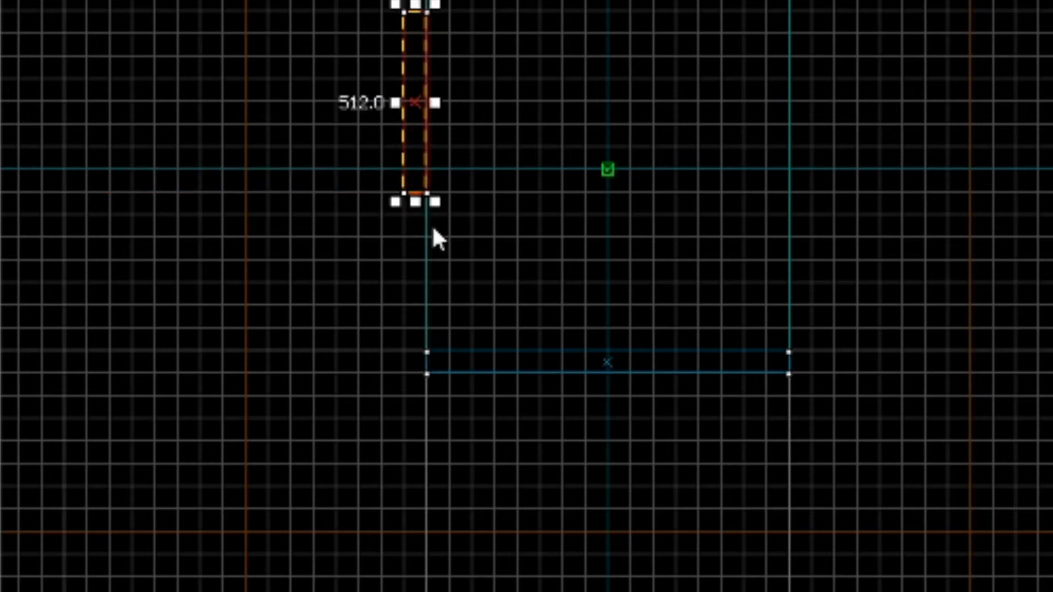
key(ctrl+z)
key(ctrl+z)
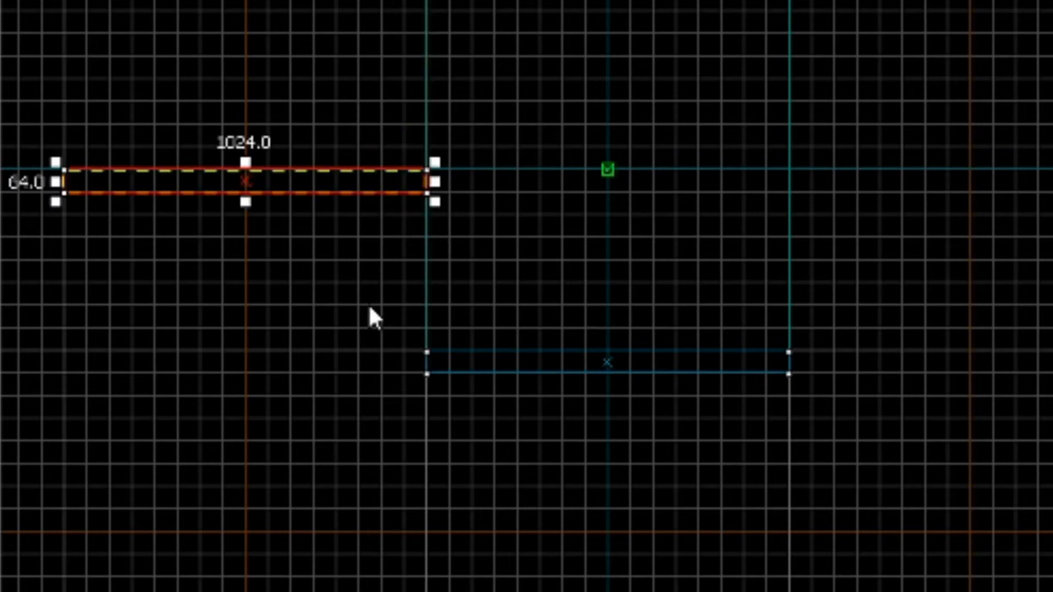
- Rotate the copied wall 90 degrees in the top view and move it flush against the floor's left edge
scroll(339, 283, down, 2)
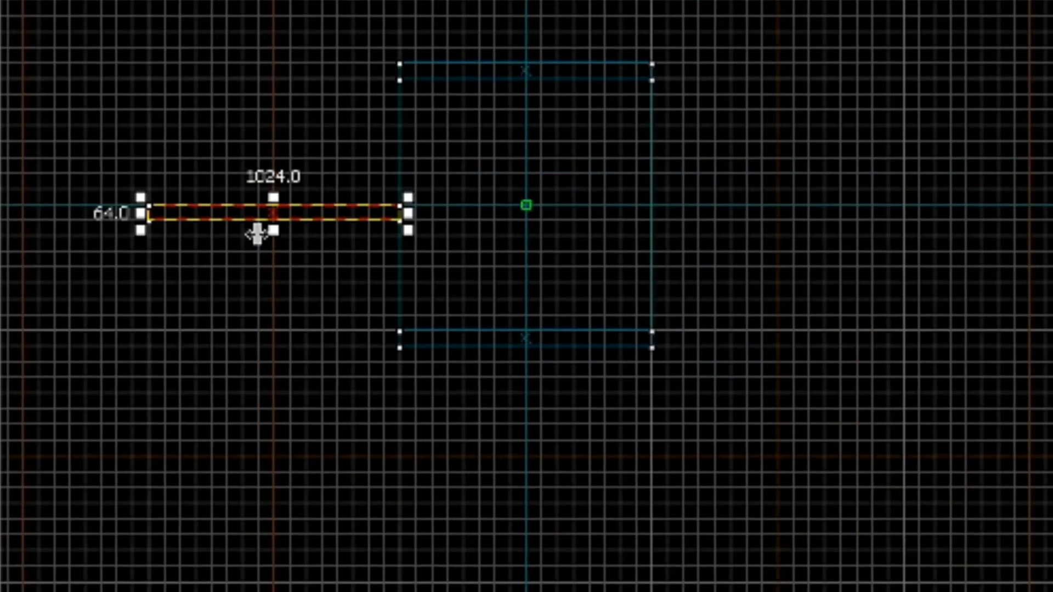
scroll(115, 156, up, 2)
click(338, 246)
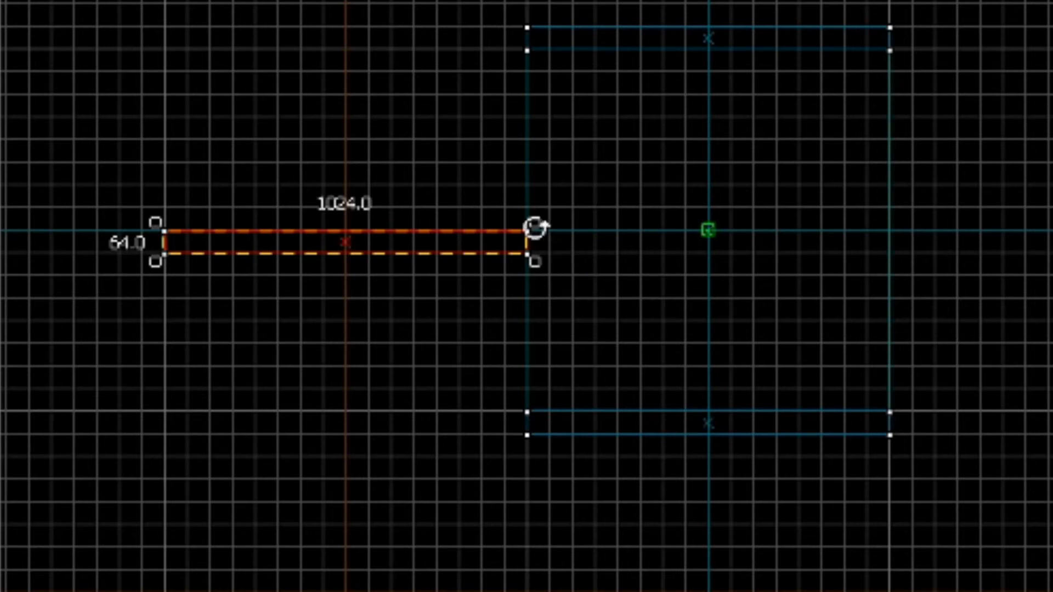
mouse_move(535, 227)
mouse_down()
mouse_move(533, 286)
mouse_move(446, 381)
mouse_move(371, 408)
mouse_up()
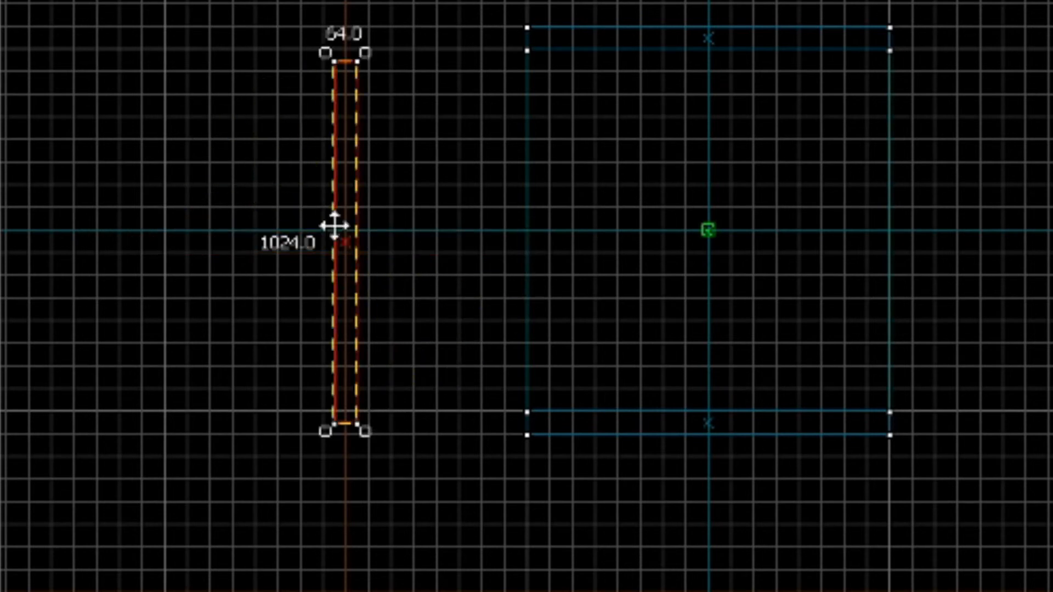
mouse_move(340, 225)
mouse_down()
mouse_move(457, 236)
mouse_move(503, 219)
mouse_up()
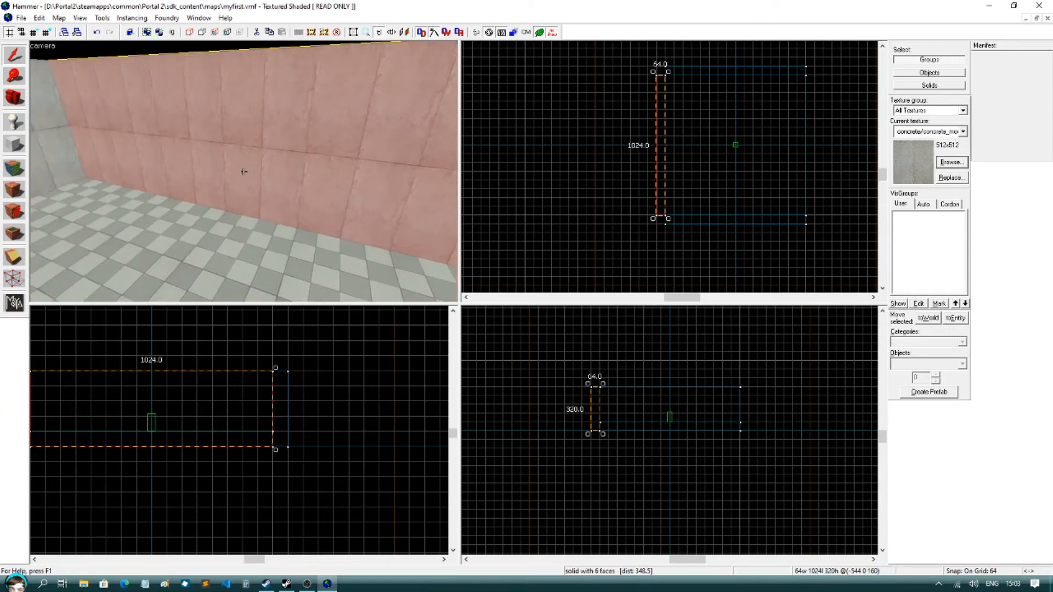
- Try out rotating the placed wall around its centre in the top view and turn it back in line with the floor's edge
key(s)
key(z)
mouse_move(650, 73)
mouse_down()
mouse_move(626, 97)
mouse_move(612, 152)
mouse_up()
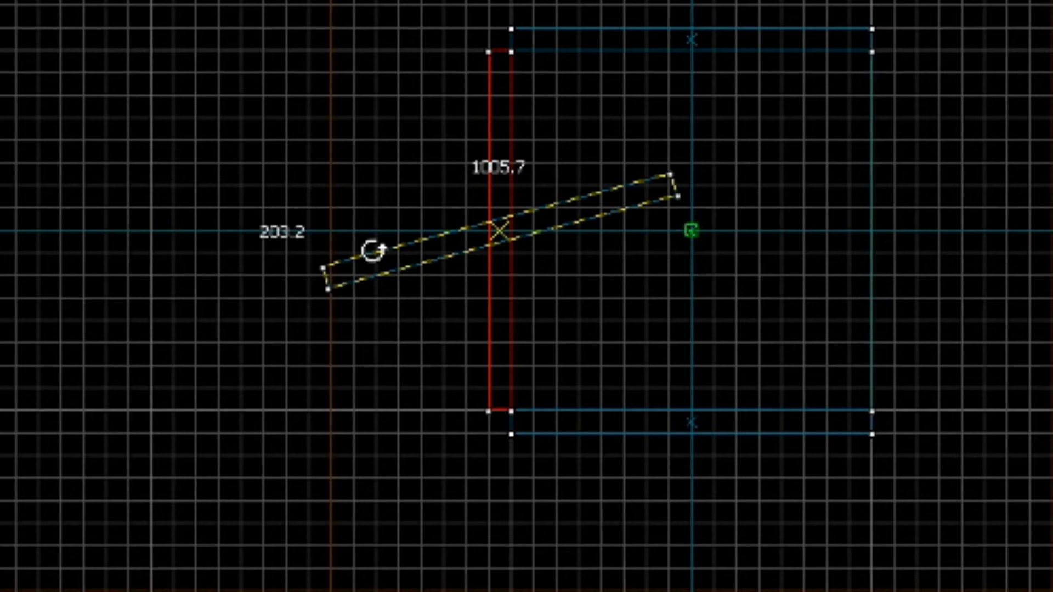
mouse_move(372, 251)
mouse_down()
mouse_move(432, 395)
mouse_move(533, 439)
mouse_move(294, 200)
mouse_move(482, 66)
mouse_up()
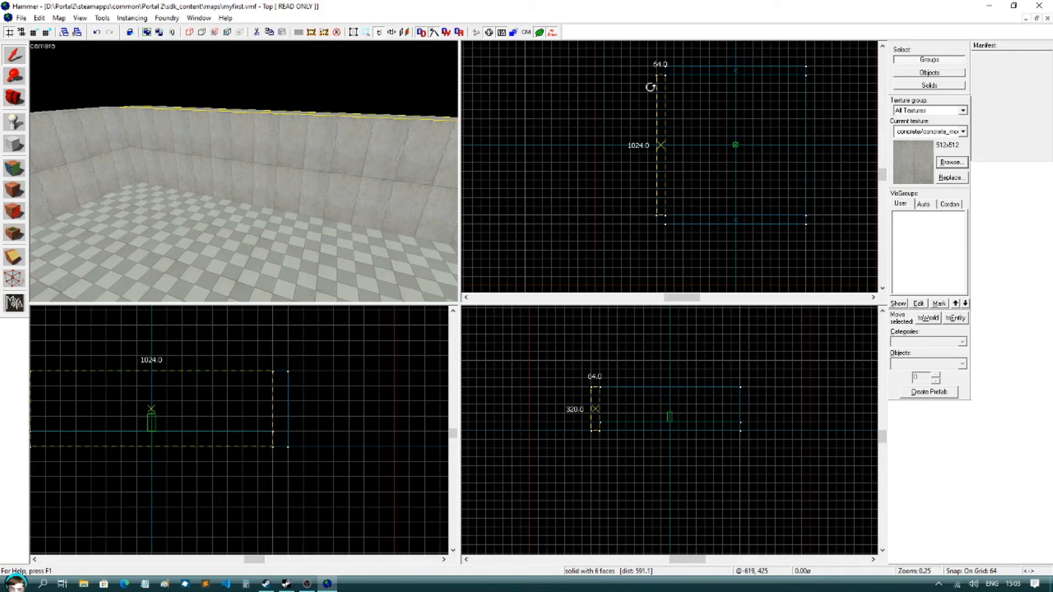
mouse_move(650, 87)
mouse_down()
mouse_move(630, 117)
mouse_move(657, 92)
mouse_up()
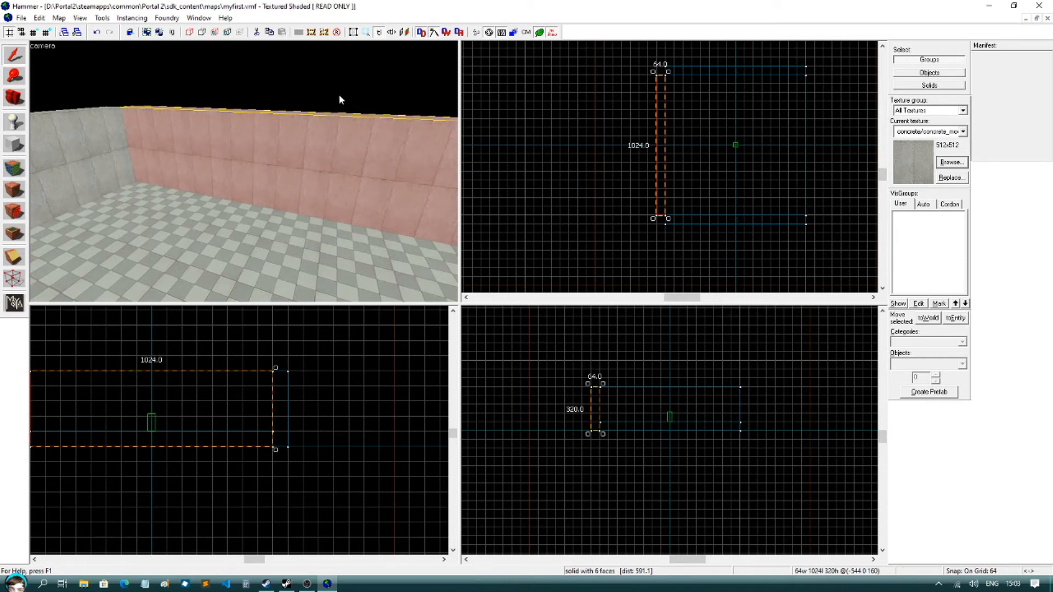
- Examine the 2D view options in the Hammer configuration, including the default to 15 degree rotations, and close them
click(102, 18)
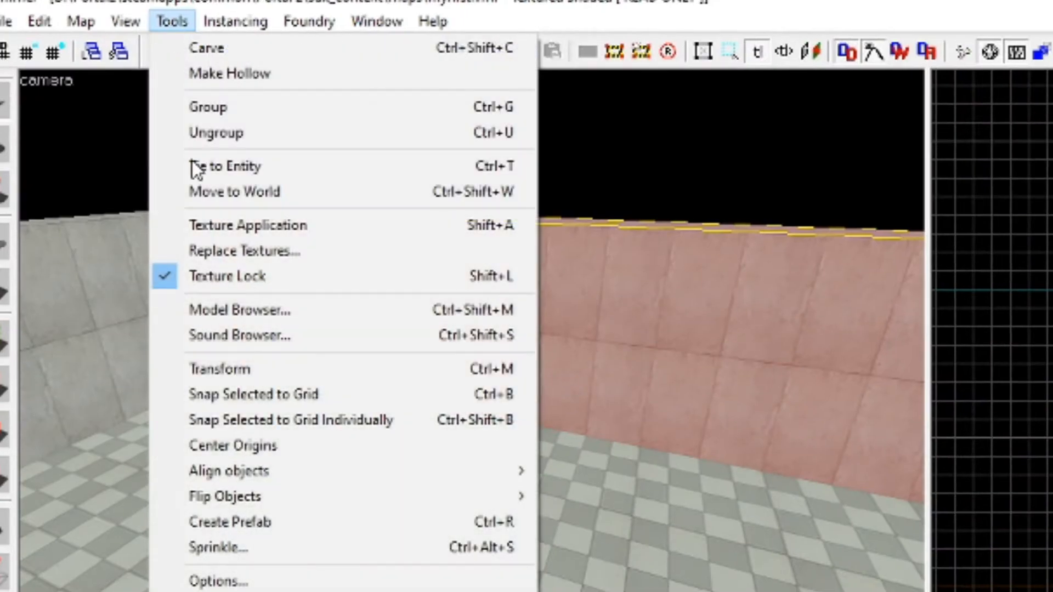
click(137, 288)
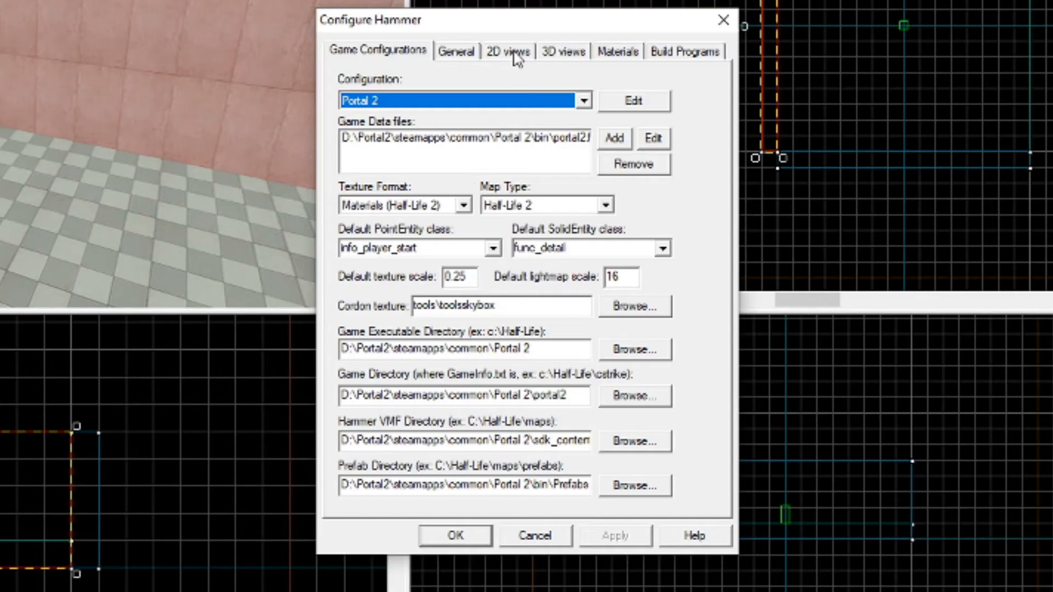
click(508, 52)
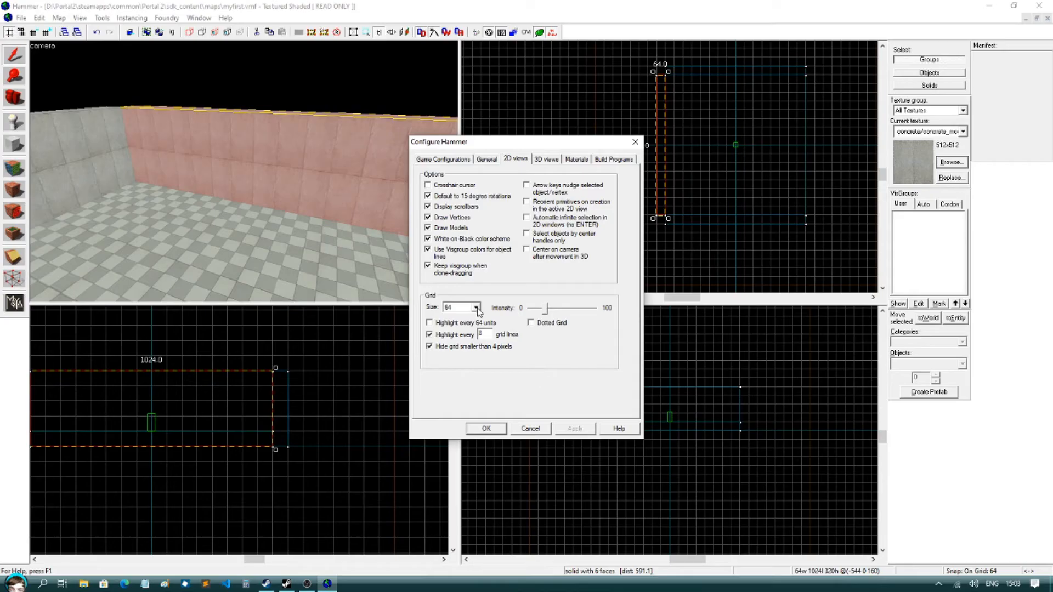
click(487, 429)
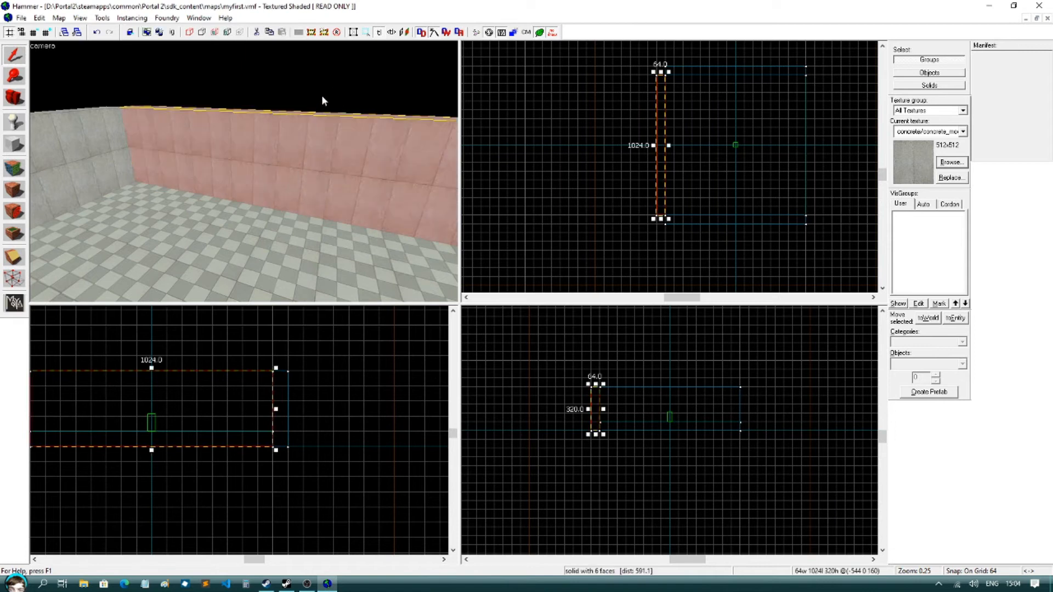
- Deselect the rotated wall in the top view
scroll(321, 94, down, 3)
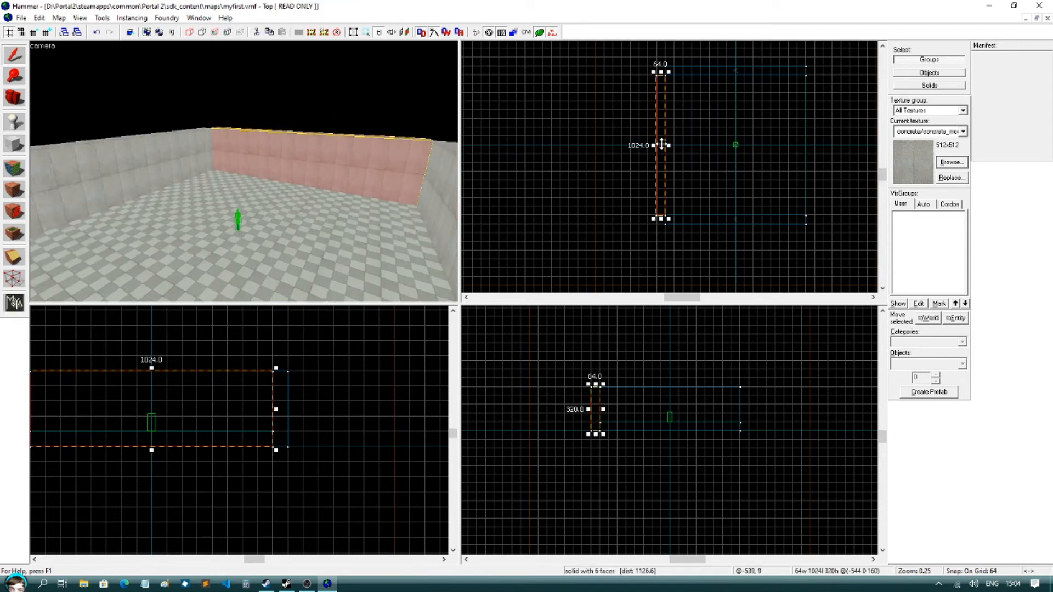
mouse_move(653, 71)
mouse_down()
mouse_move(622, 101)
mouse_move(655, 70)
mouse_up()
click(631, 119)
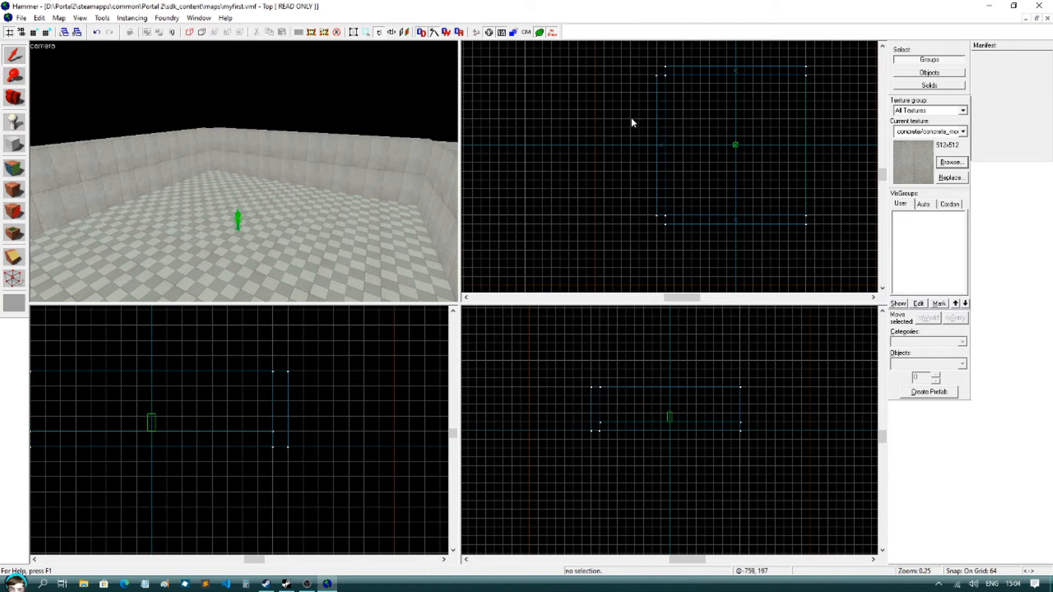
click(662, 143)
click(614, 153)
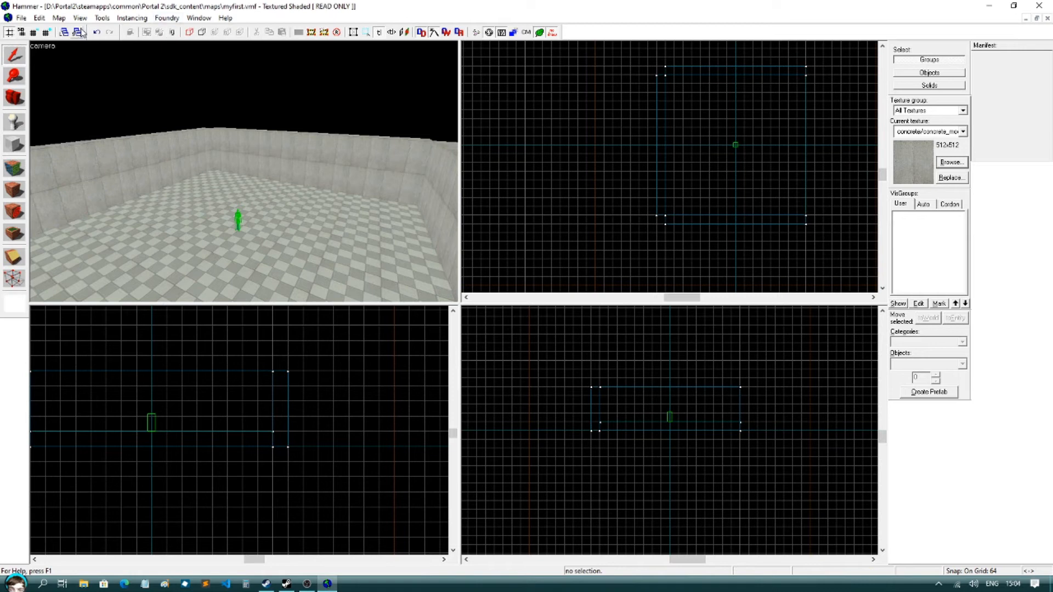
- Check the 2D view rotation and grid settings once more and close the configuration
click(102, 17)
click(123, 282)
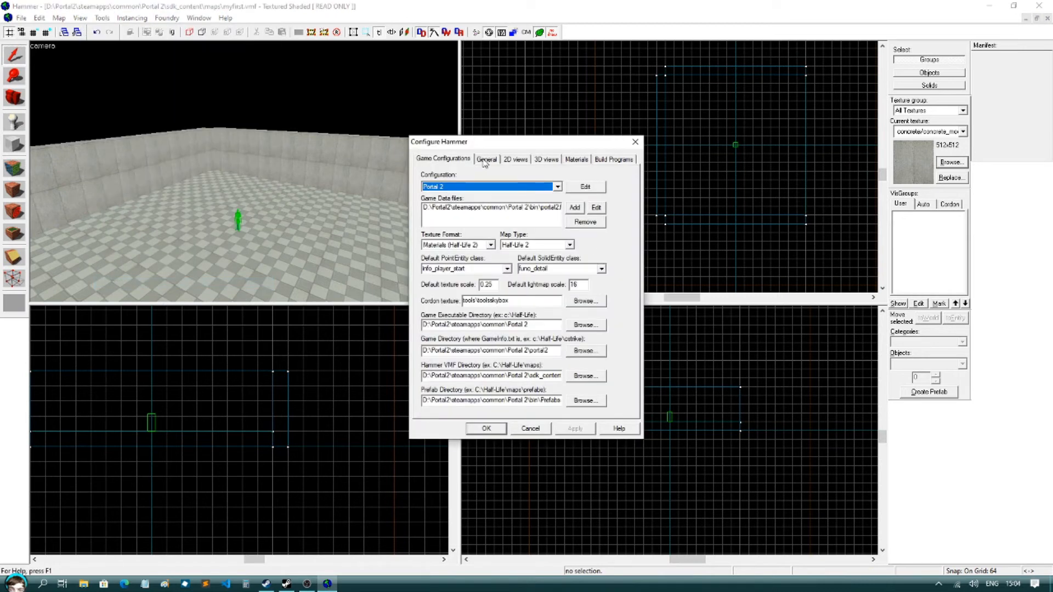
click(515, 159)
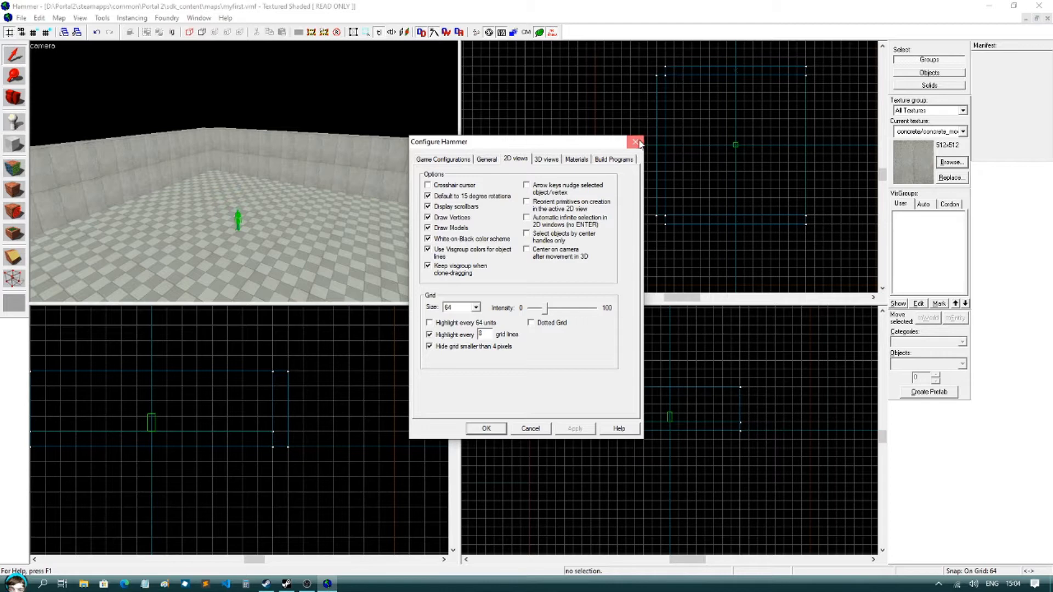
click(635, 142)
- Copy the rotated wall to the floor's opposite open edge in the top view, flush with the floor, and deselect it
click(307, 162)
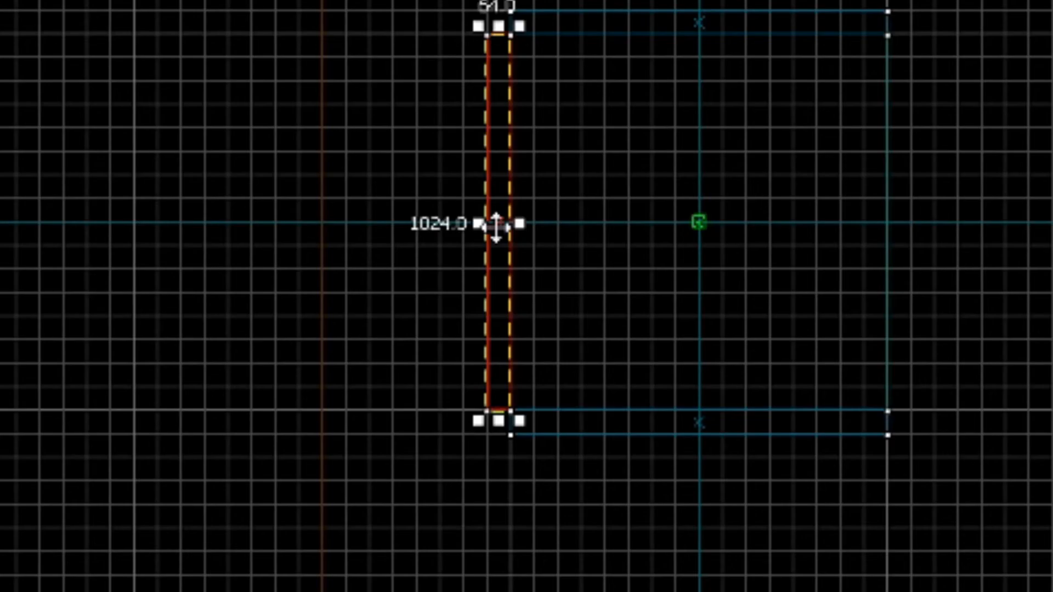
shift+drag(496, 226, 900, 235)
key(Escape)
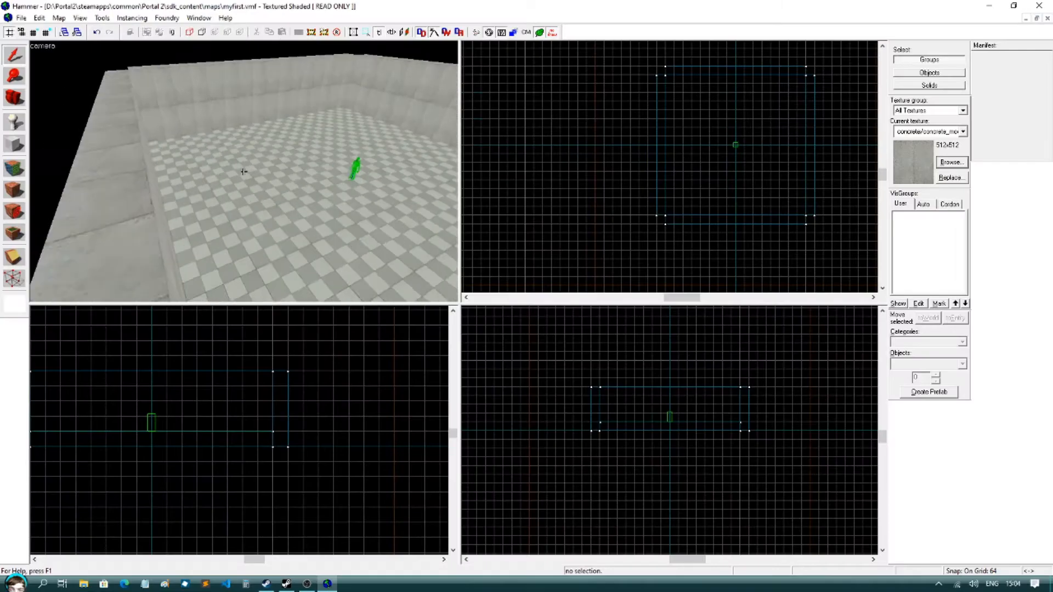
- Copy the floor block 320 units upward in the front view so it rests on top of the walls as a ceiling
key(z)
key(d)
key(w)
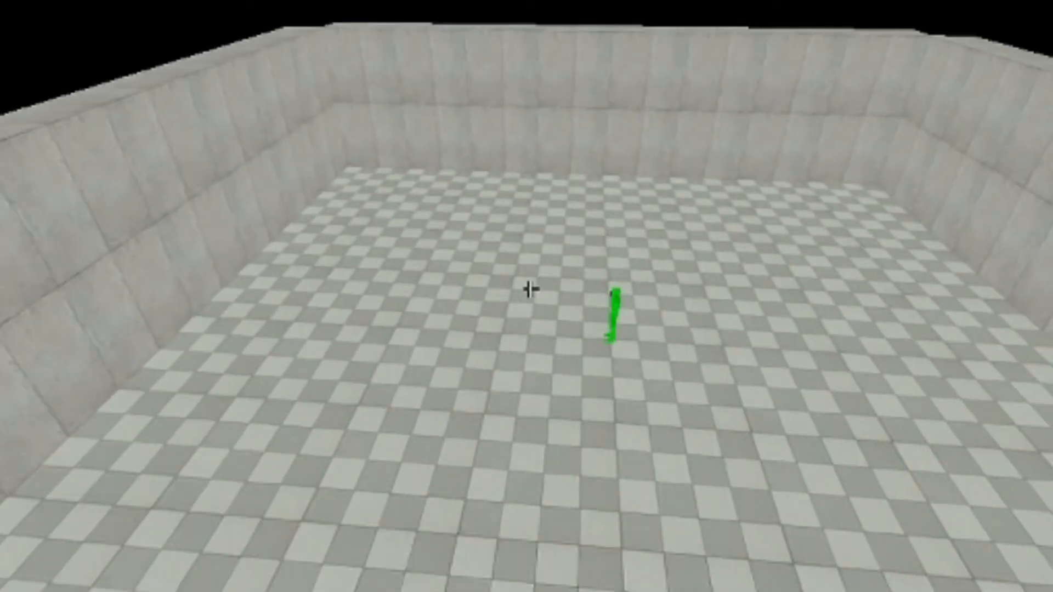
key(a)
key(d)
key(s)
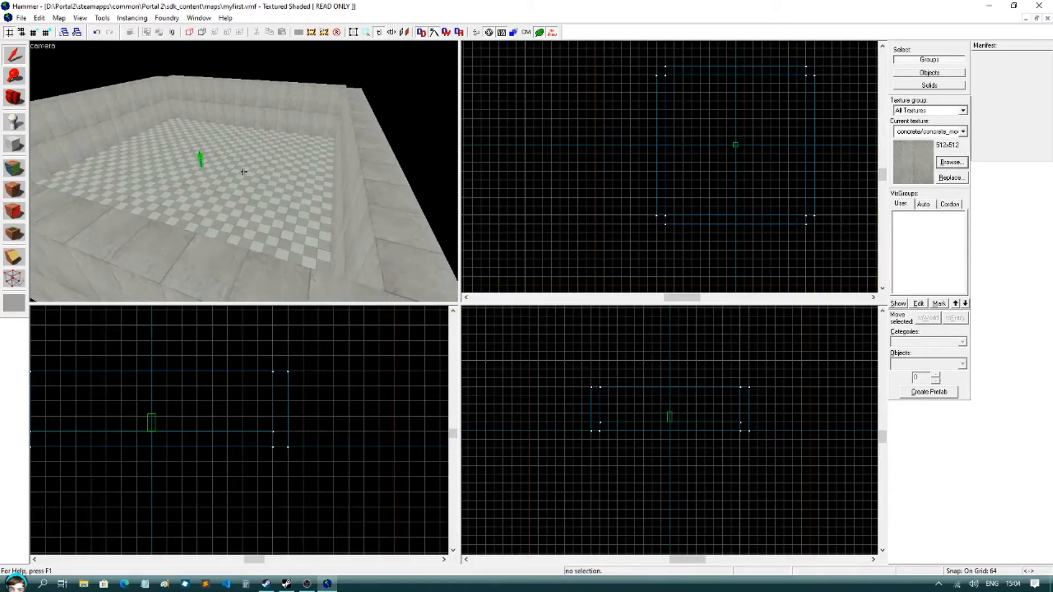
click(244, 172)
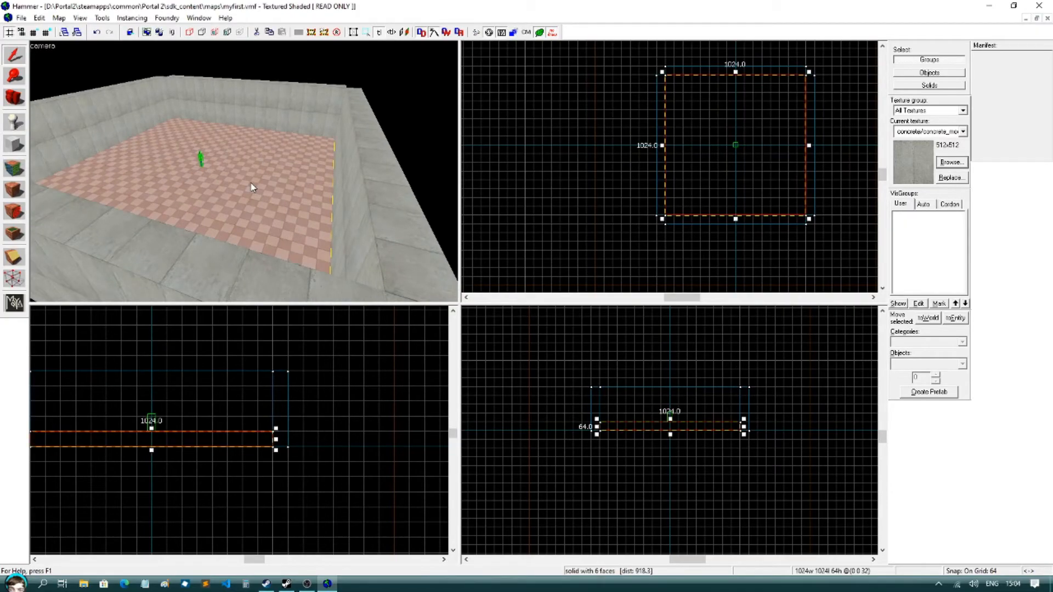
scroll(73, 447, down, 3)
scroll(57, 422, up, 2)
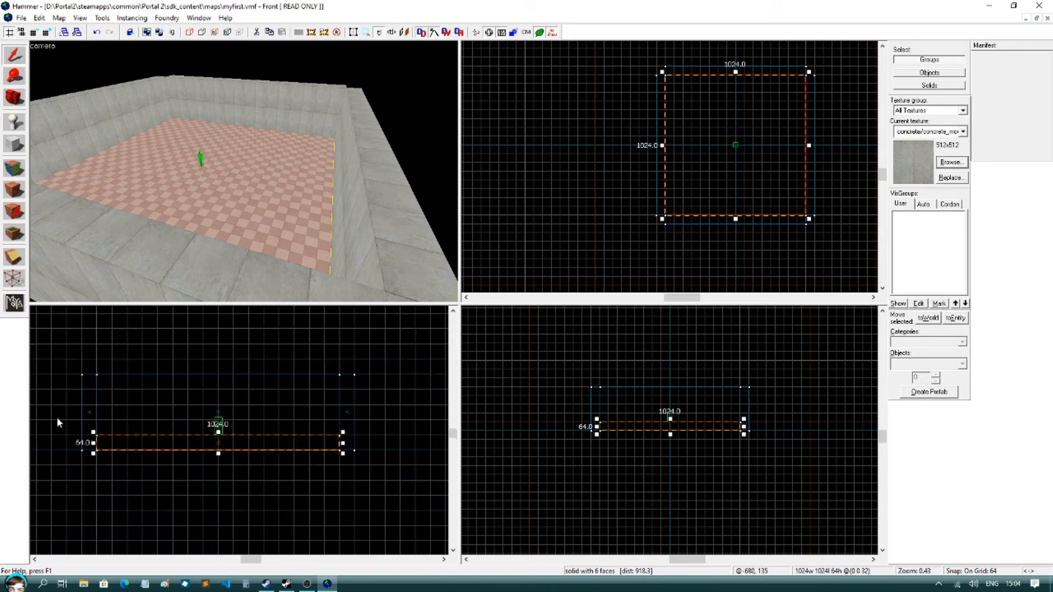
drag(220, 443, 225, 358)
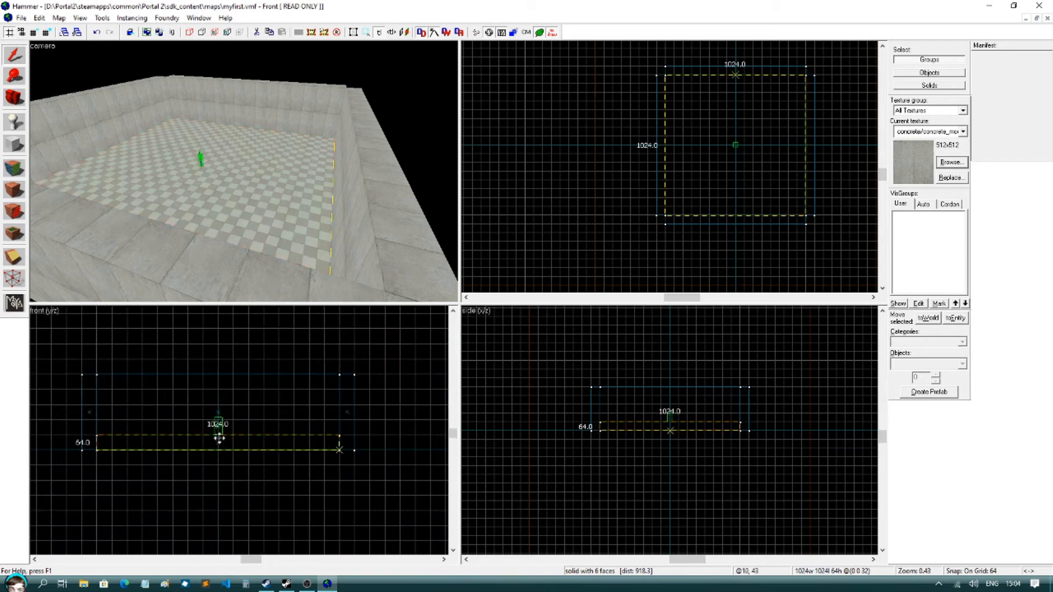
- Inspect the enclosed room from inside in the camera view, checking the walls and the underside of the ceiling
key(z)
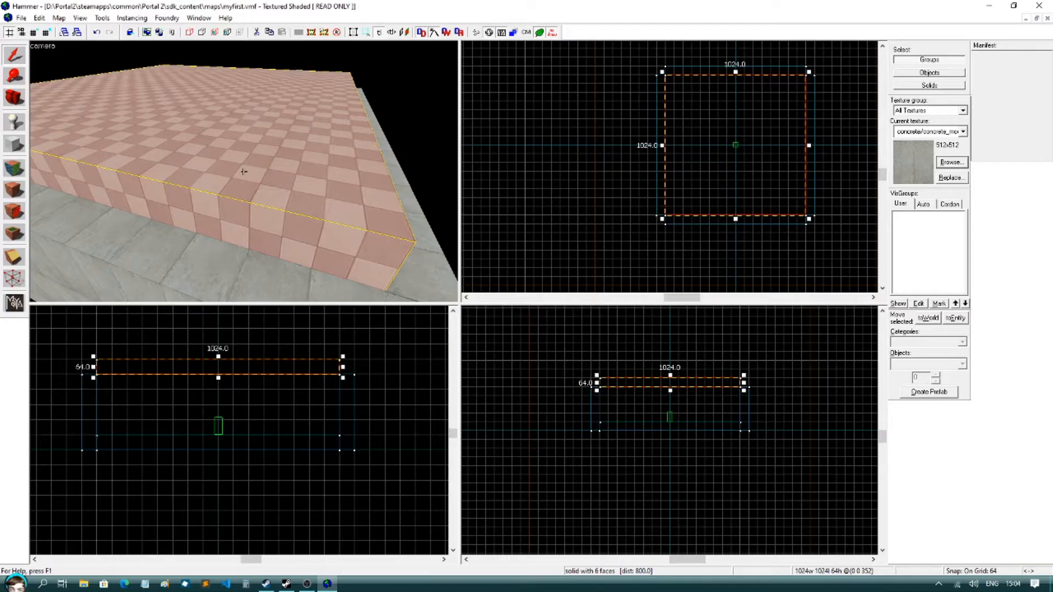
key(w)
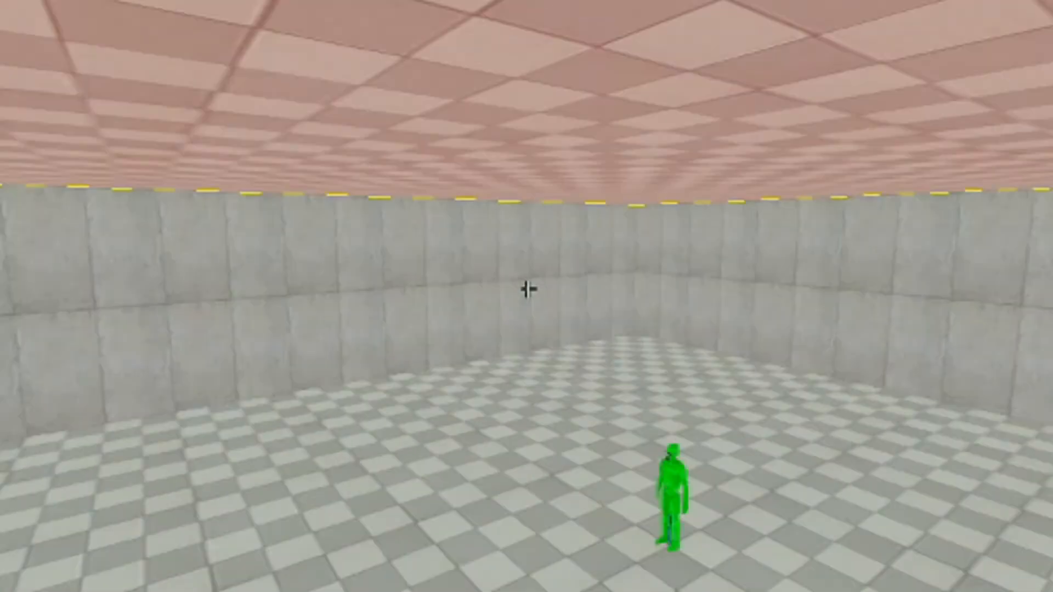
key(w)
key(s)
key(w)
key(s)
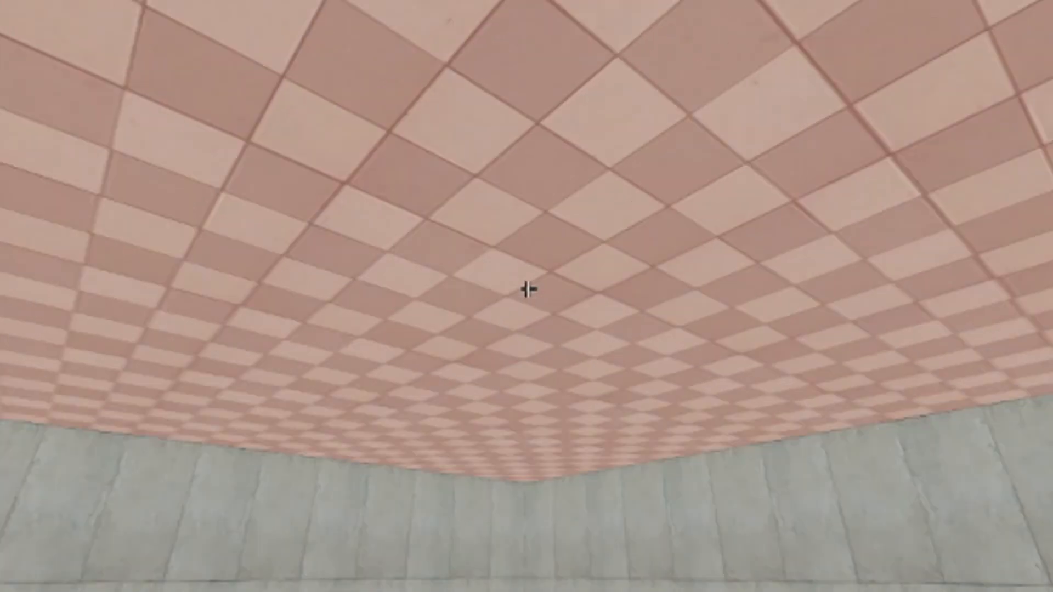
- Apply the concrete/concrete_modular_ceiling001a texture to the ceiling block and deselect it
key(z)
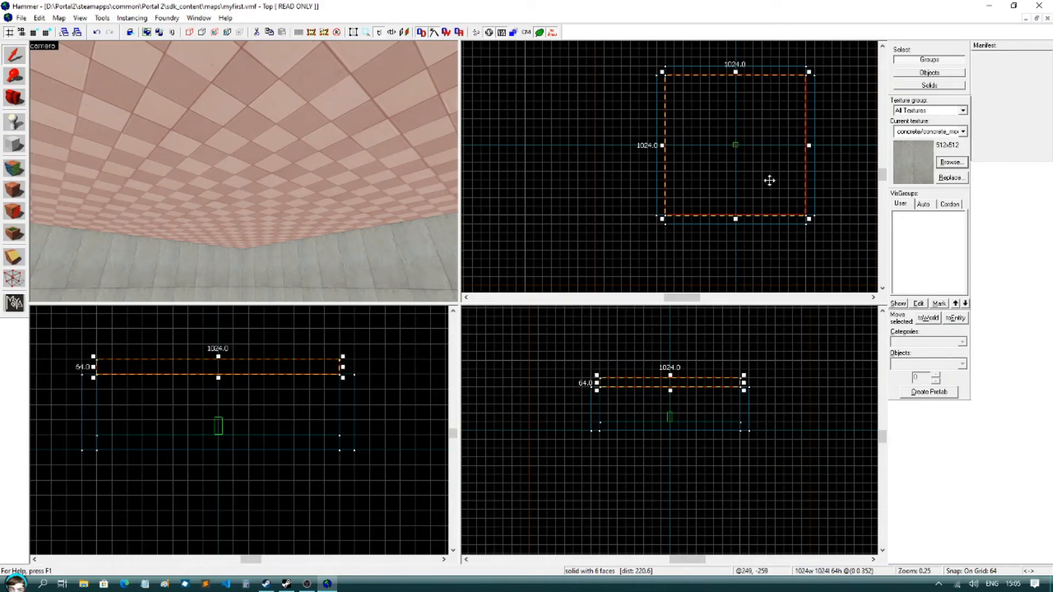
click(952, 163)
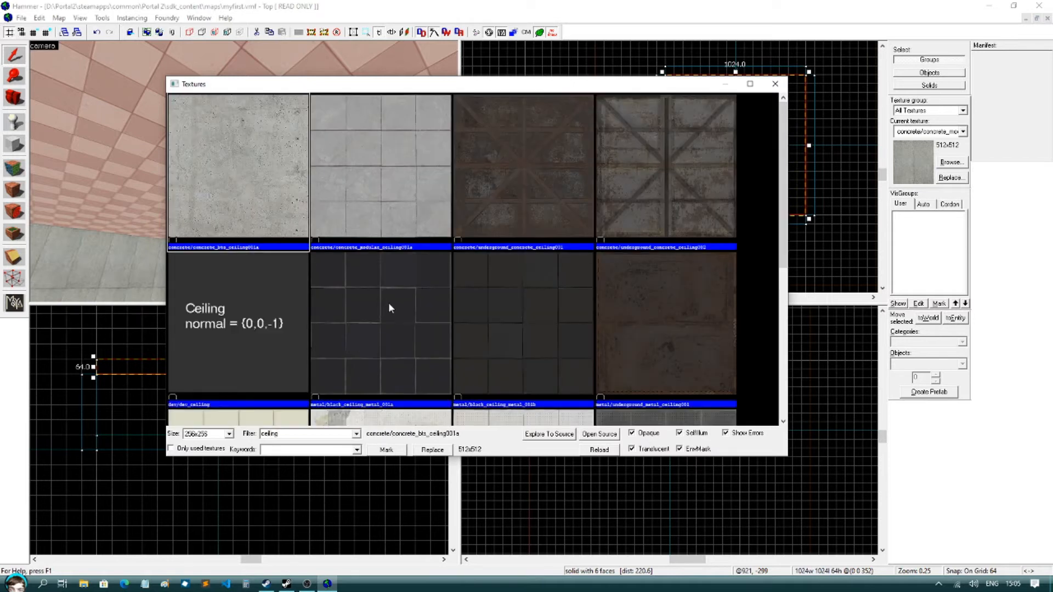
double_click(389, 189)
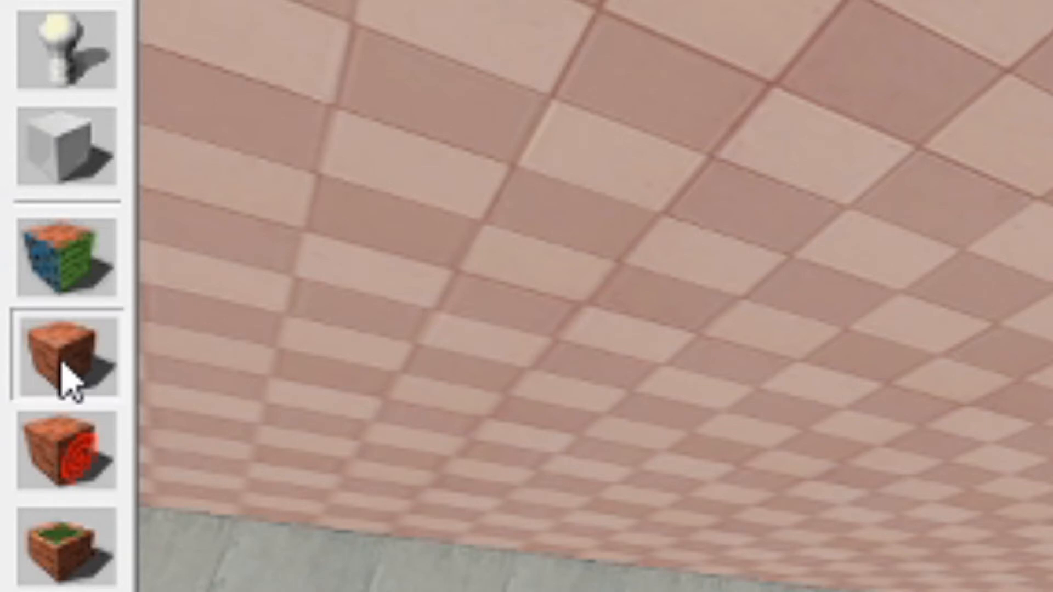
click(14, 190)
key(s)
key(Escape)
key(w)
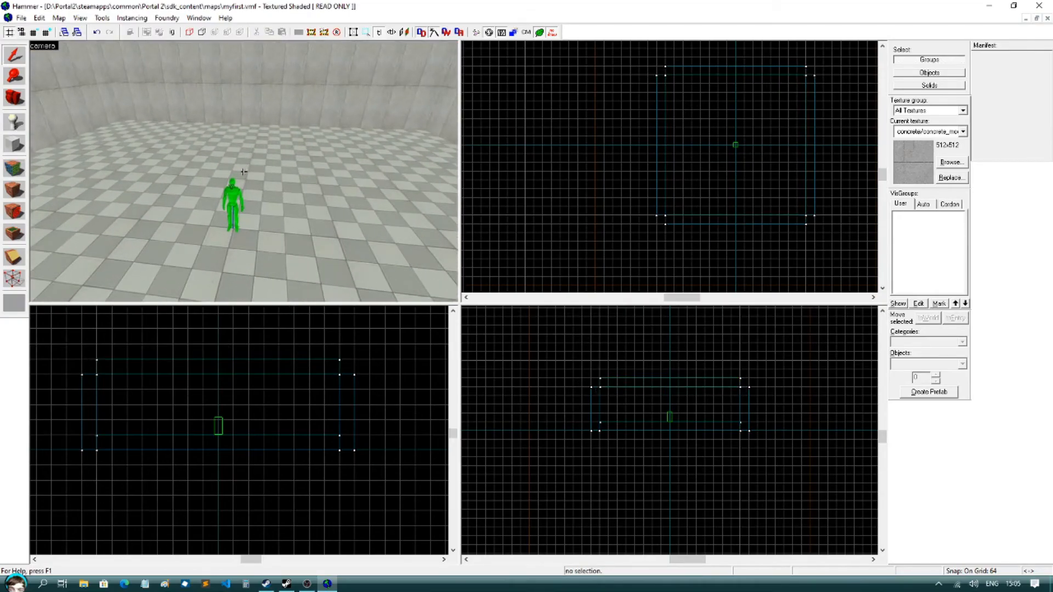
- Compile and run the map with BSP, VIS and RAD all set to Normal
key(F9)
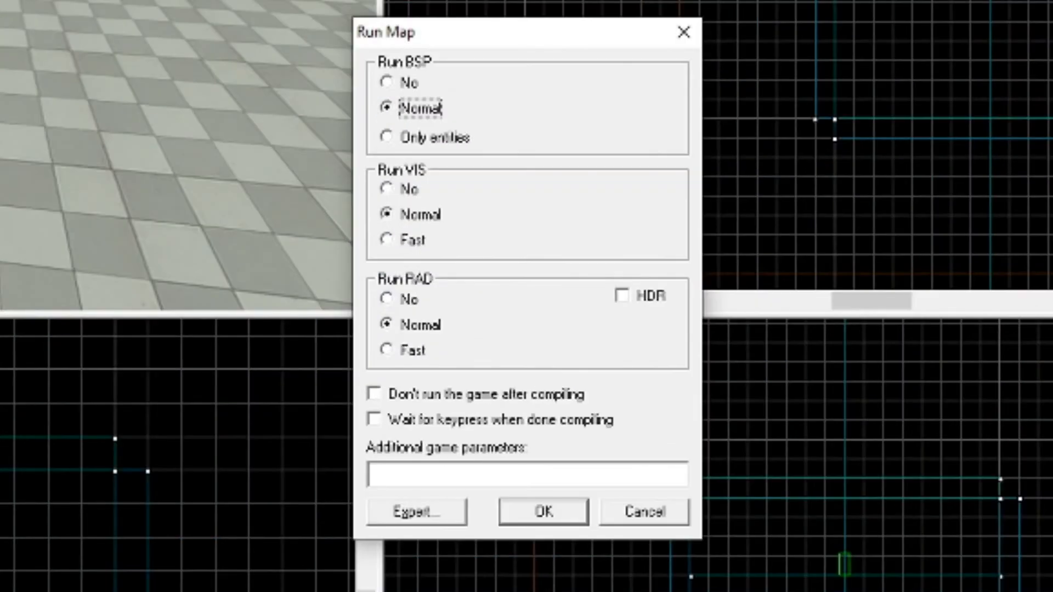
click(536, 518)
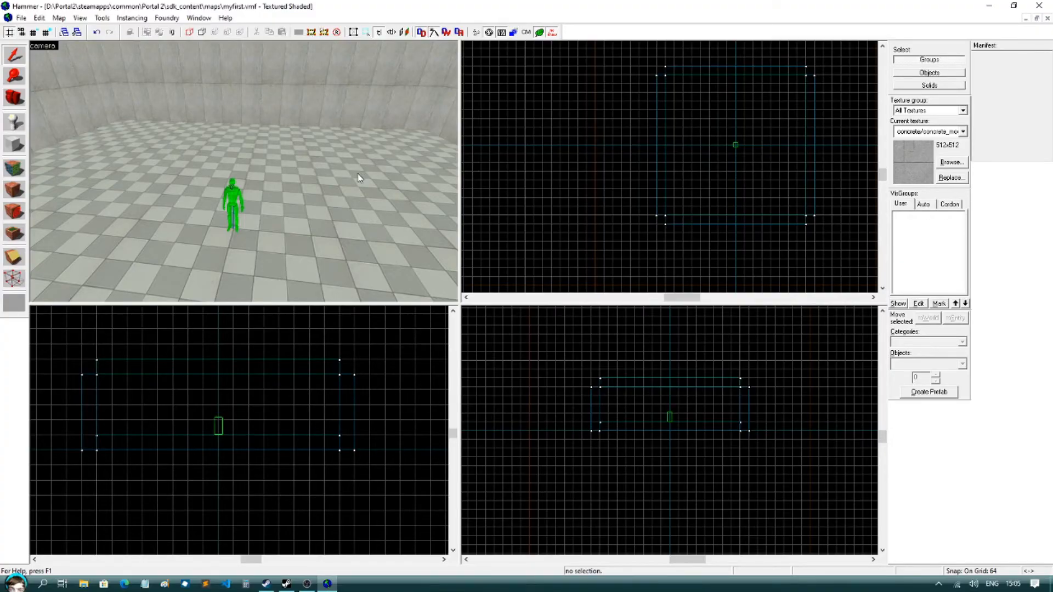
key(w)
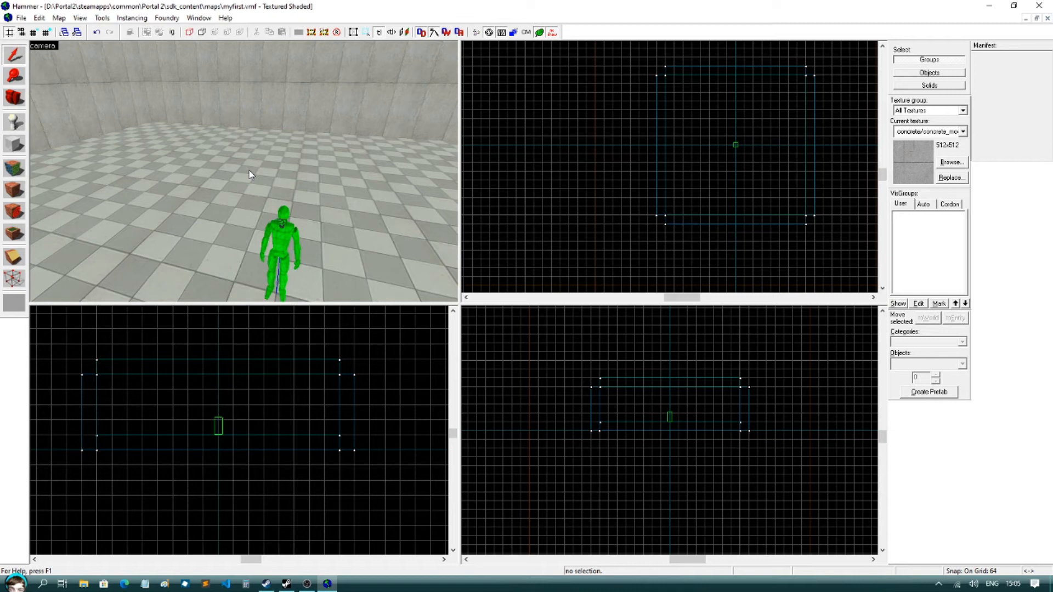
- Compile and launch the map in the expert run mode using the Default configuration with all its commands enabled
key(F9)
drag(505, 176, 486, 151)
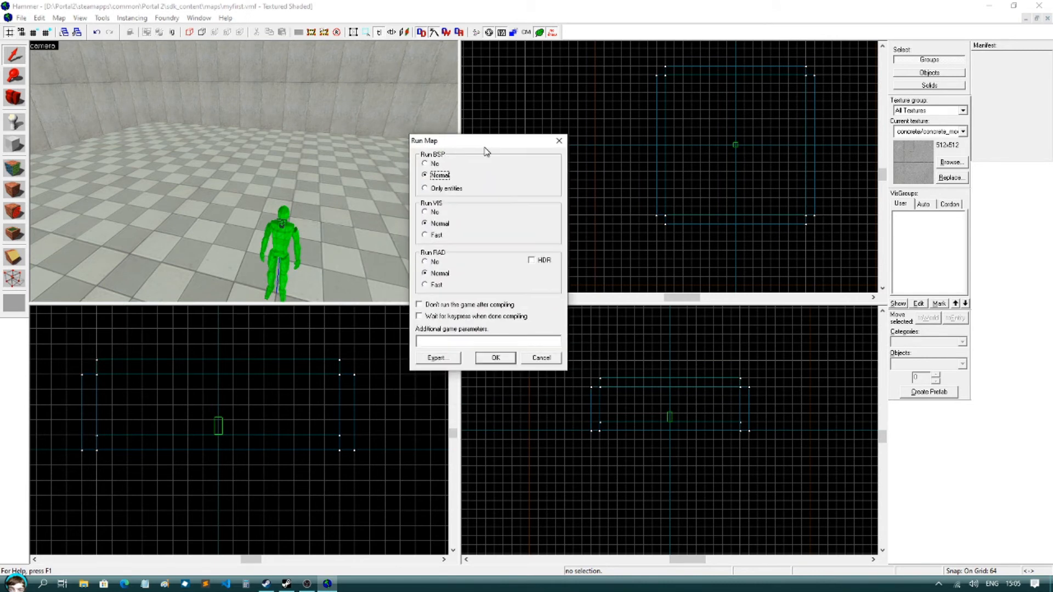
click(432, 360)
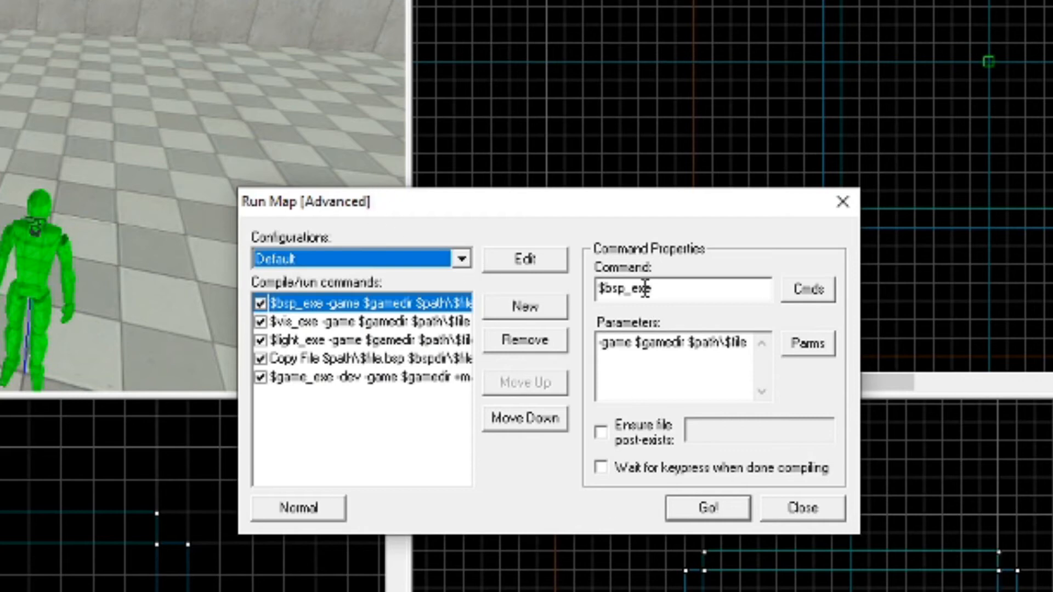
click(698, 511)
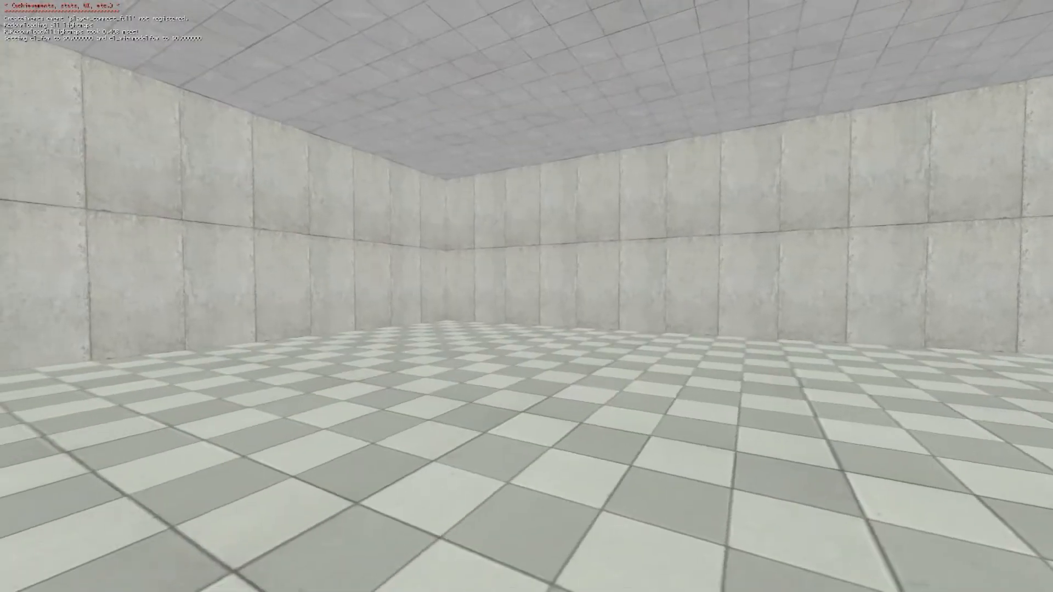
- Walk around the compiled room in Portal 2 to check its walls, floor and ceiling, and quit the game back to Hammer
key(w)
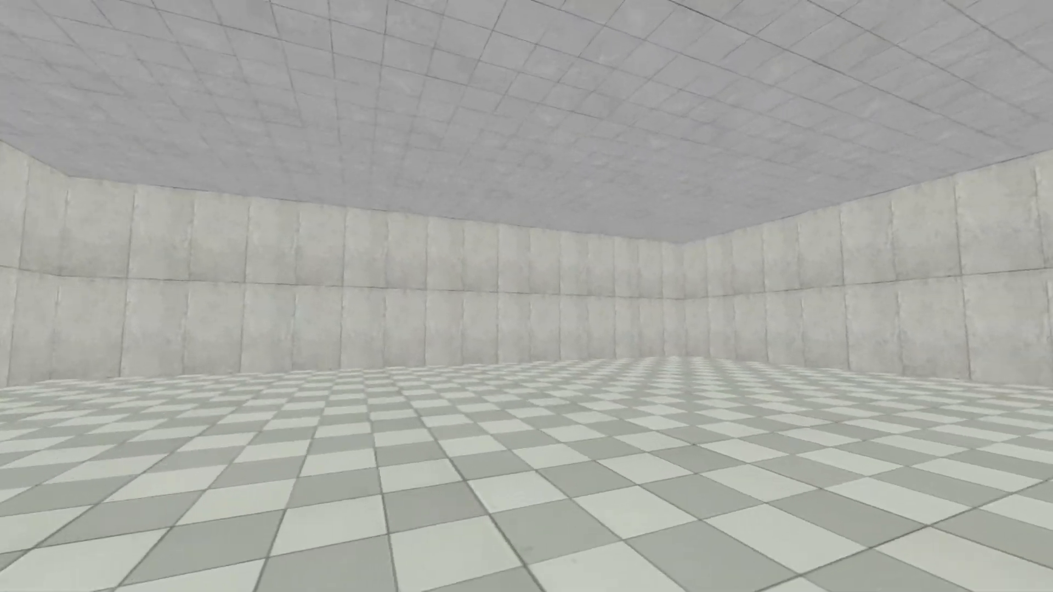
key(Escape)
click(274, 421)
click(150, 523)
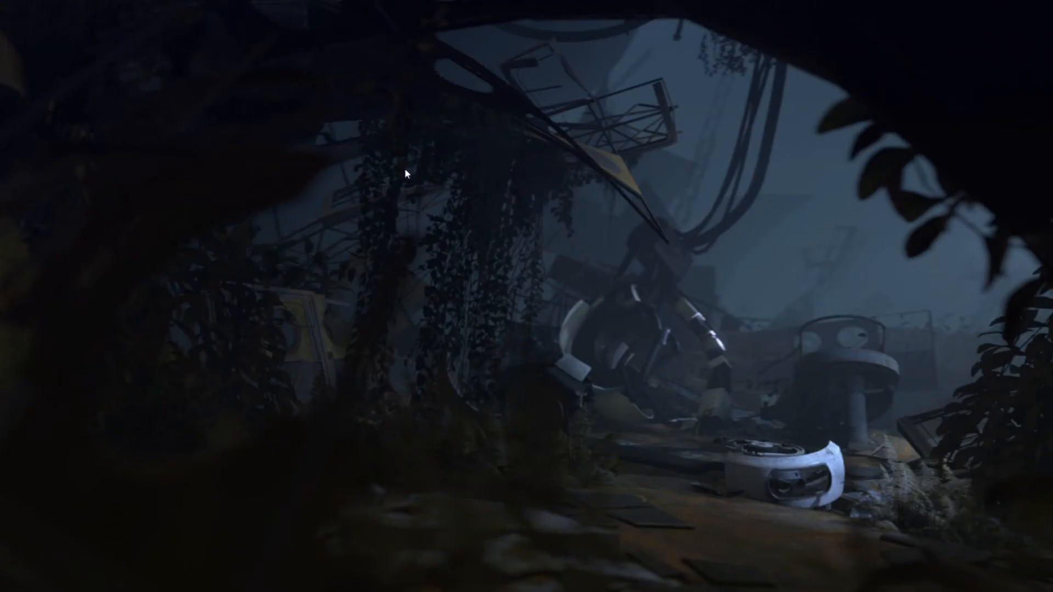
click(173, 432)
click(149, 522)
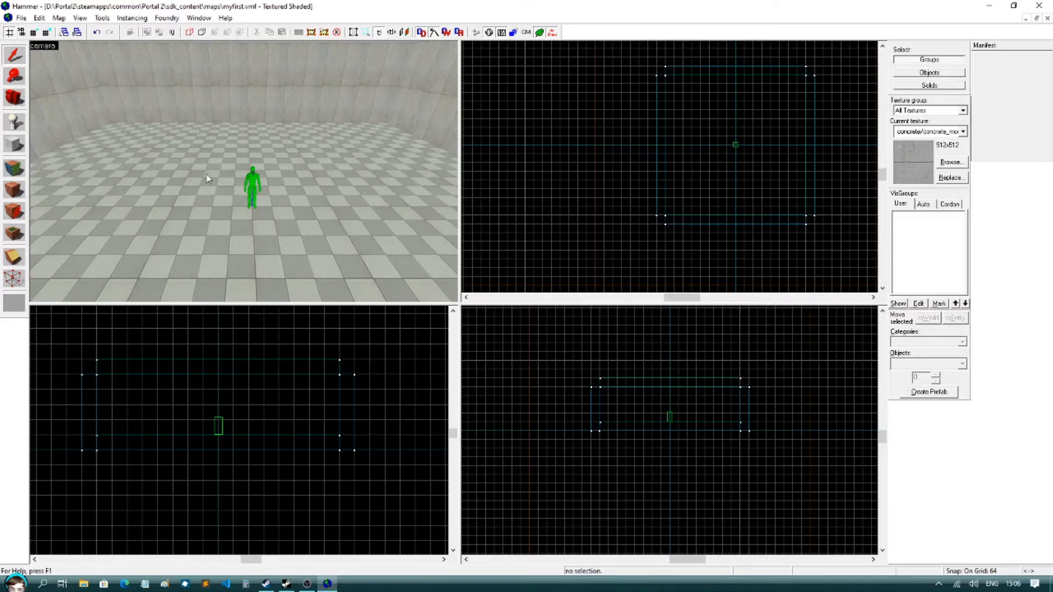
- Place a light entity on the floor a short distance from the player start in the camera view
click(14, 121)
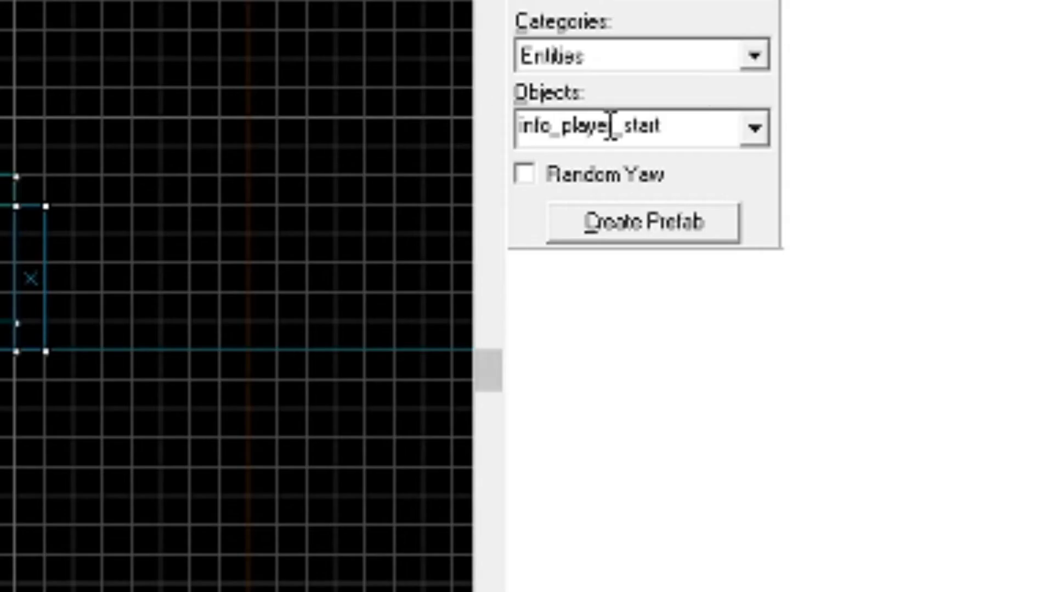
click(765, 137)
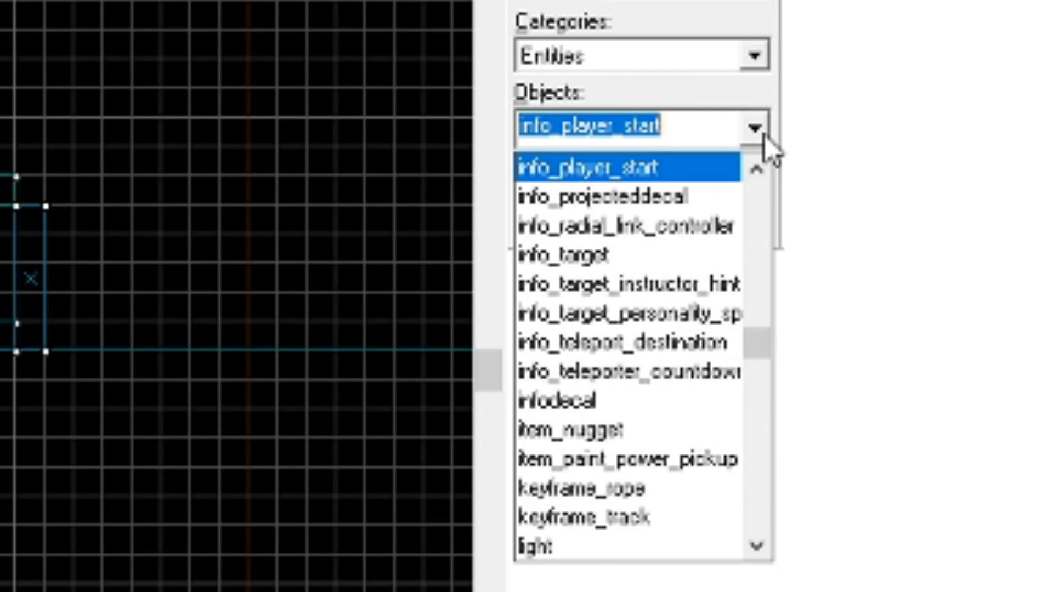
text(light)
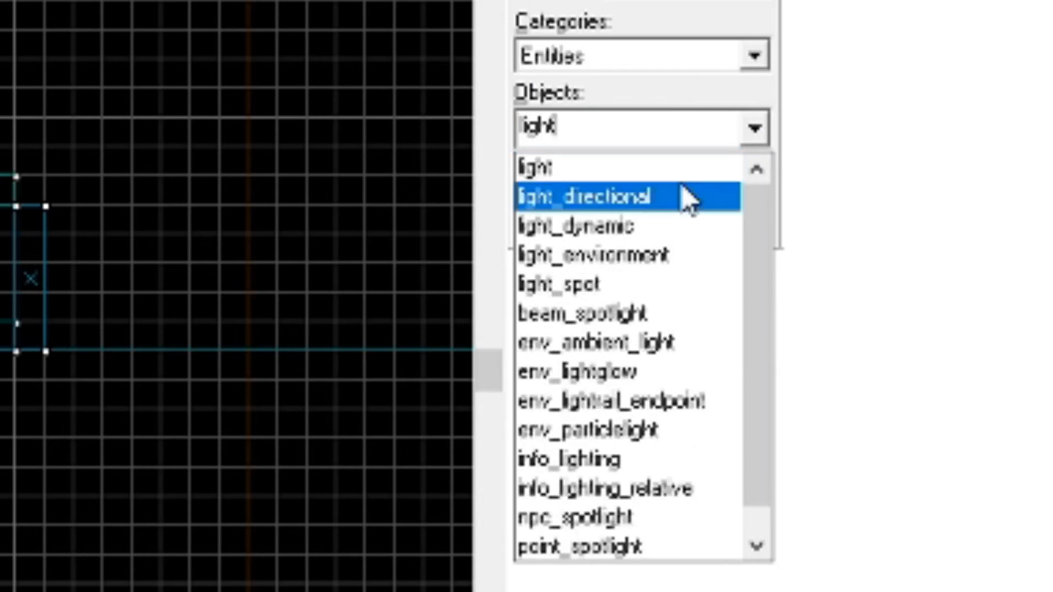
click(663, 164)
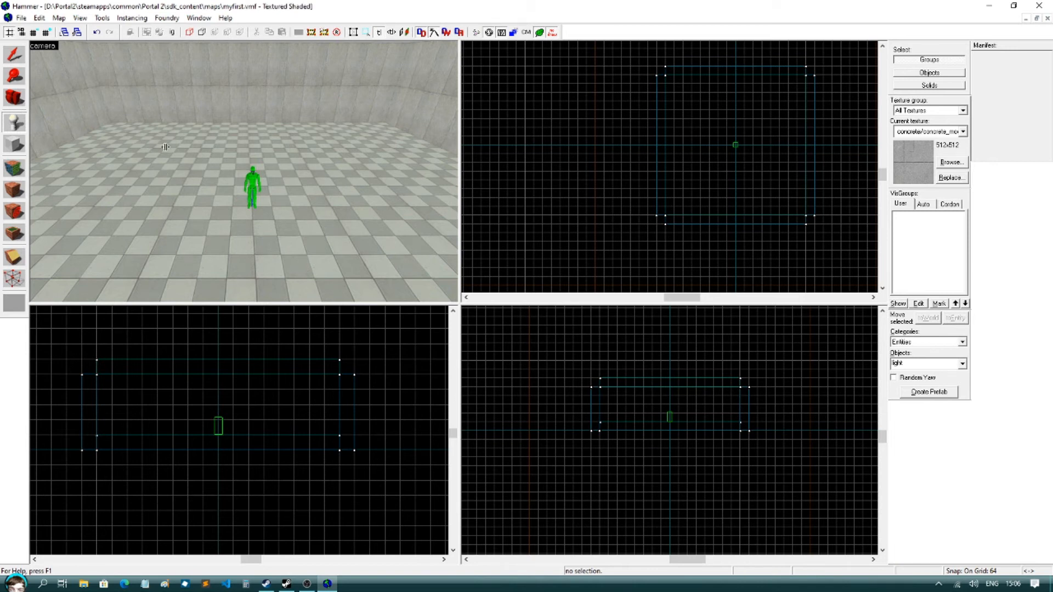
click(171, 149)
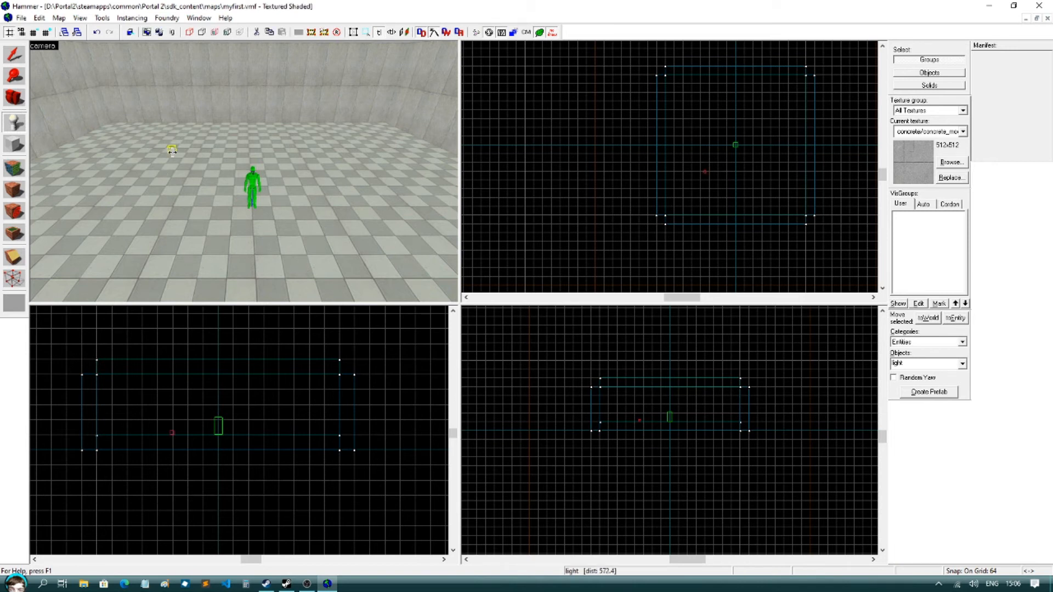
key(z)
key(w)
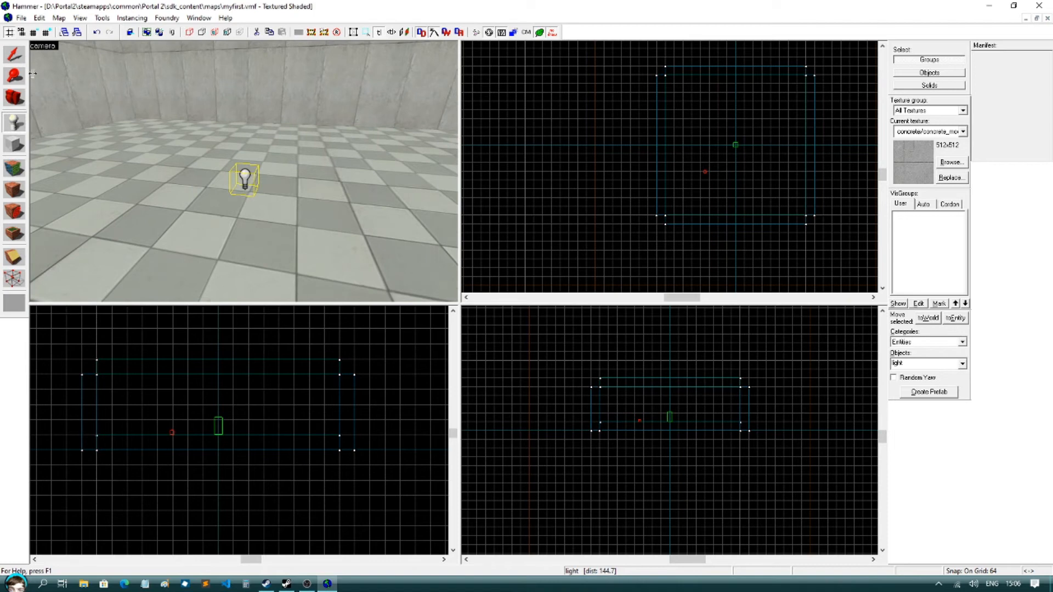
- Move the light to the centre of the room directly above the player start, at a height of 192 units
click(14, 53)
scroll(183, 445, up, 2)
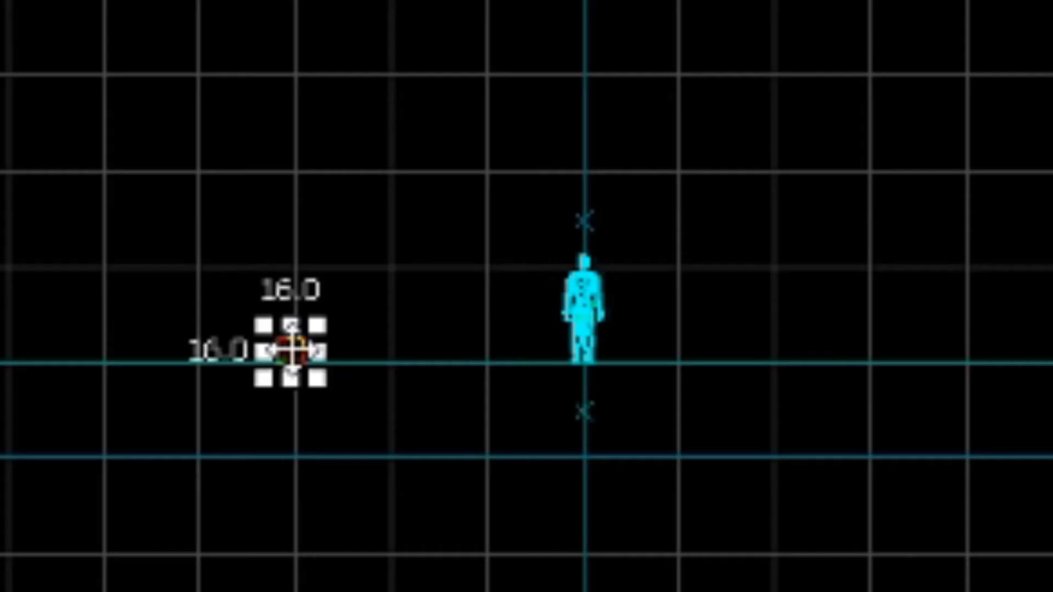
drag(290, 349, 584, 170)
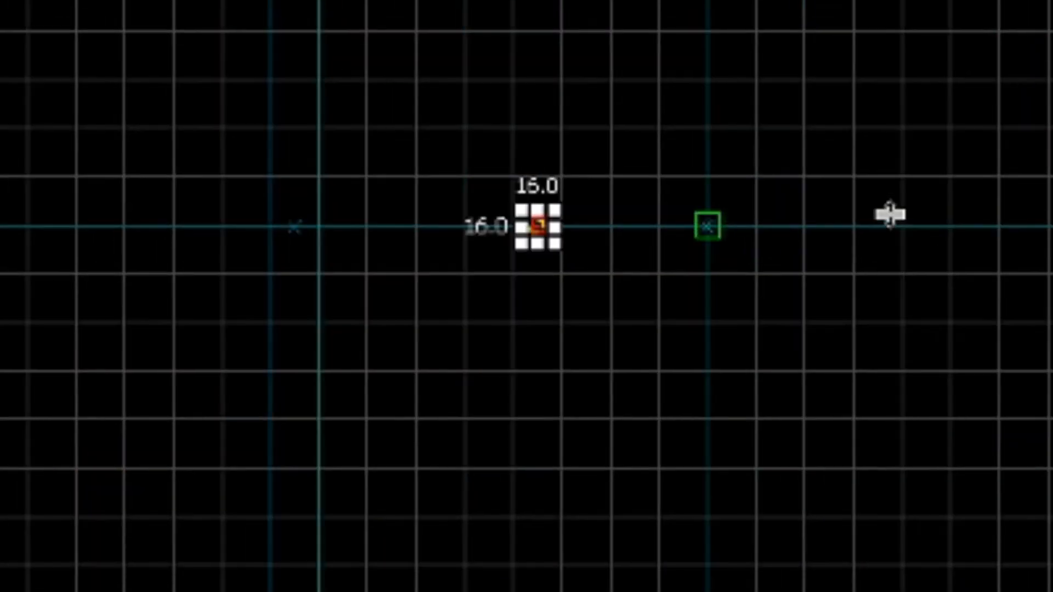
drag(540, 241, 710, 244)
key(z)
key(w)
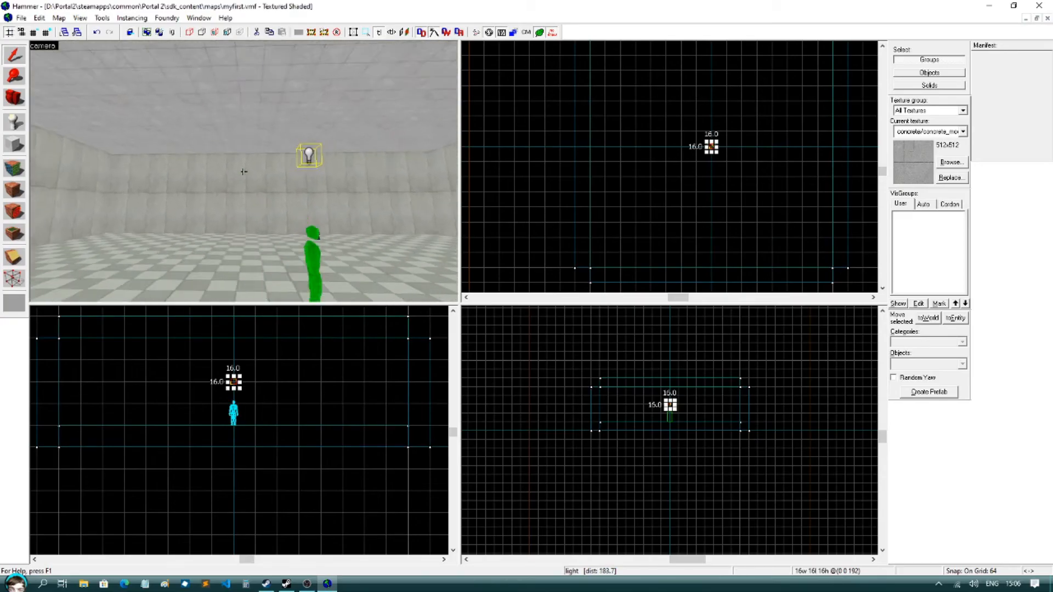
key(s)
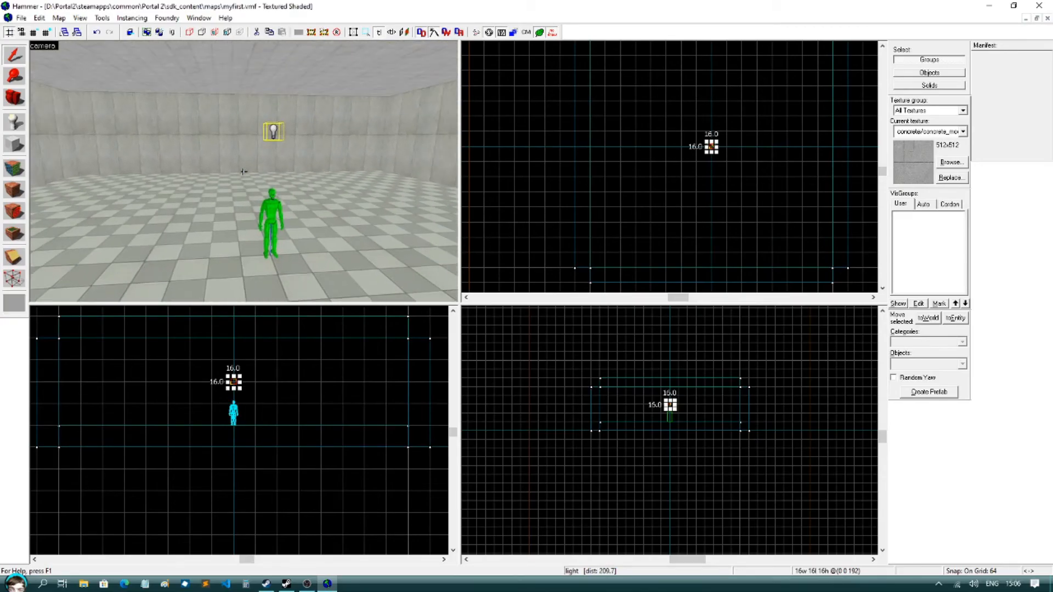
click(276, 207)
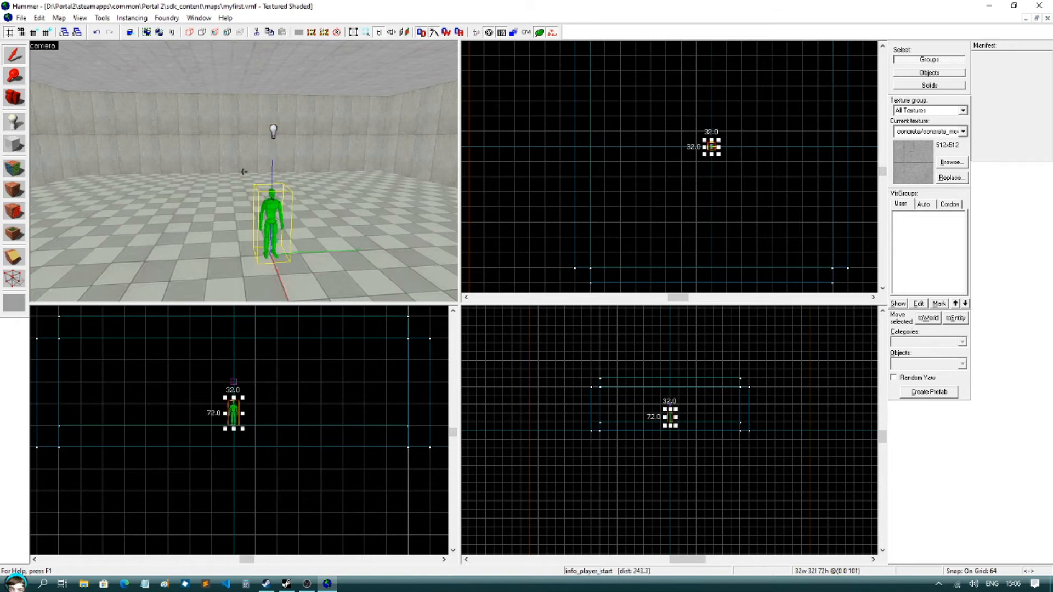
key(w)
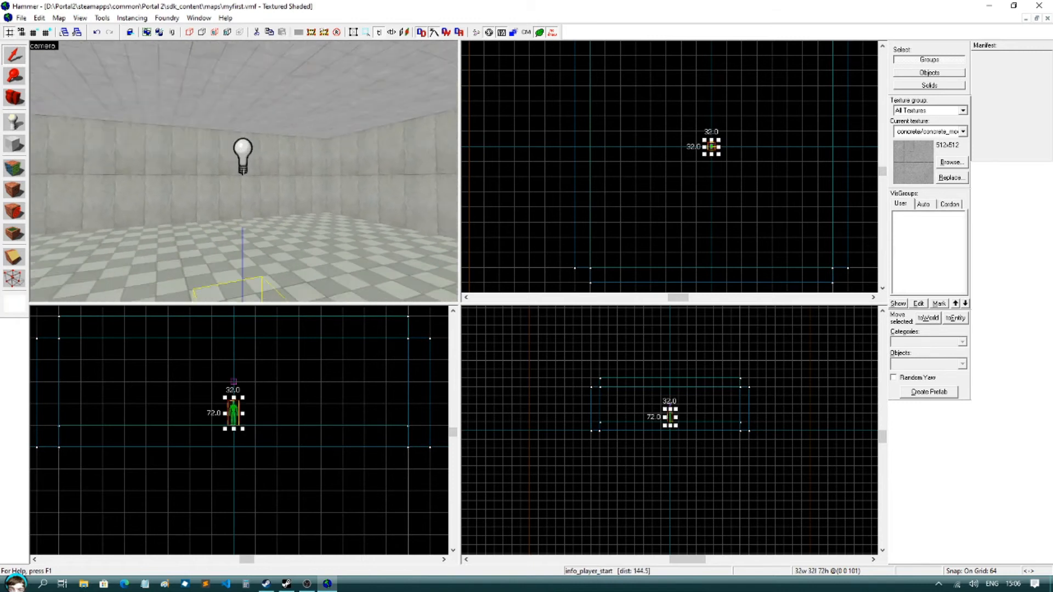
key(s)
key(w)
key(z)
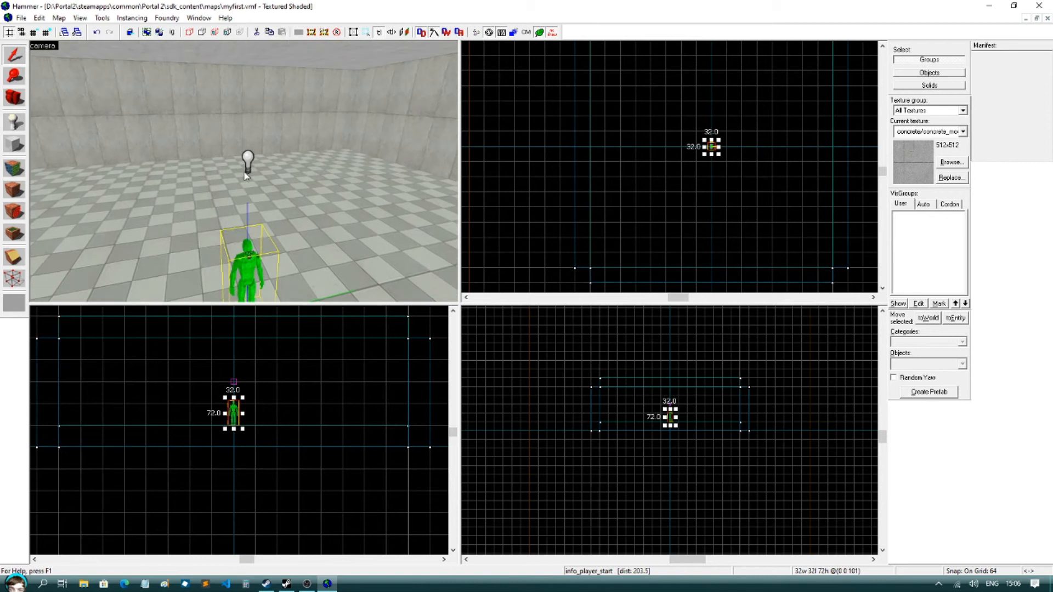
- Open the properties of the light above the player start and bring up its Brightness value for editing
click(247, 166)
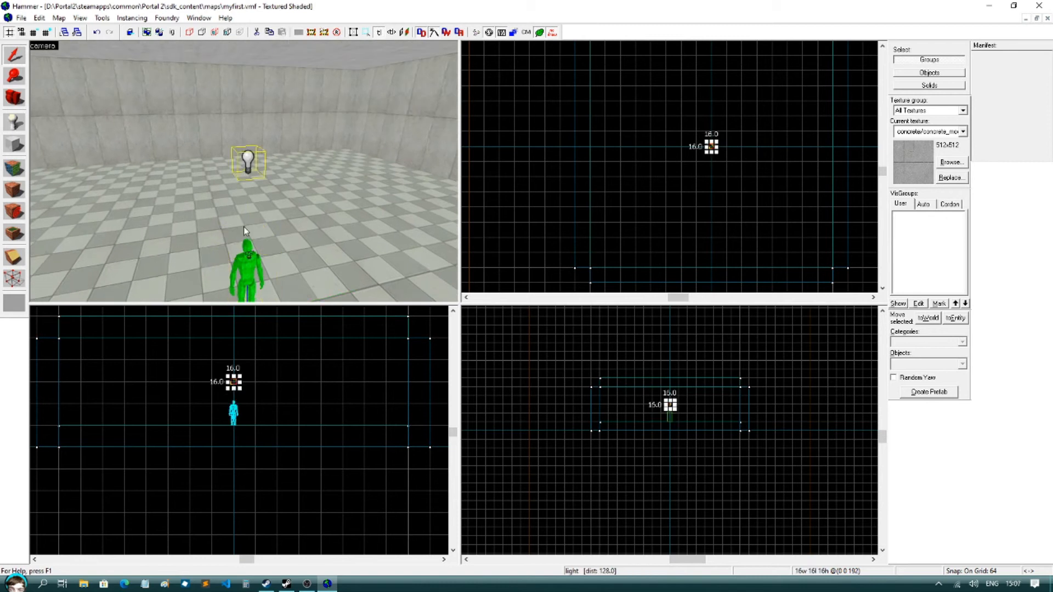
double_click(249, 163)
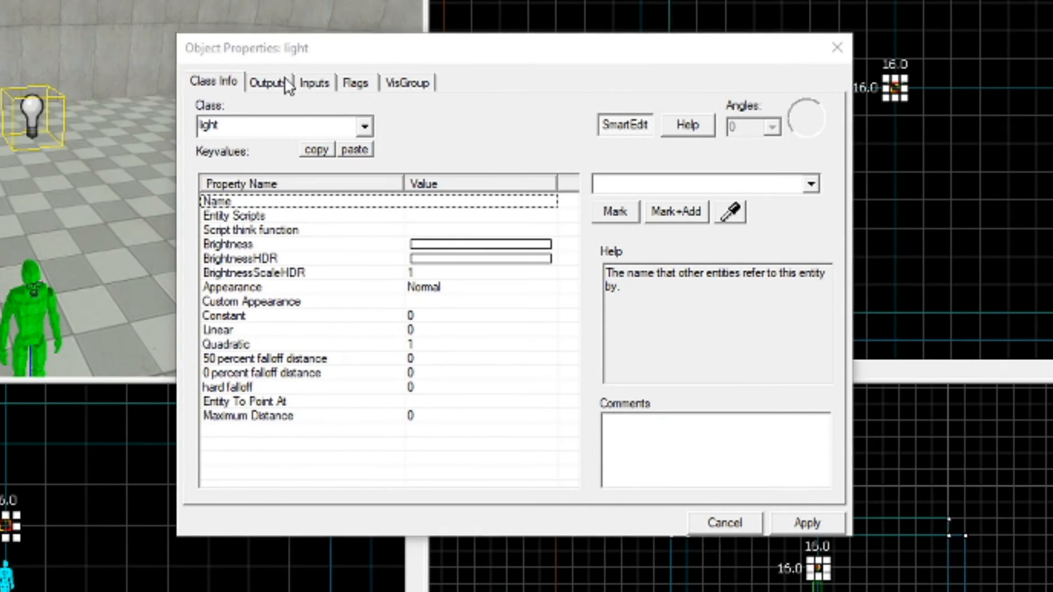
click(247, 244)
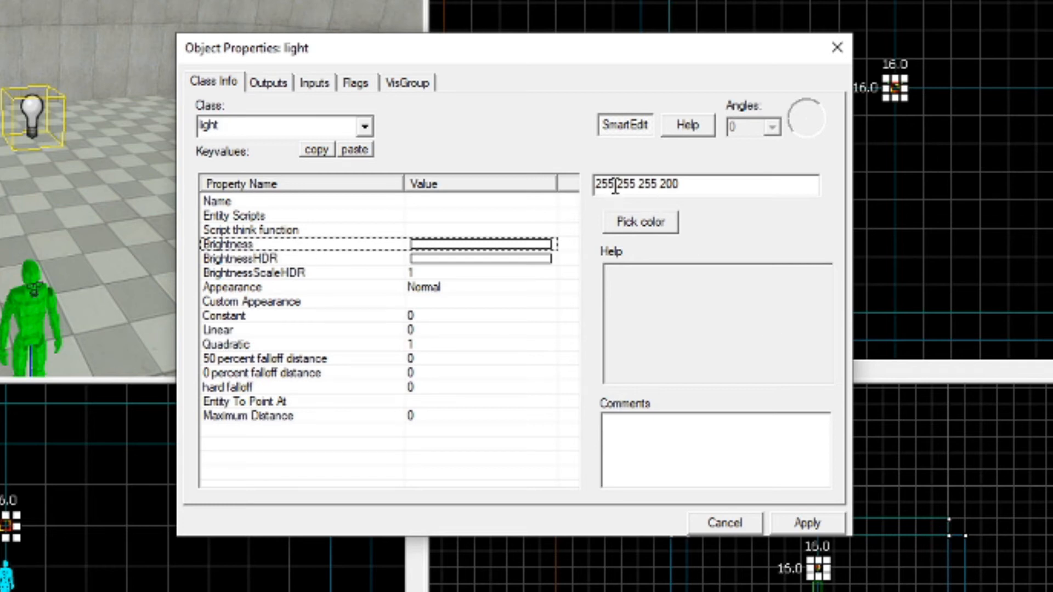
drag(596, 185, 693, 188)
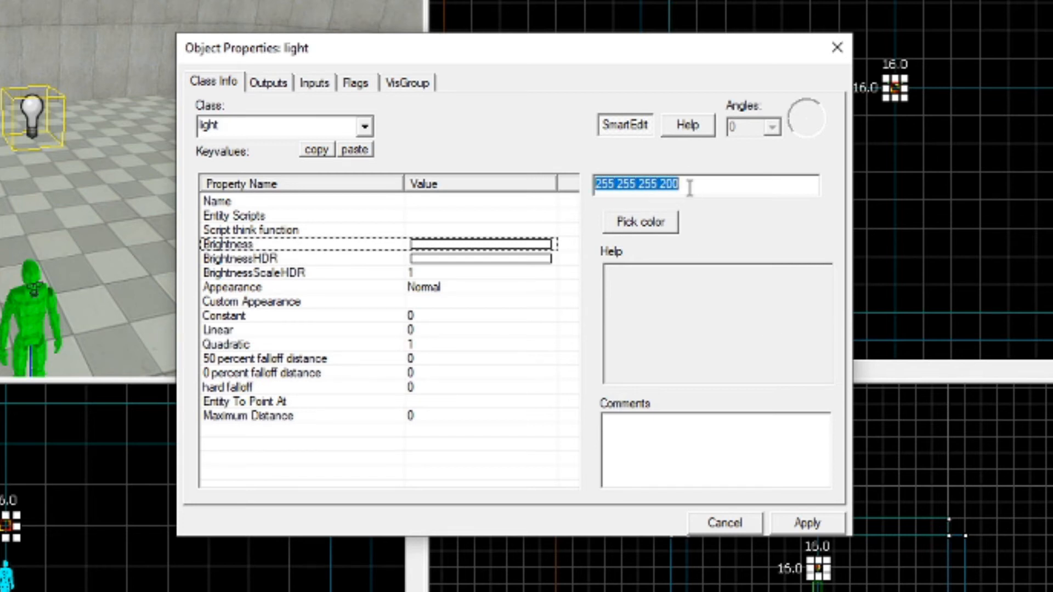
click(690, 188)
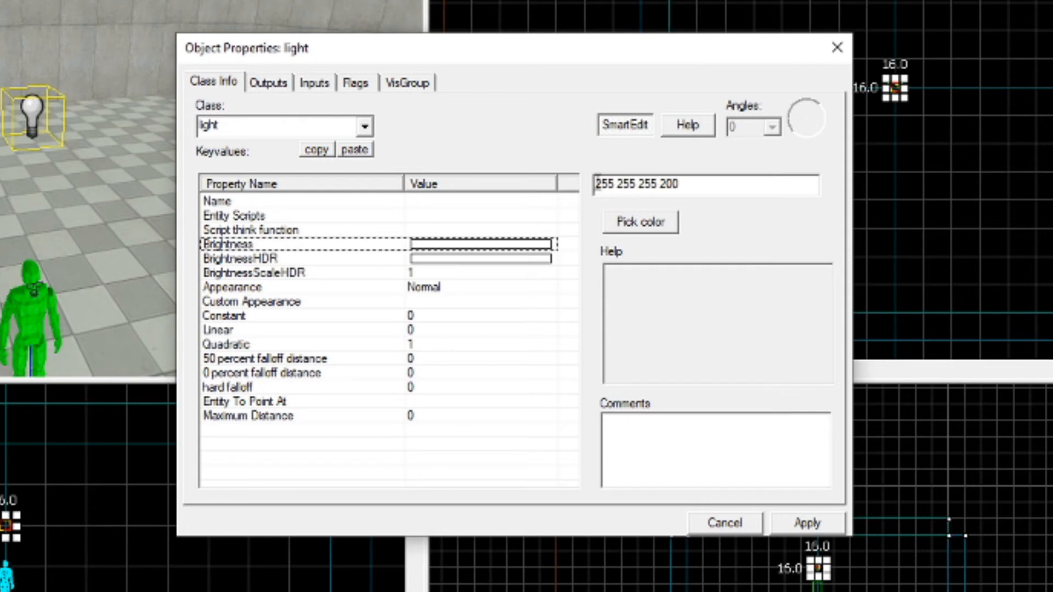
- Set the light's Brightness colour to the light blue basic colour, 128 128 255, and examine the colour and intensity numbers
click(630, 220)
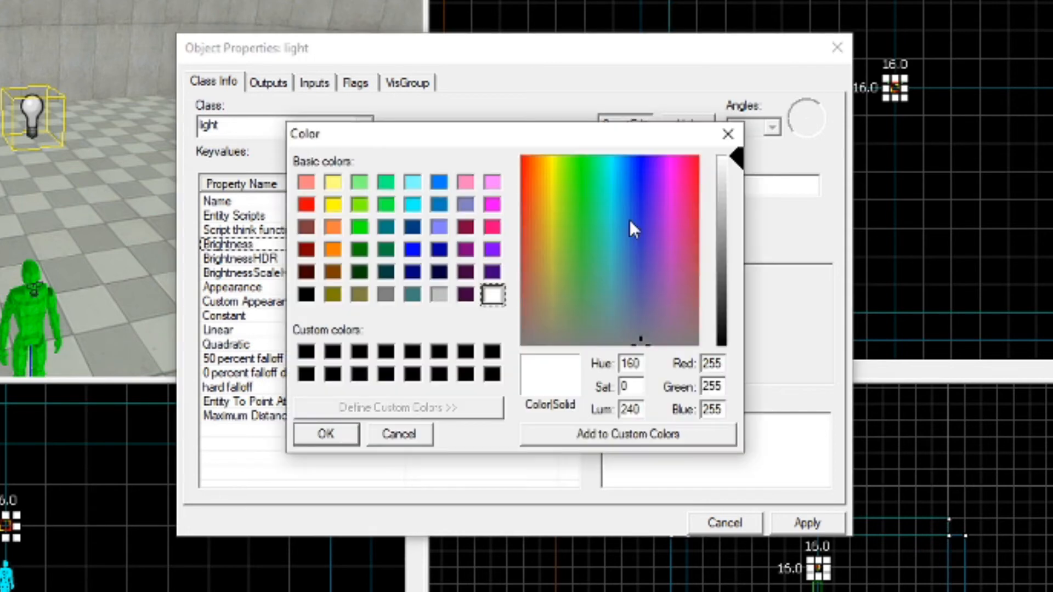
click(438, 226)
click(325, 434)
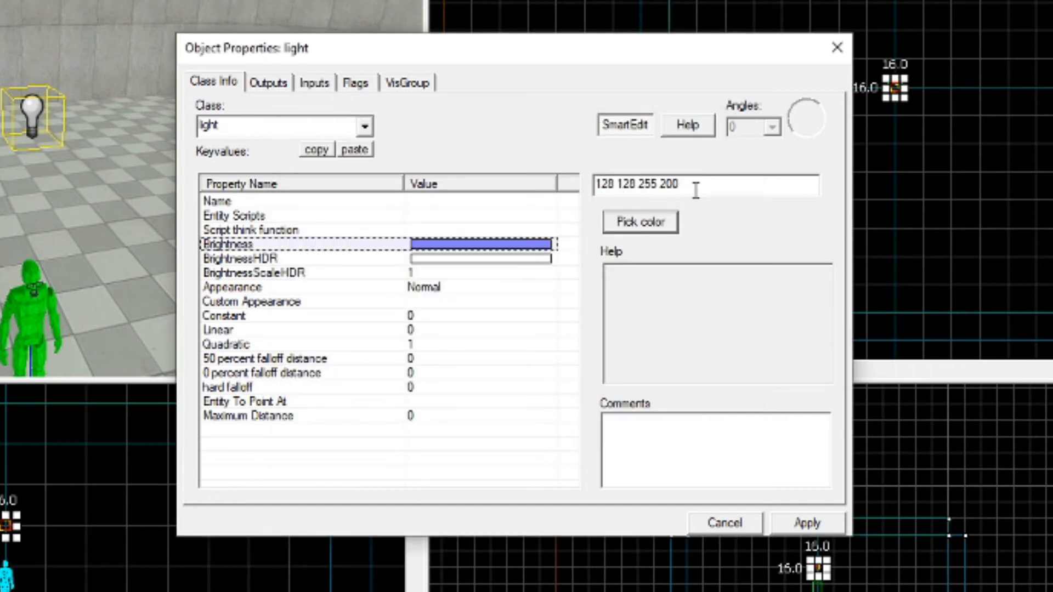
drag(617, 185, 603, 187)
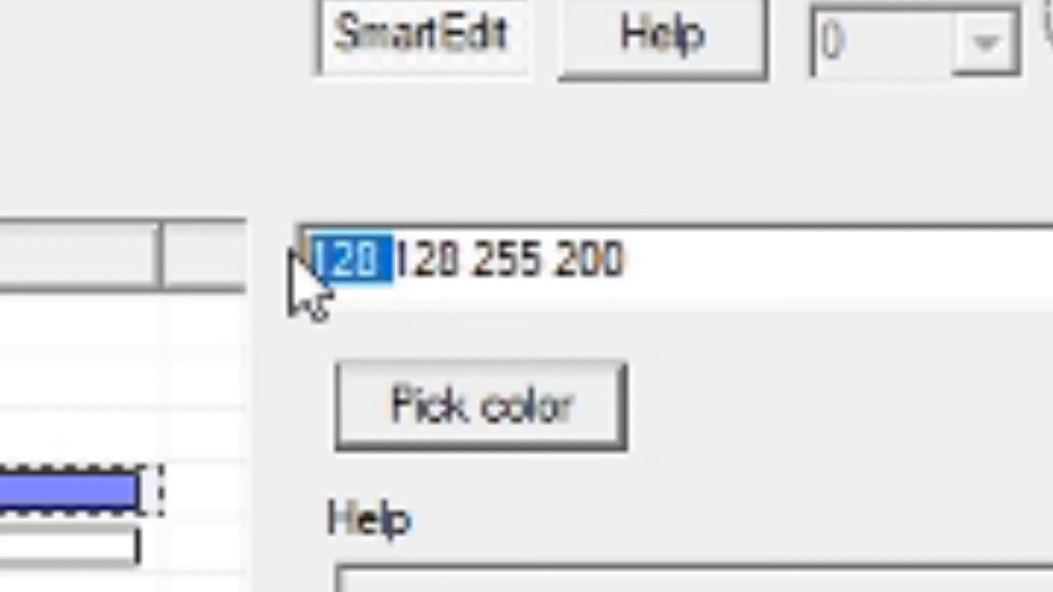
click(310, 260)
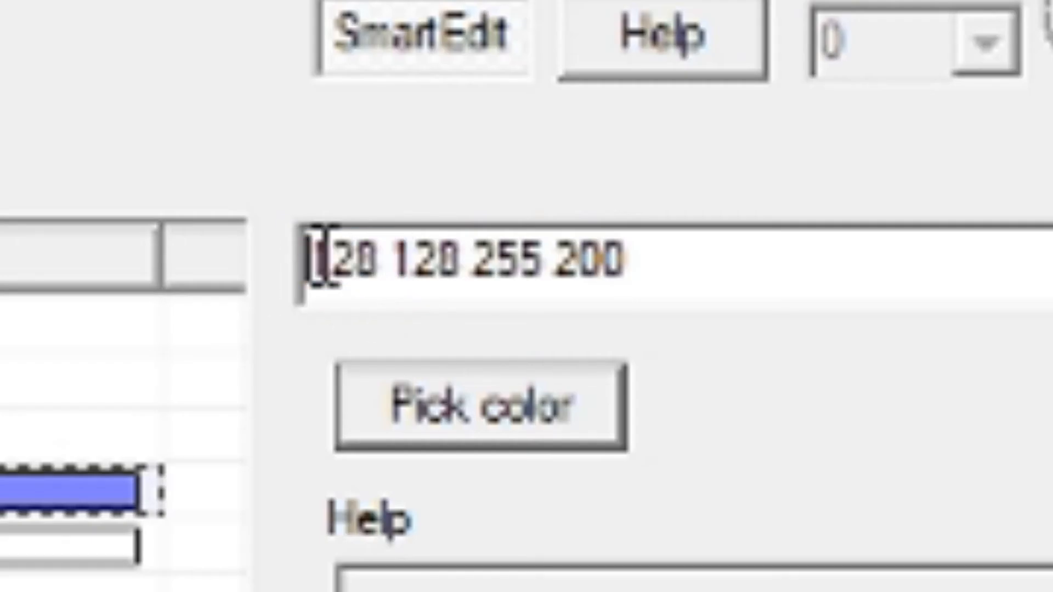
drag(393, 263, 625, 284)
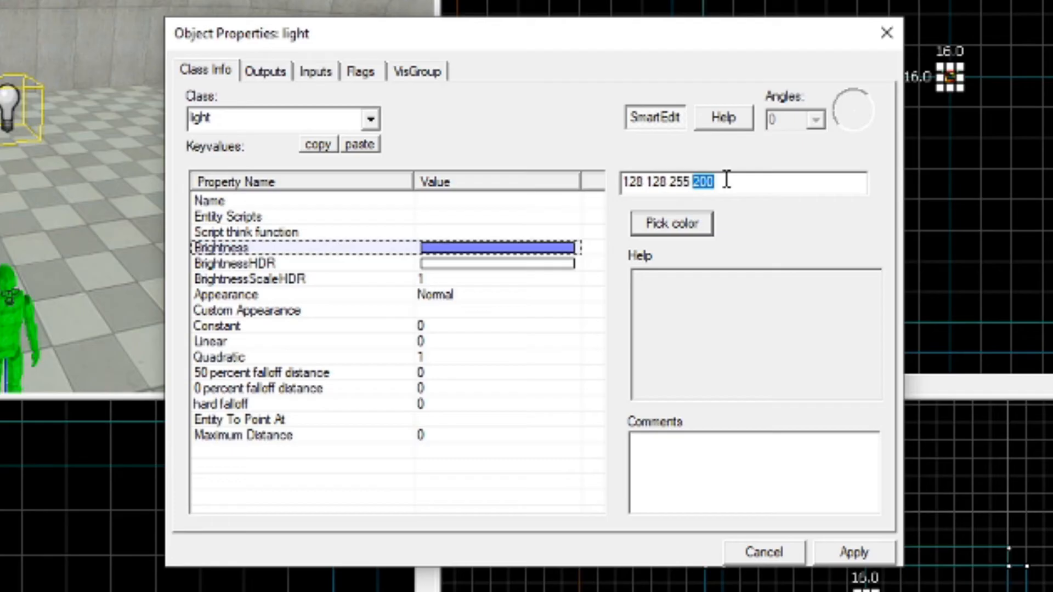
- Change the light's Brightness colour to pure red, 255 0 0, and examine the resulting colour numbers
click(671, 274)
click(684, 229)
click(307, 204)
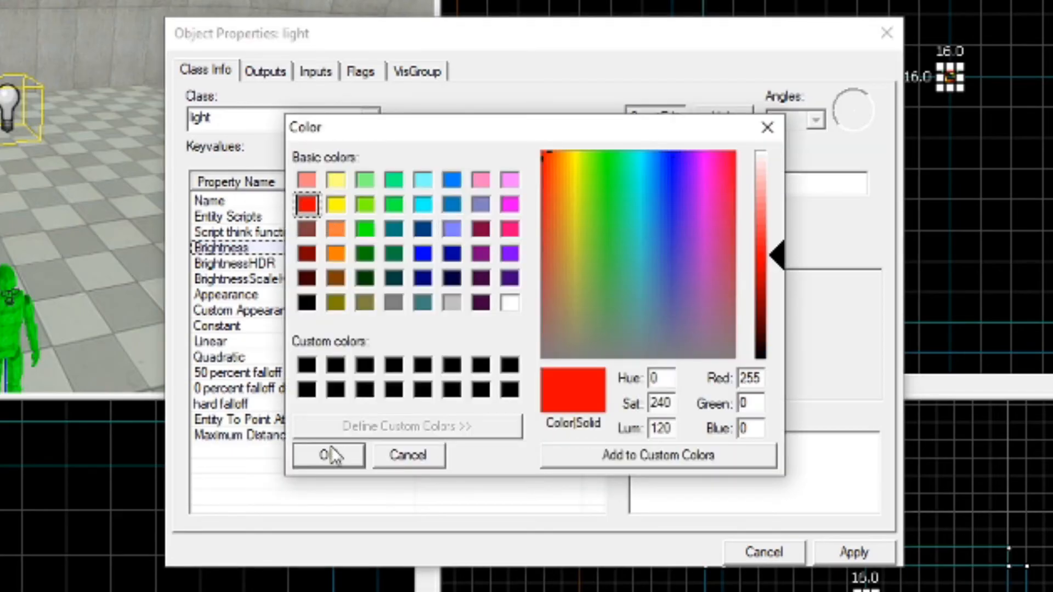
click(327, 453)
drag(645, 182, 620, 184)
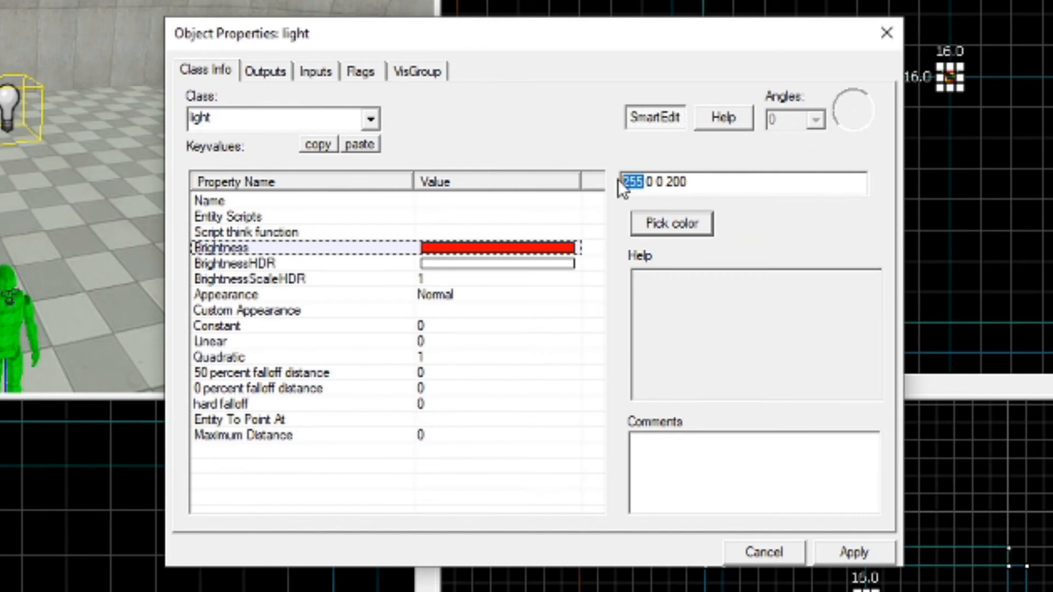
double_click(650, 182)
- Change the light's Brightness colour to pure blue, 0 0 255, and examine the resulting colour numbers
click(670, 222)
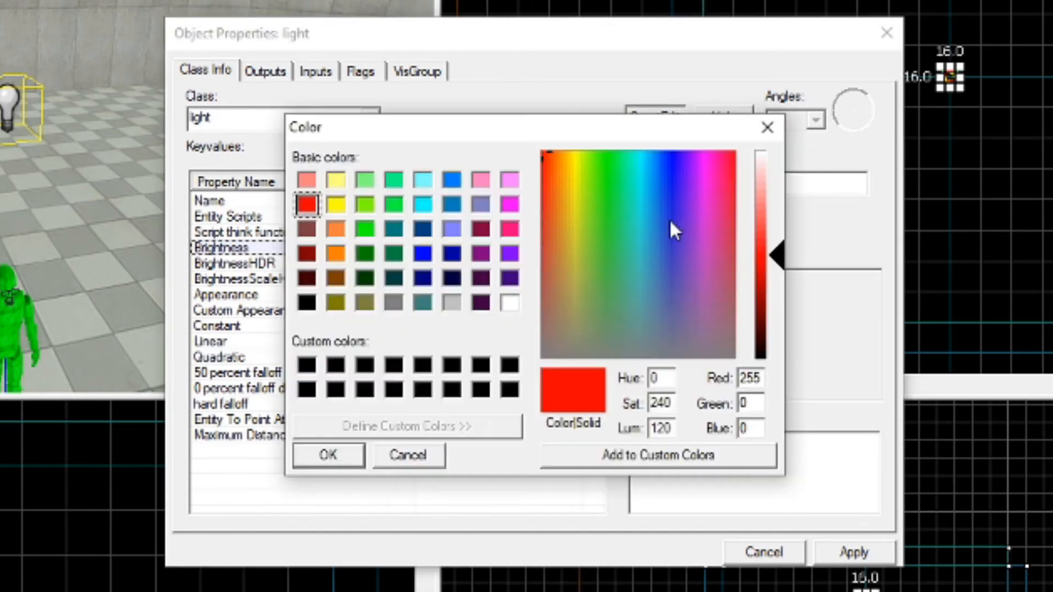
click(424, 255)
click(332, 457)
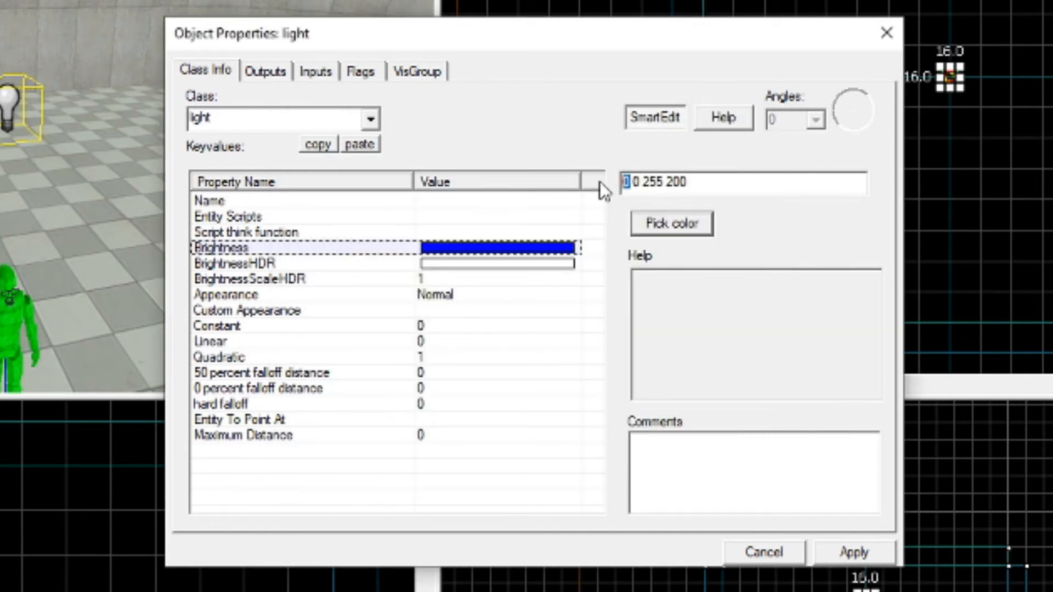
drag(639, 185, 630, 183)
- Set the light's Brightness to white with an intensity of 350, apply it and close the properties
click(671, 223)
click(508, 304)
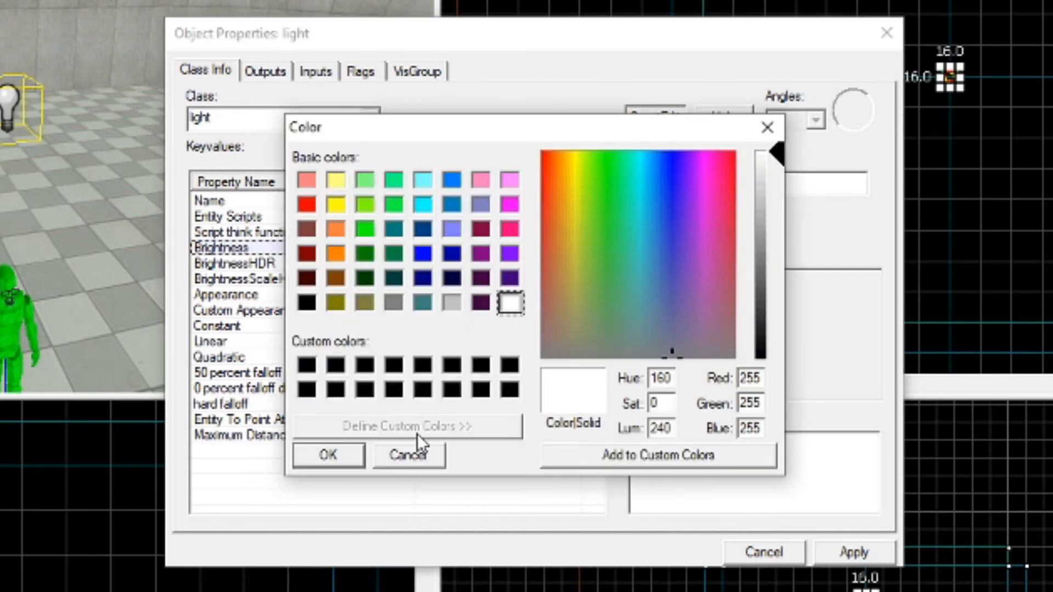
click(351, 456)
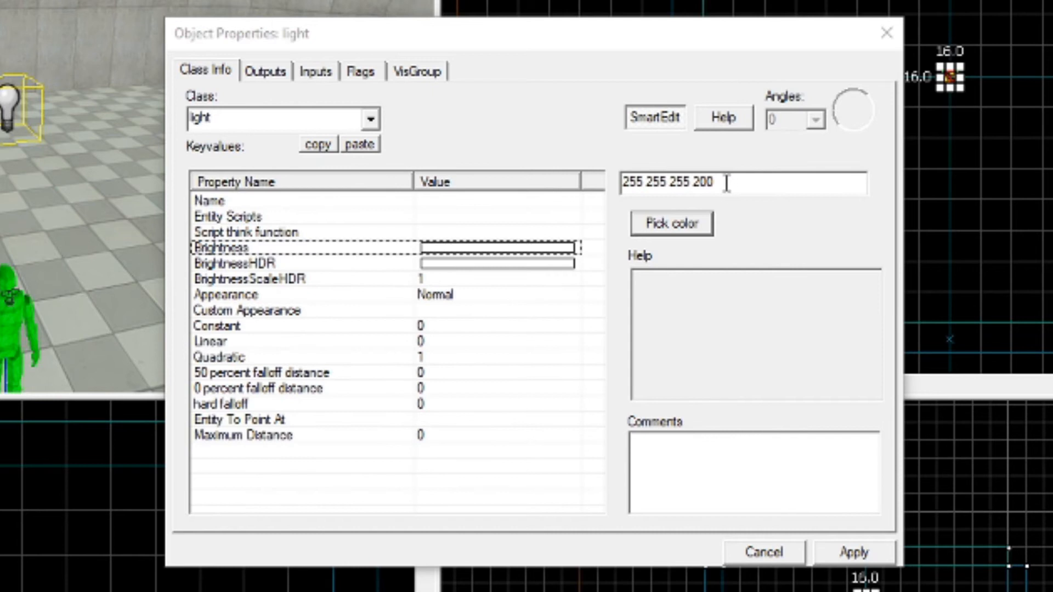
click(727, 183)
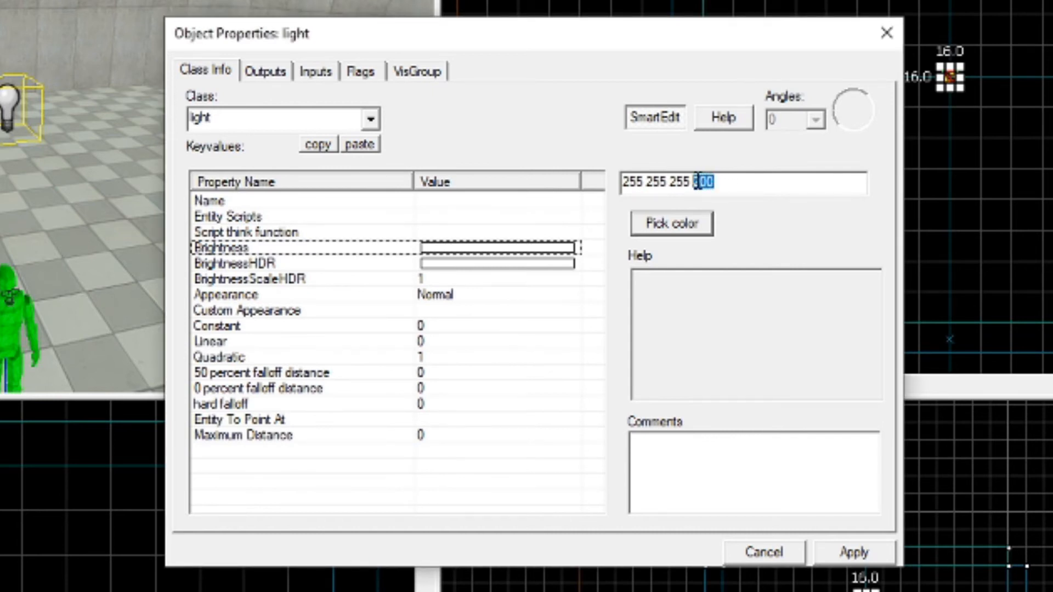
key(BackSpace)
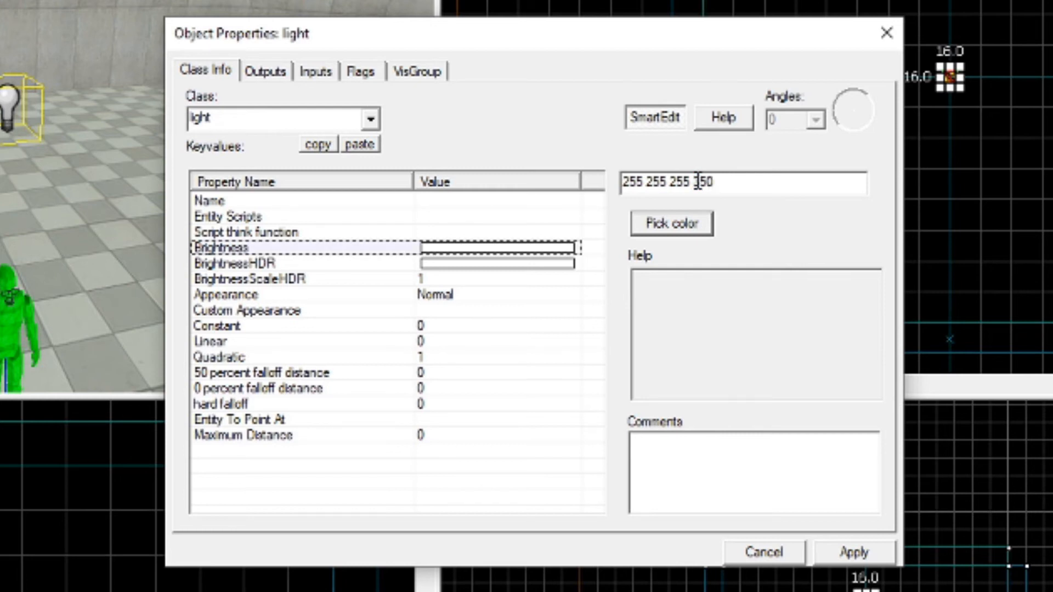
click(854, 552)
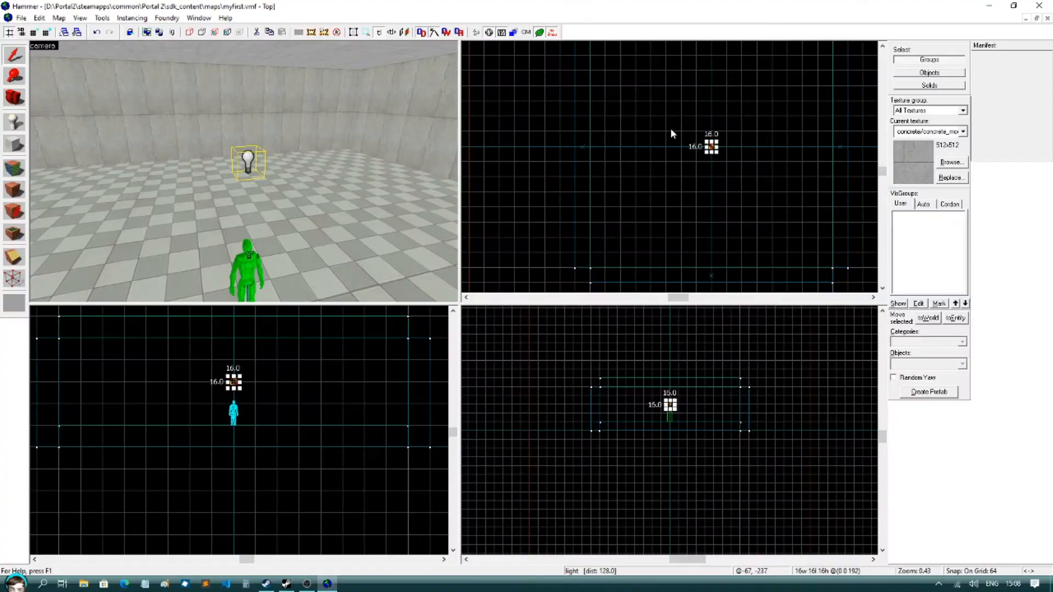
click(885, 33)
- Compile and run the map, look around the lit room in Portal 2, and quit the game back to Hammer
scroll(245, 172, down, 5)
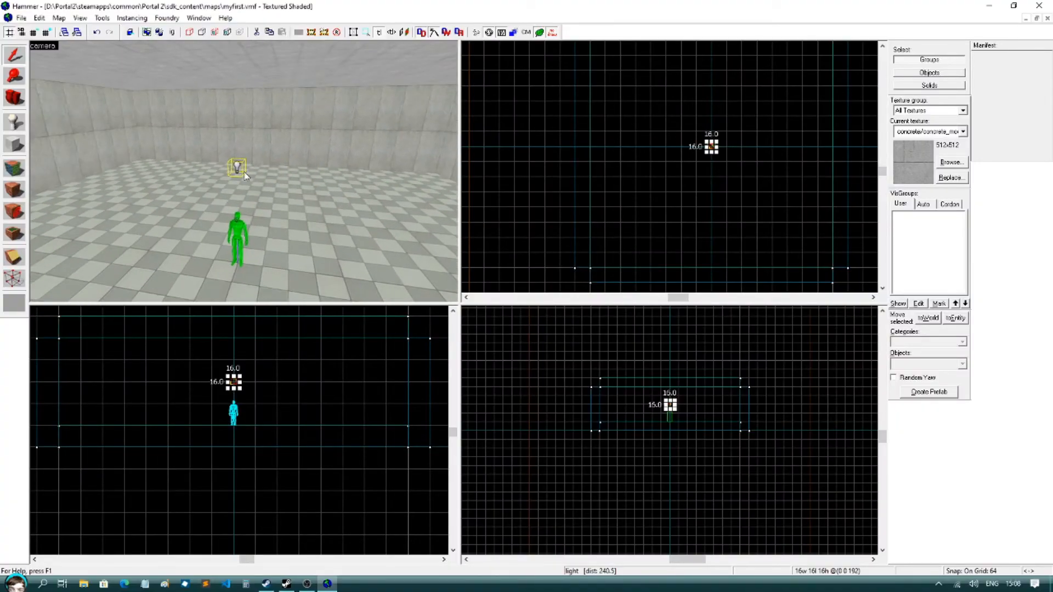
key(F9)
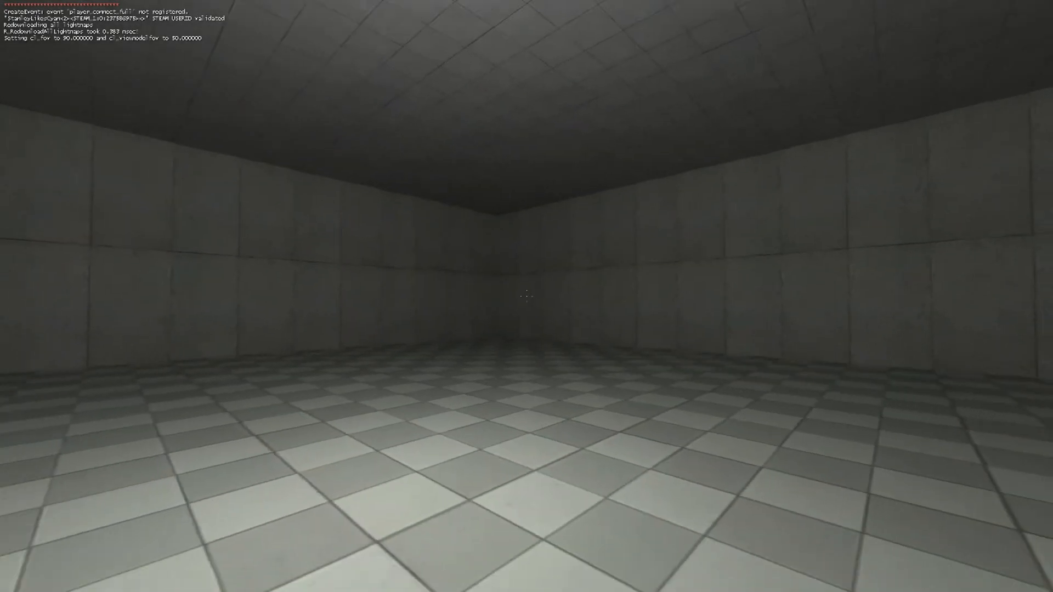
key(s)
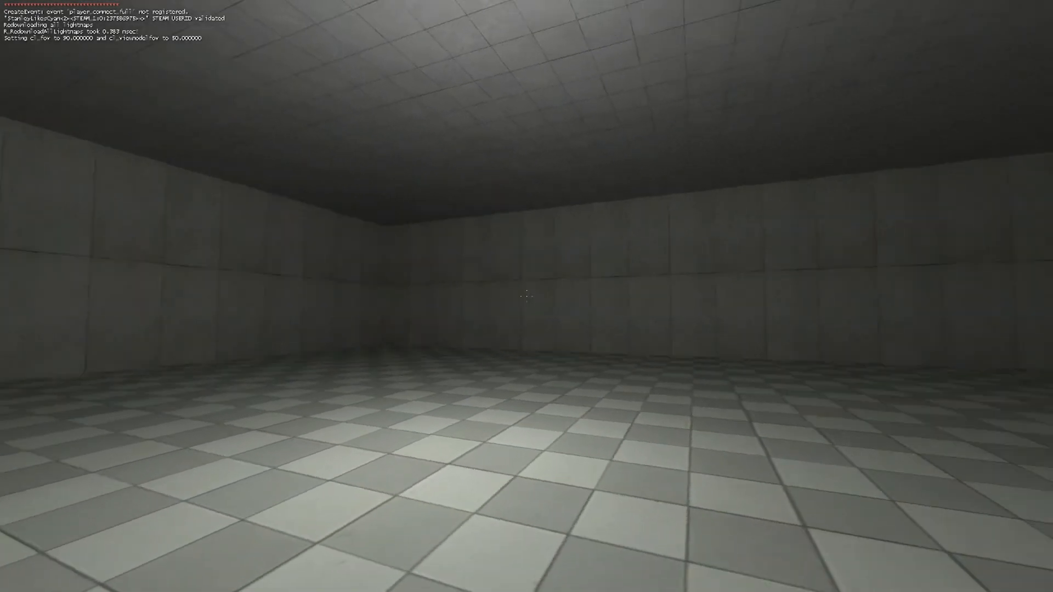
key(d)
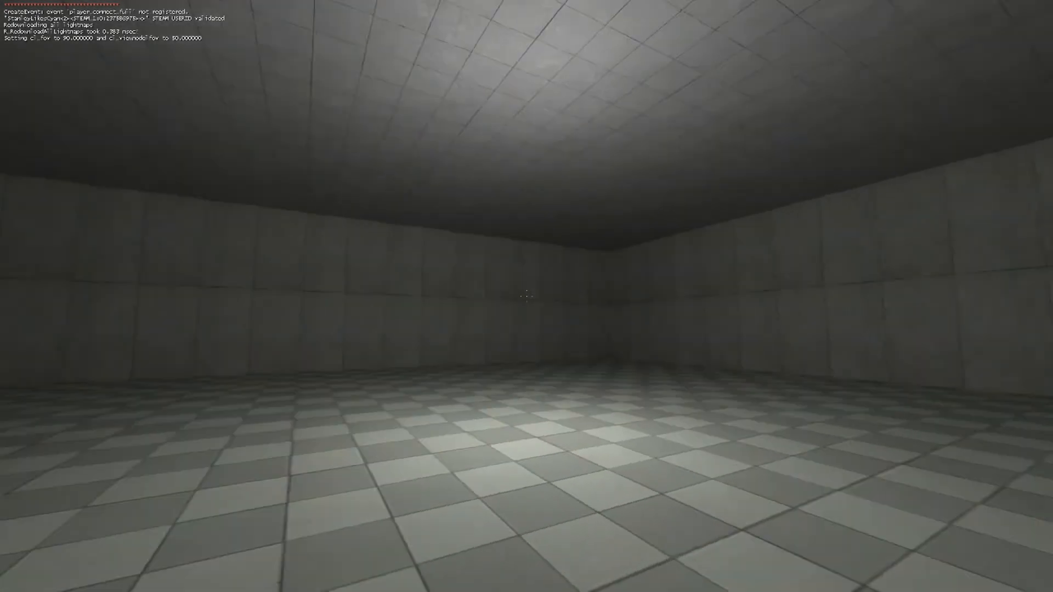
key(s)
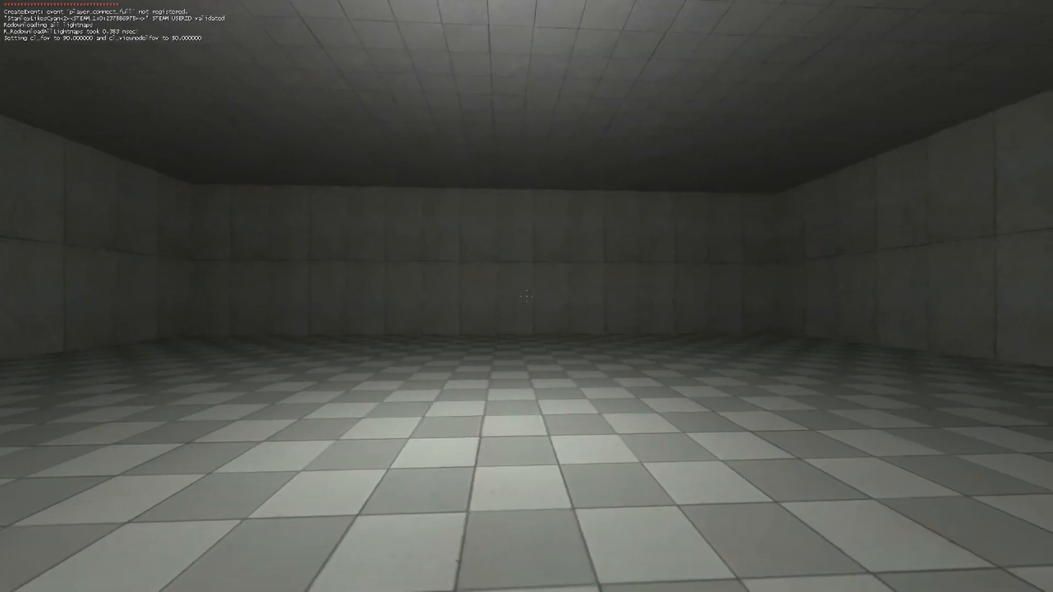
key(Escape)
click(176, 423)
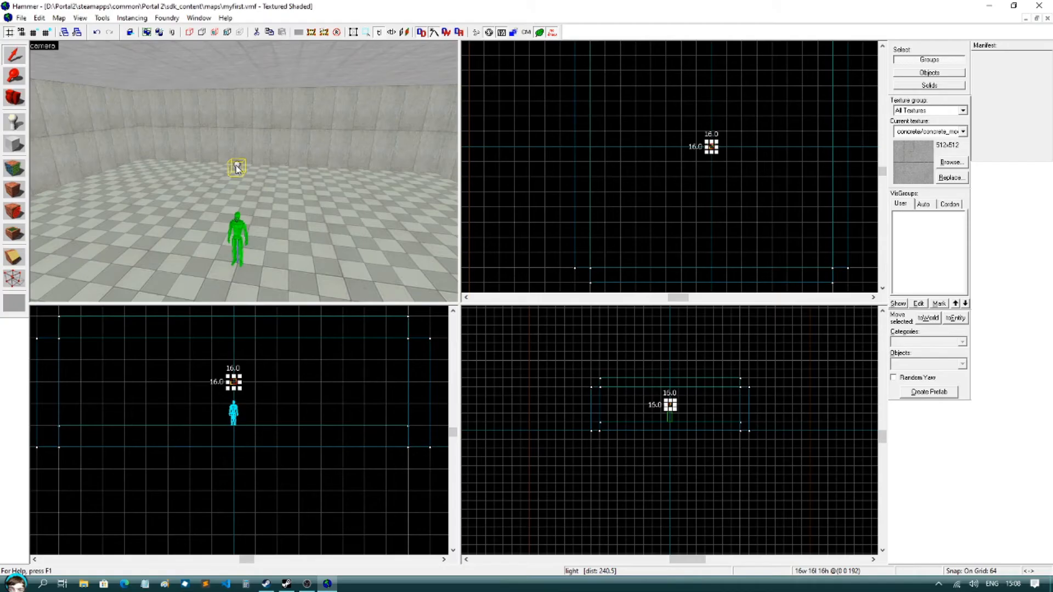
- Increase the light's Brightness intensity, rerun the map to check the lighting in Portal 2, and leave the game
double_click(238, 168)
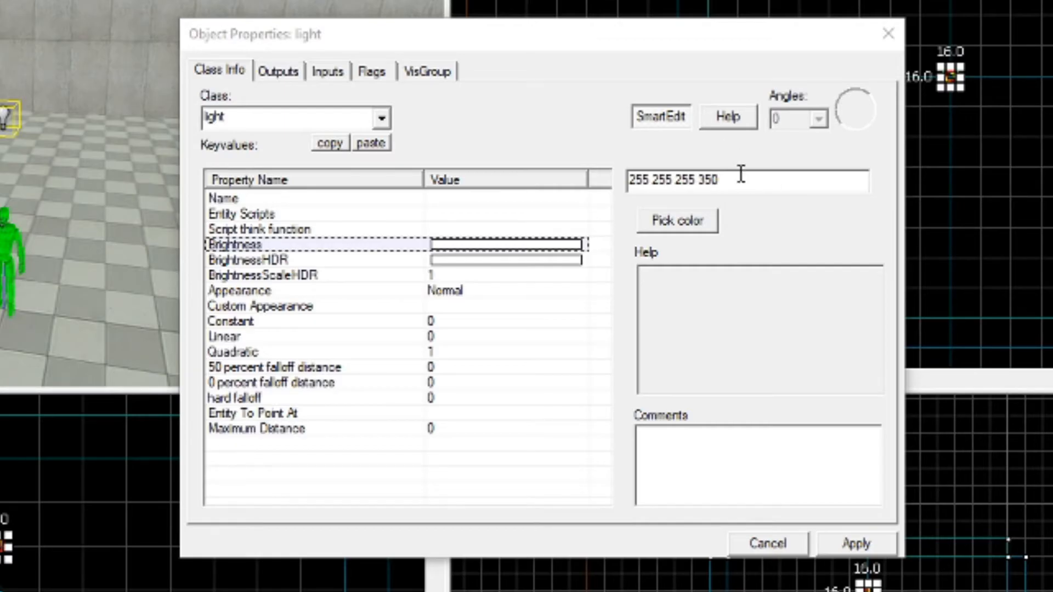
drag(738, 171, 712, 174)
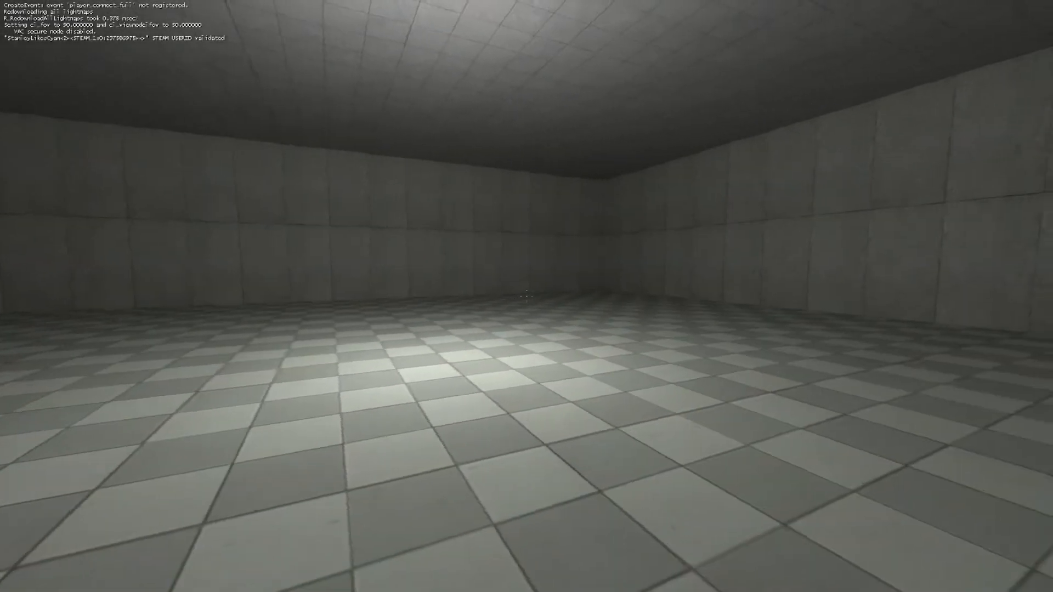
key(Escape)
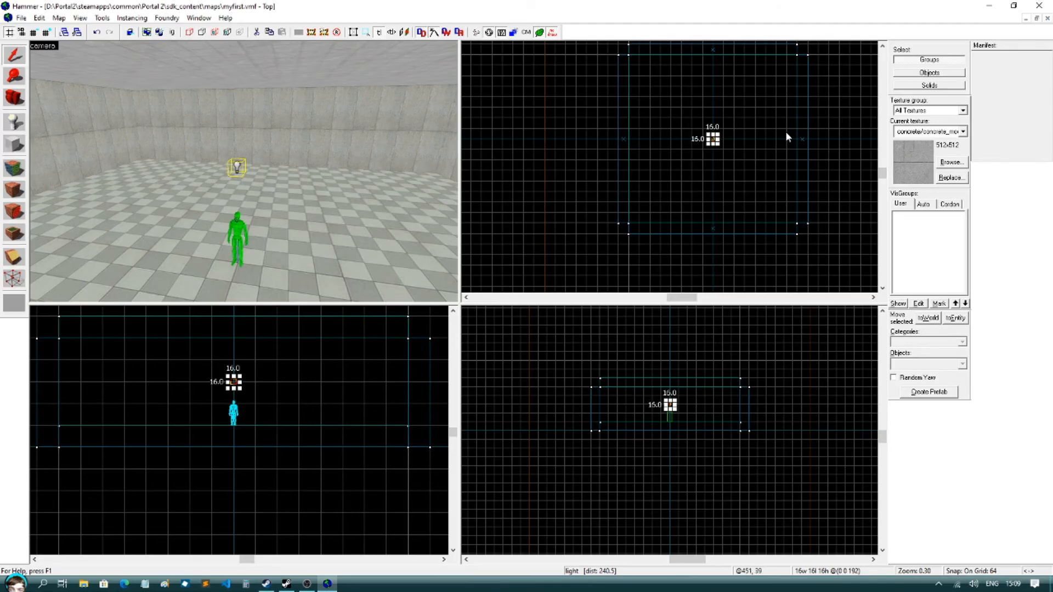
- Copy the centre light near all four corners of the room in the top view, six grid squares from the centre along each axis
scroll(788, 68, up, 2)
scroll(788, 68, down, 4)
scroll(790, 55, up, 4)
scroll(789, 48, down, 2)
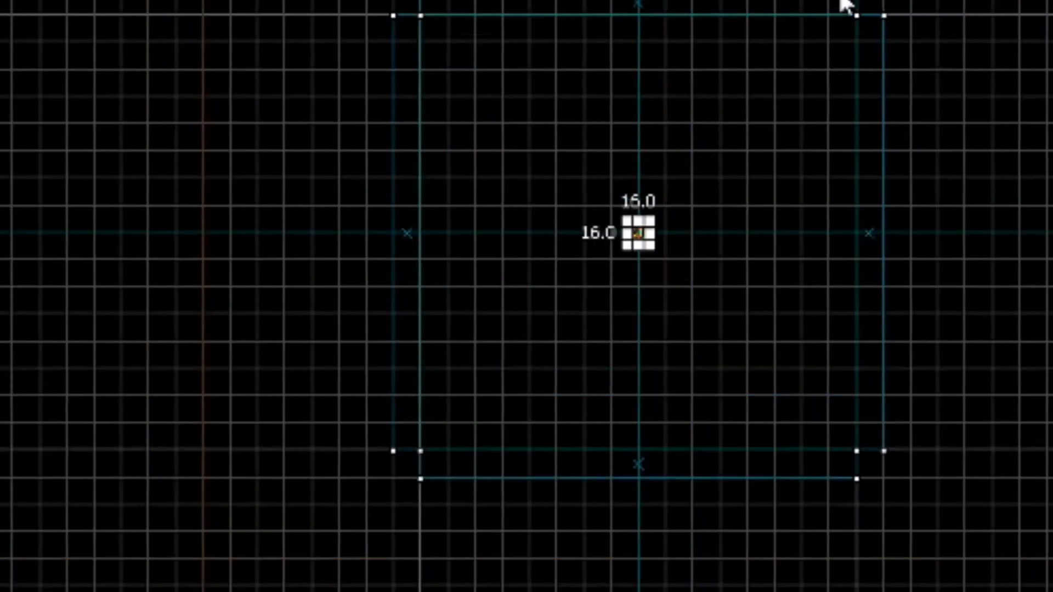
scroll(840, 1, up, 2)
scroll(840, 1, down, 1)
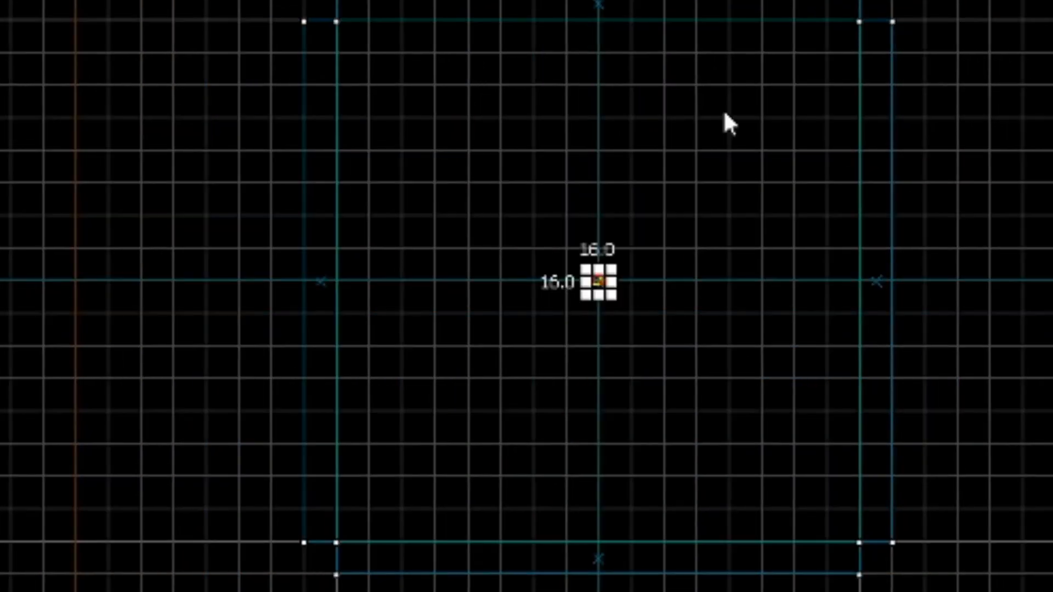
drag(598, 281, 797, 90)
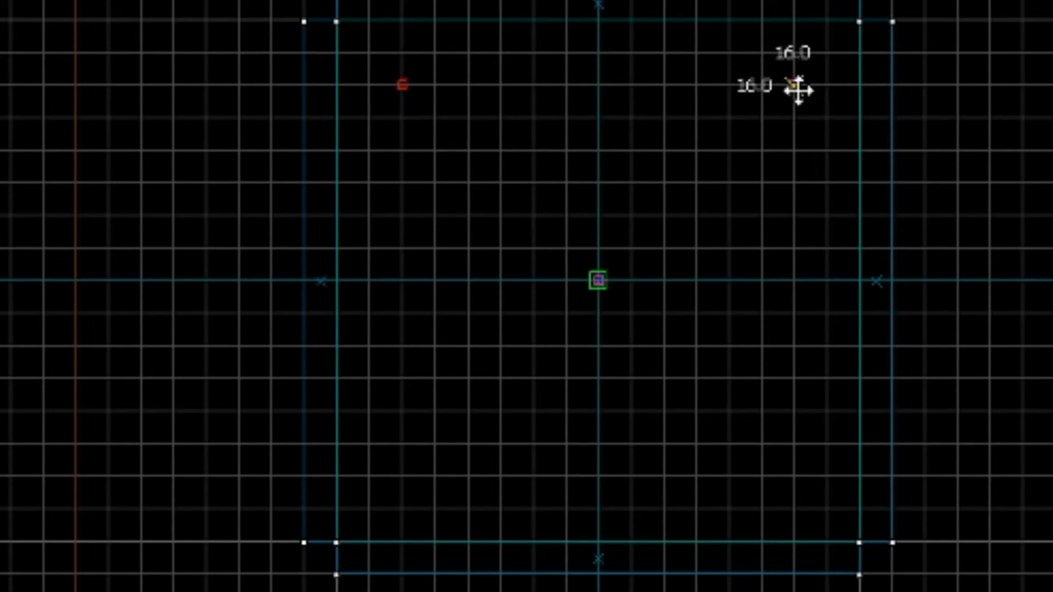
drag(795, 85, 794, 85)
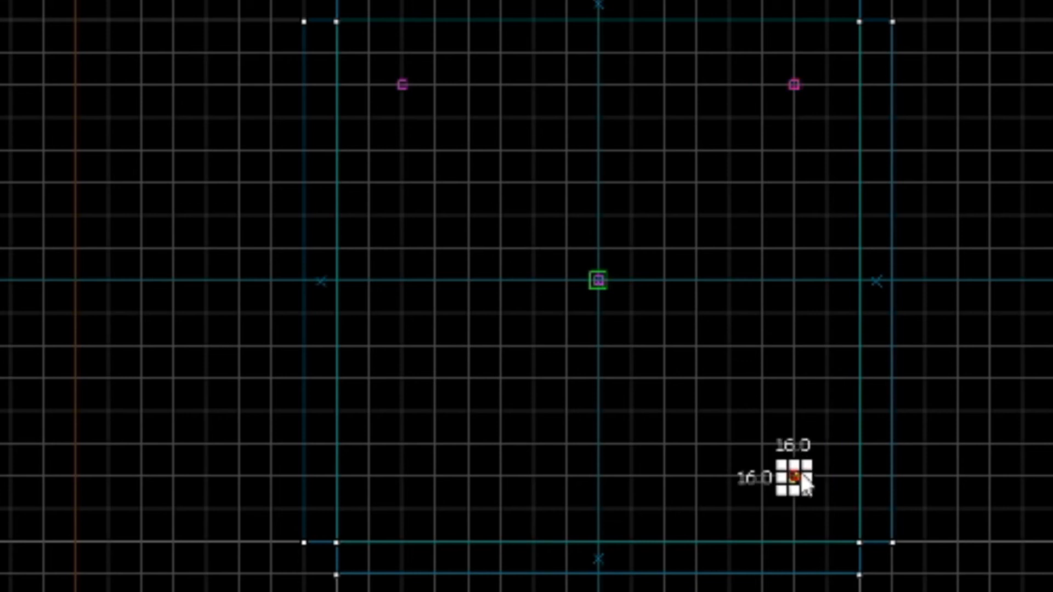
shift+drag(794, 477, 401, 476)
- Clear the selection and fly the camera through the room to inspect the placement of the lights
key(z)
key(Escape)
key(w)
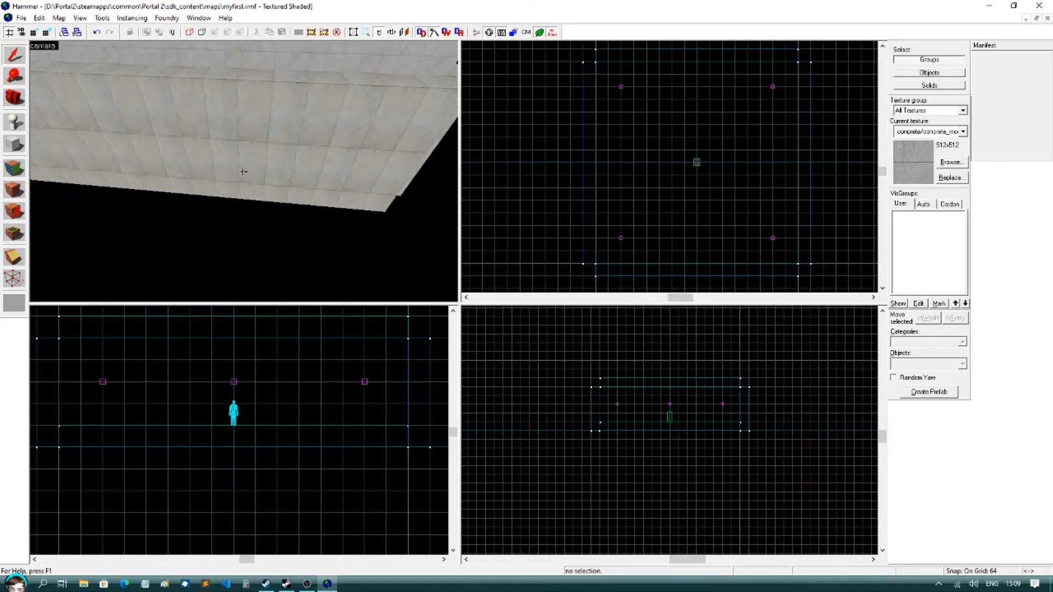
key(w)
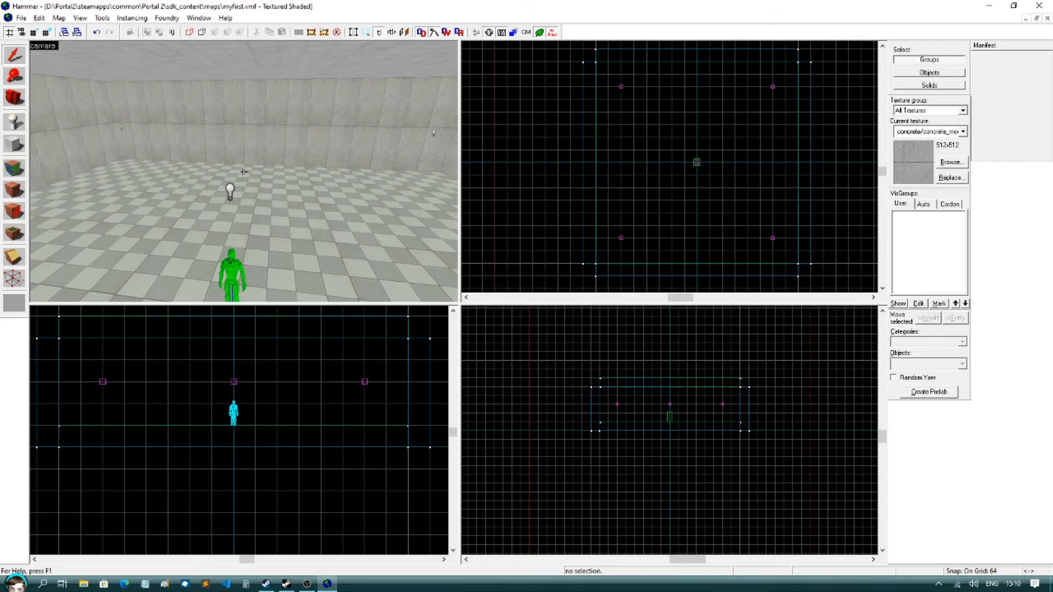
key(w)
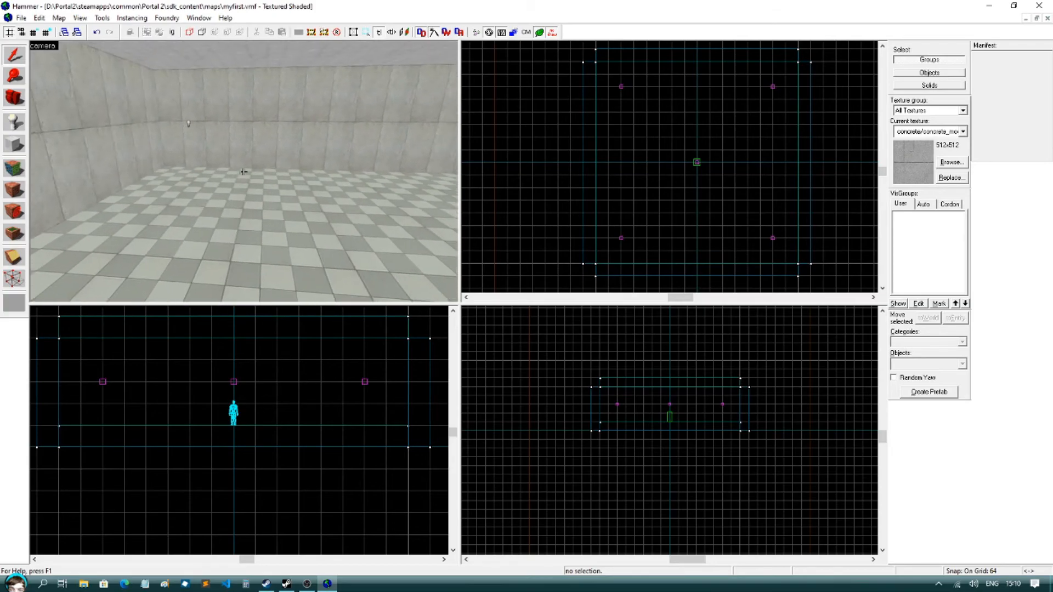
- Place a prop_testchamber_door entity on the floor near a corner light of the room
key(s)
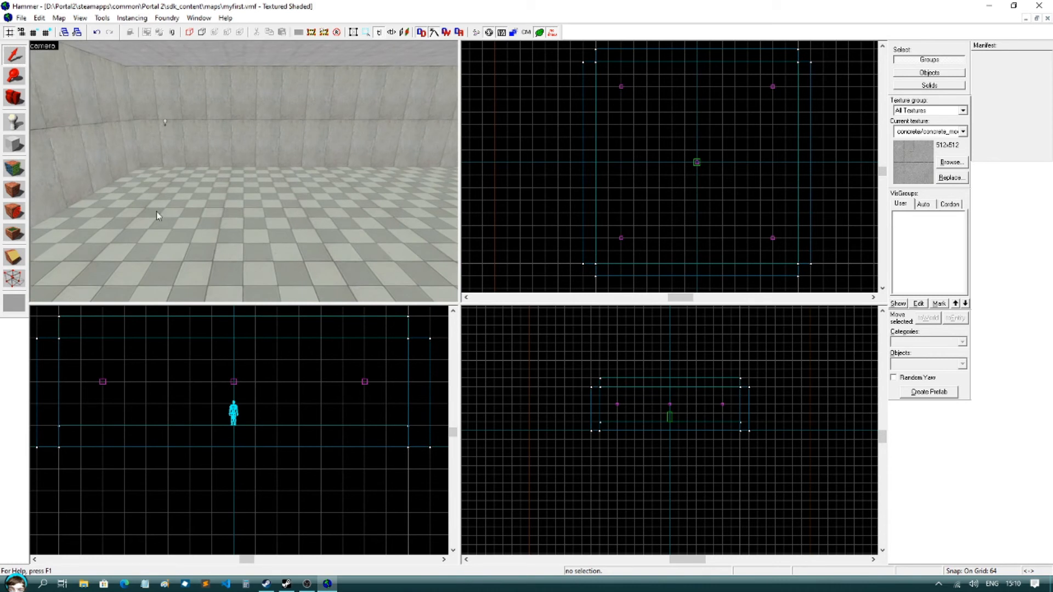
click(14, 124)
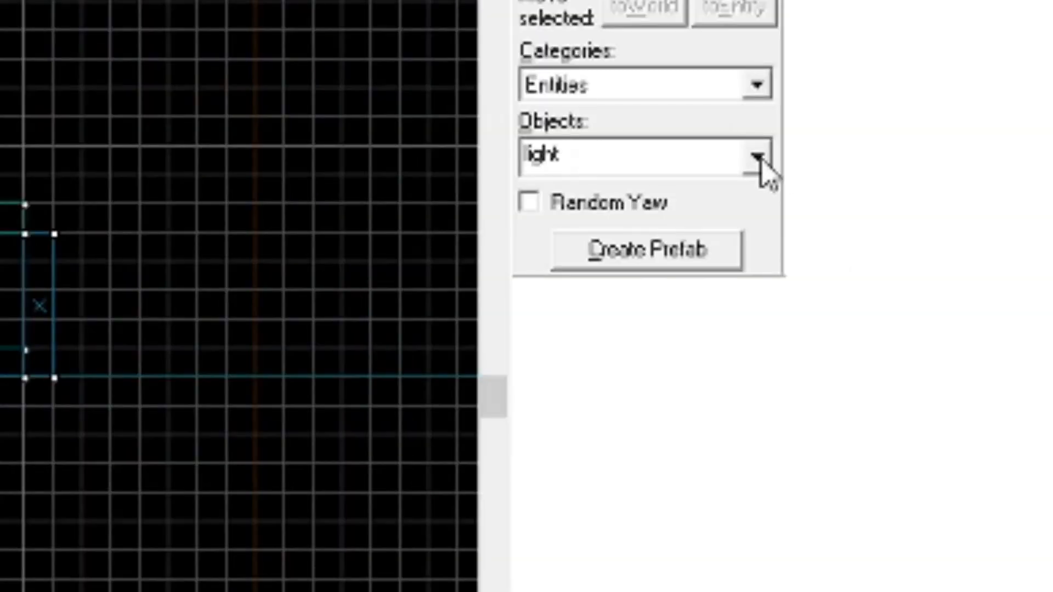
click(962, 364)
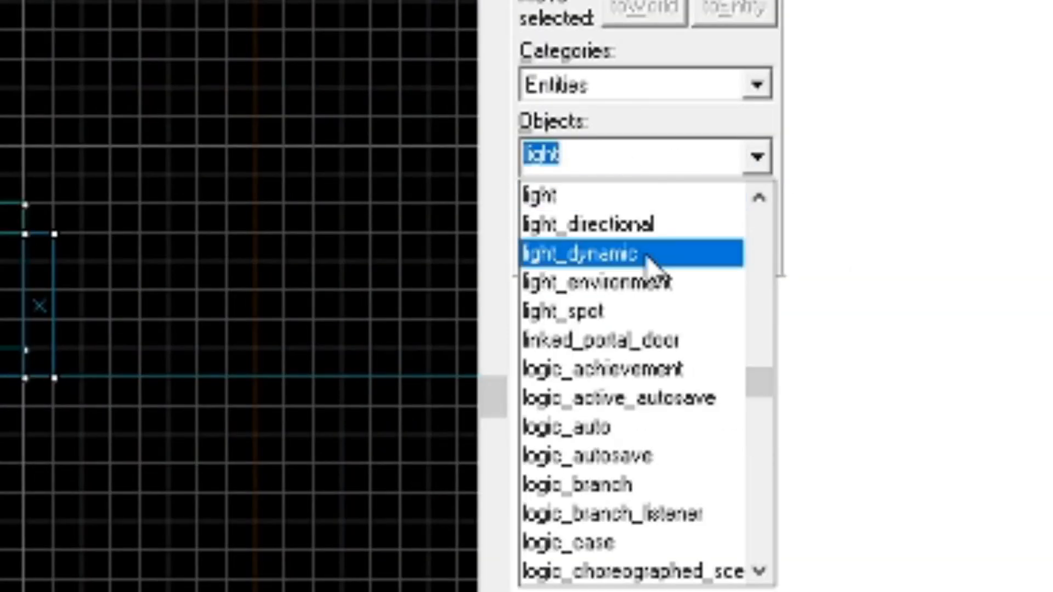
text(door)
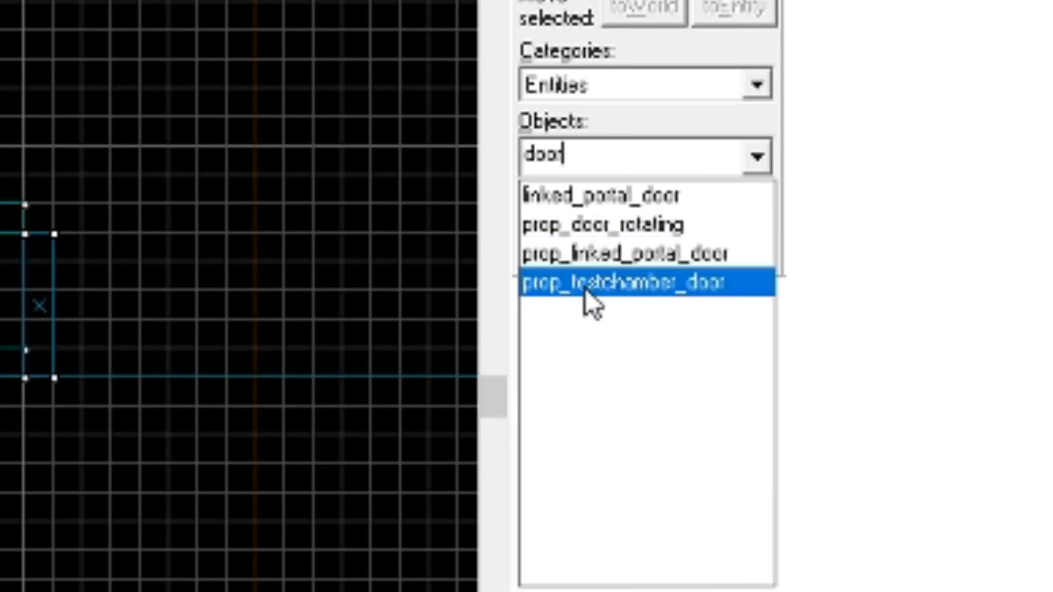
click(633, 291)
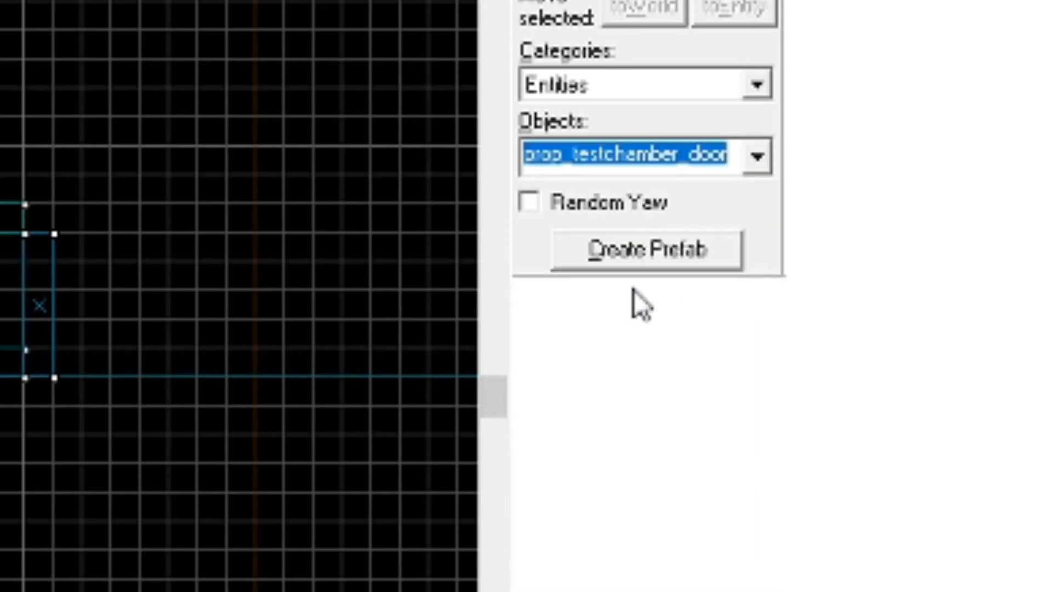
click(179, 191)
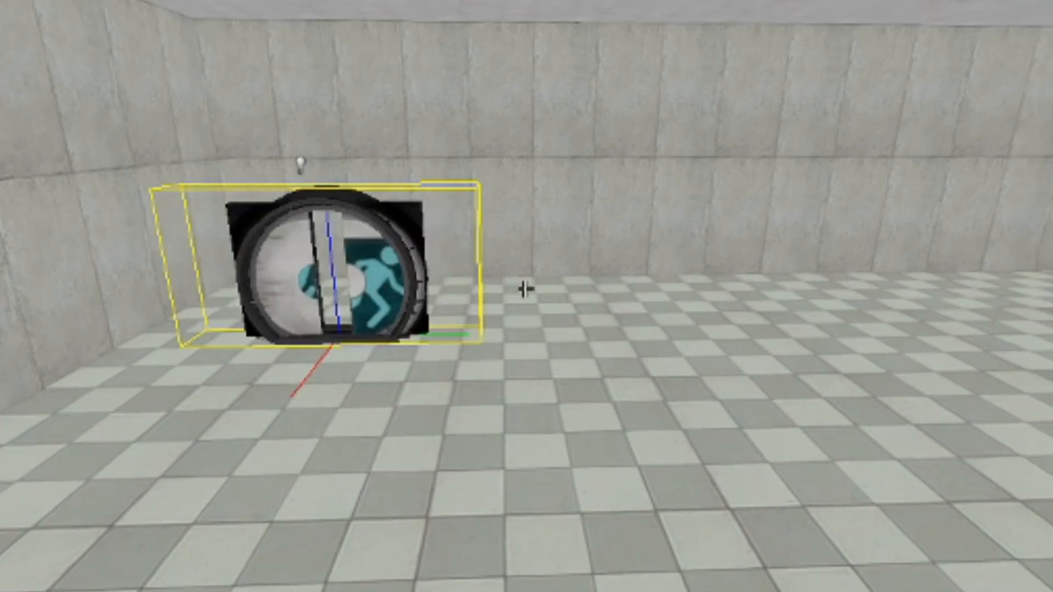
- Fly the camera around the placed test chamber door to examine its model and orientation
key(w)
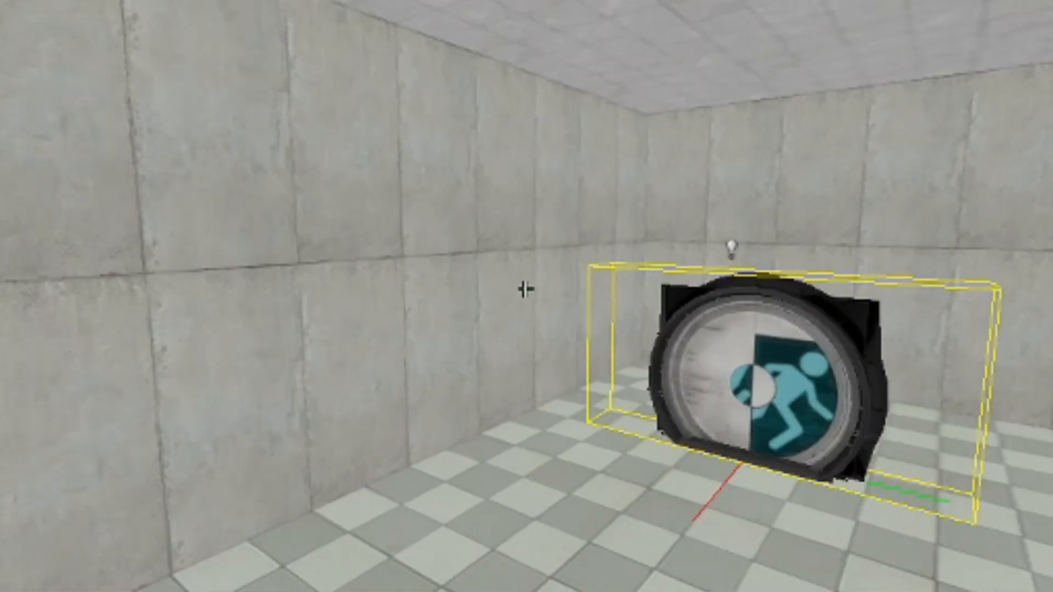
key(s)
key(w)
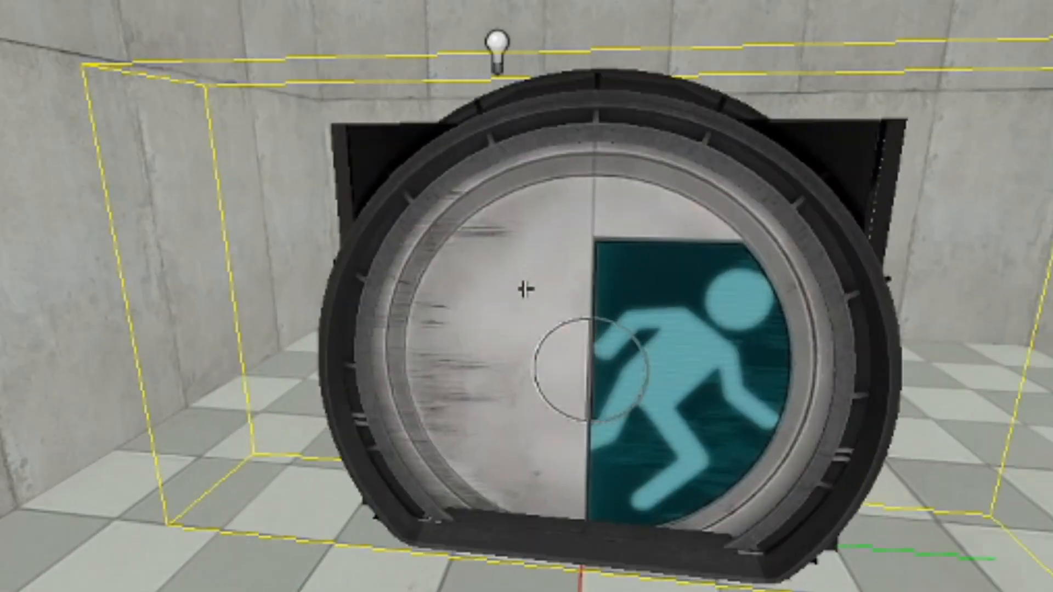
key(s)
key(w)
key(d)
key(w)
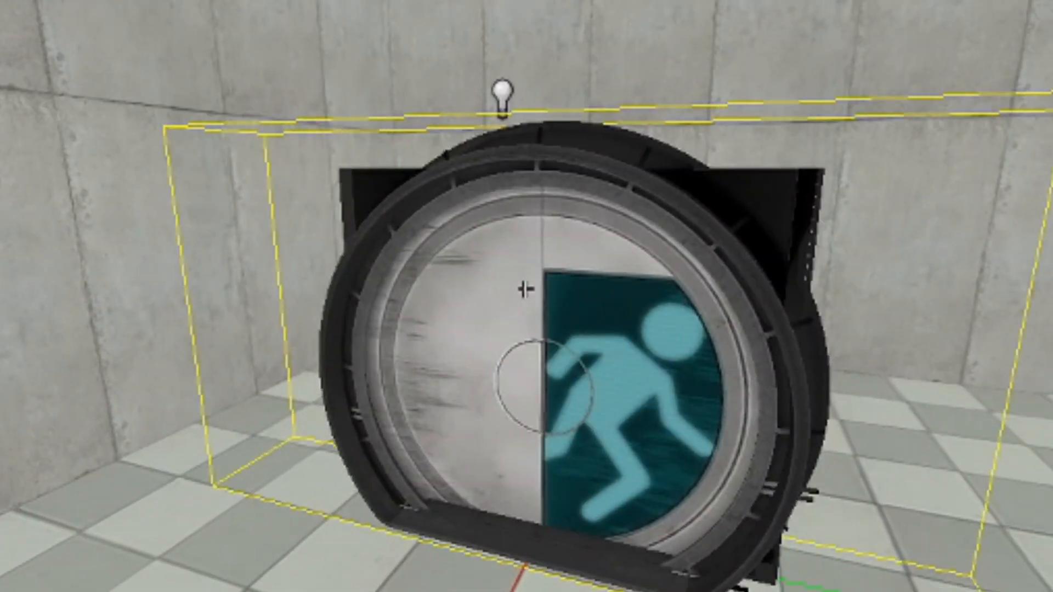
key(s)
key(z)
- Move the test chamber door in the top view to one grid square inward from the nearby corner light
click(14, 55)
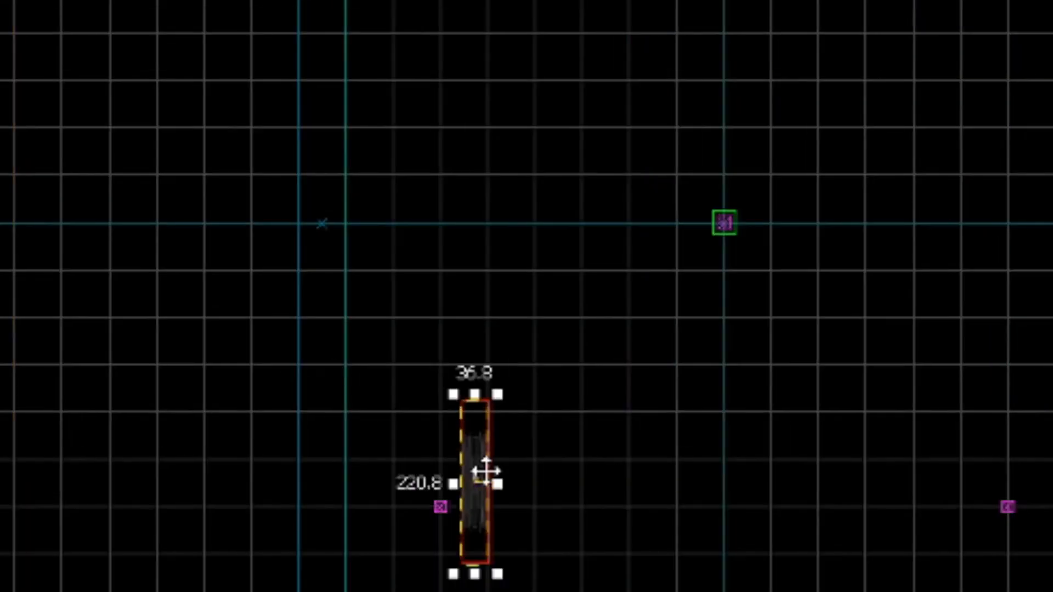
drag(486, 471, 466, 460)
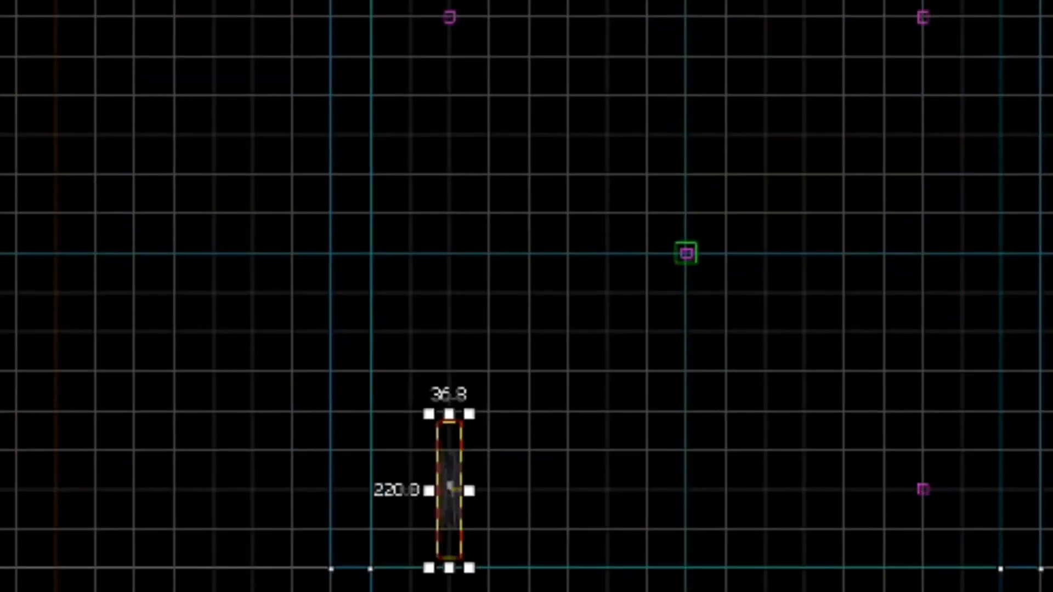
drag(447, 473, 486, 472)
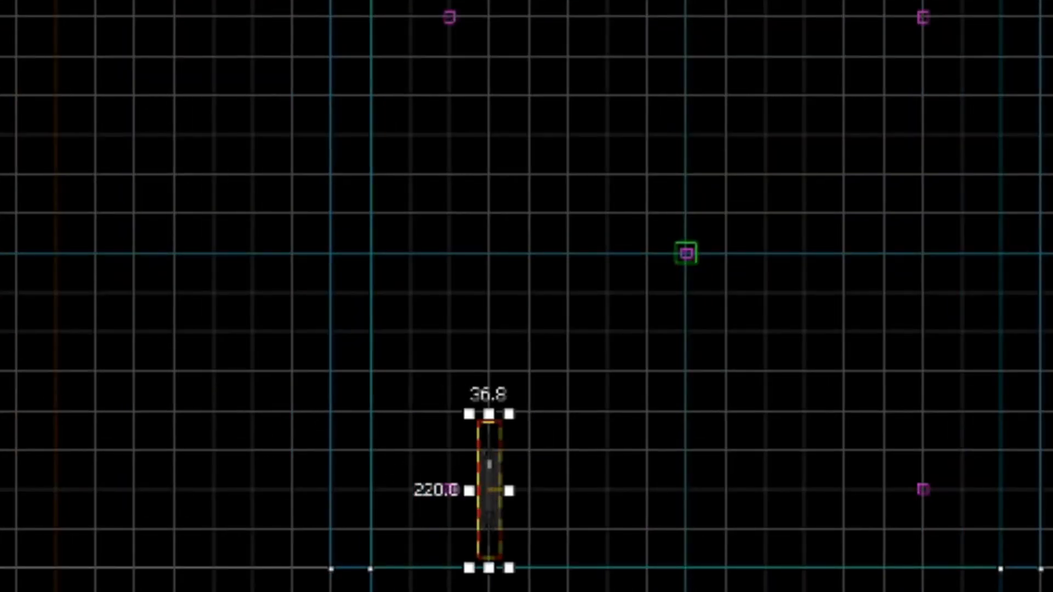
- Name the test chamber door door1 in its object properties and apply the change
key(z)
key(s)
key(w)
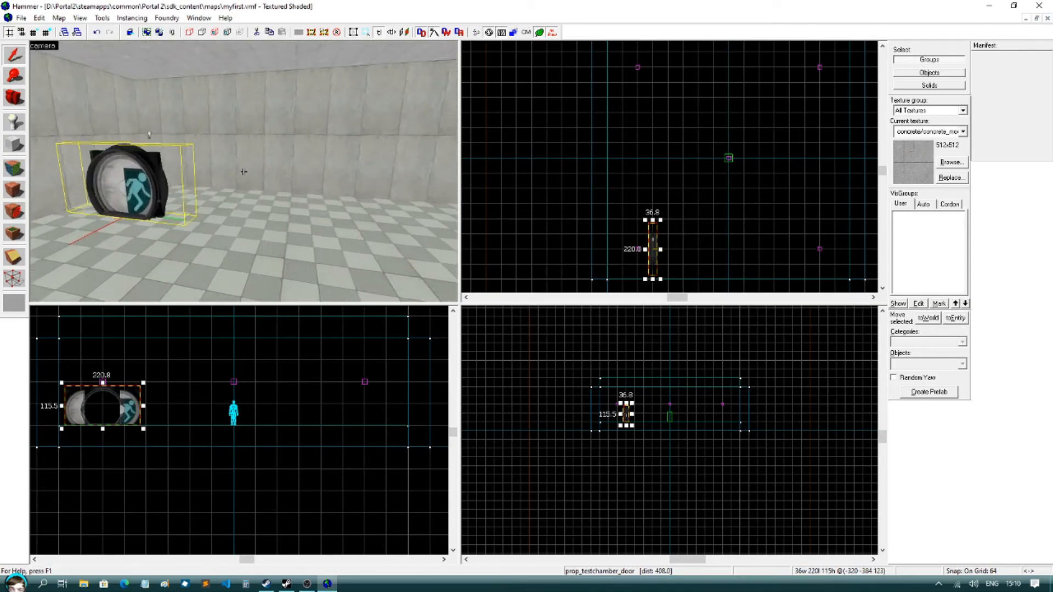
key(s)
key(z)
double_click(234, 173)
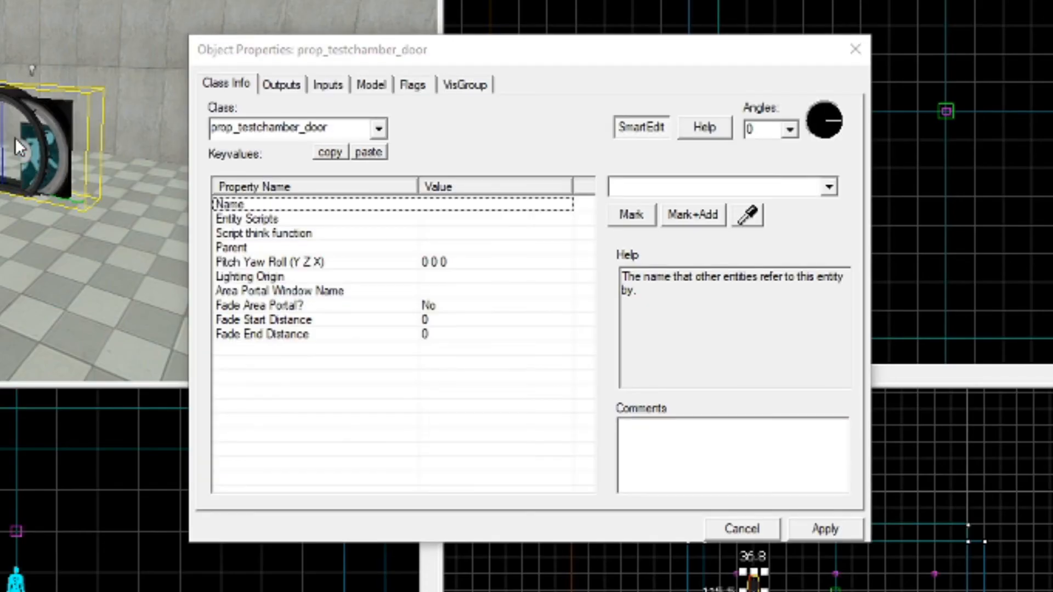
click(345, 204)
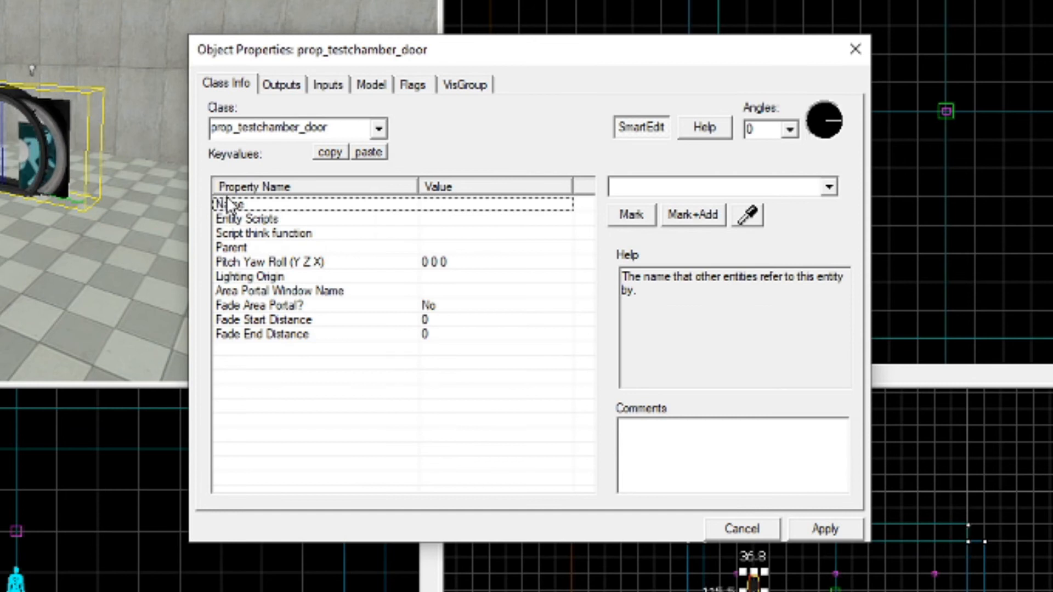
click(703, 189)
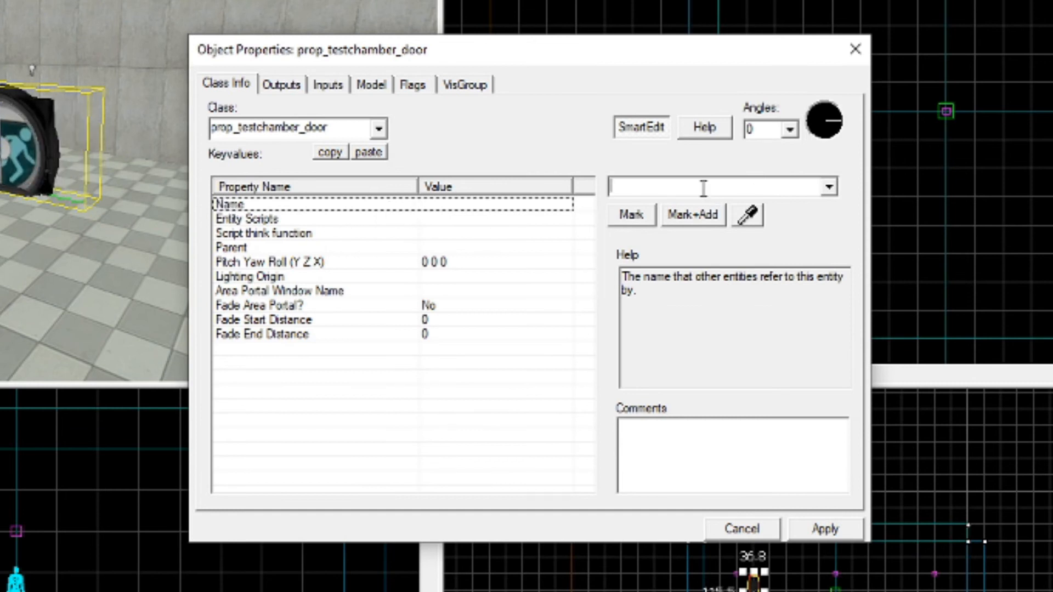
text(door1)
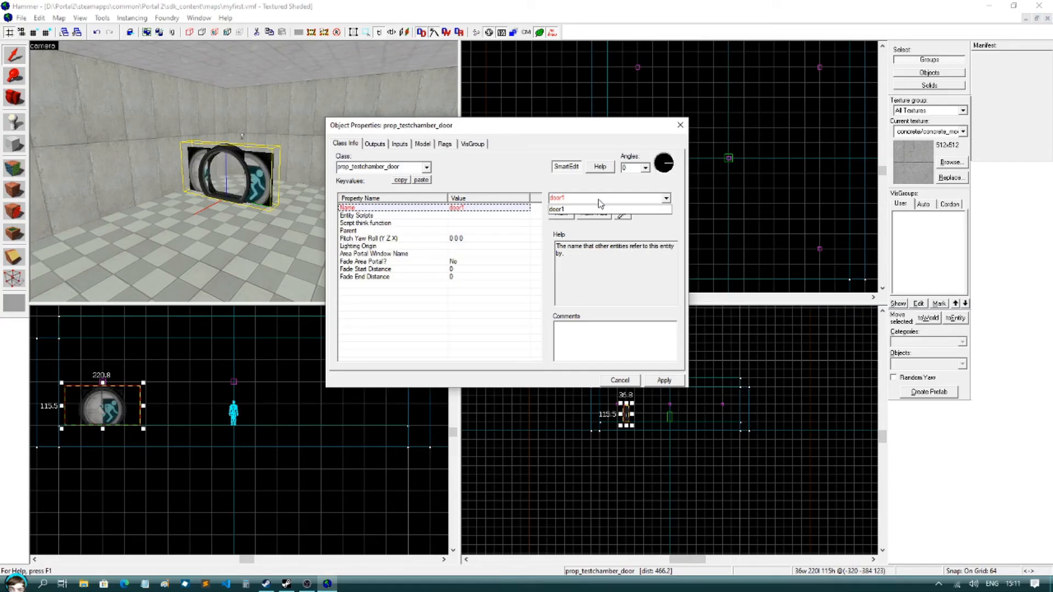
click(661, 382)
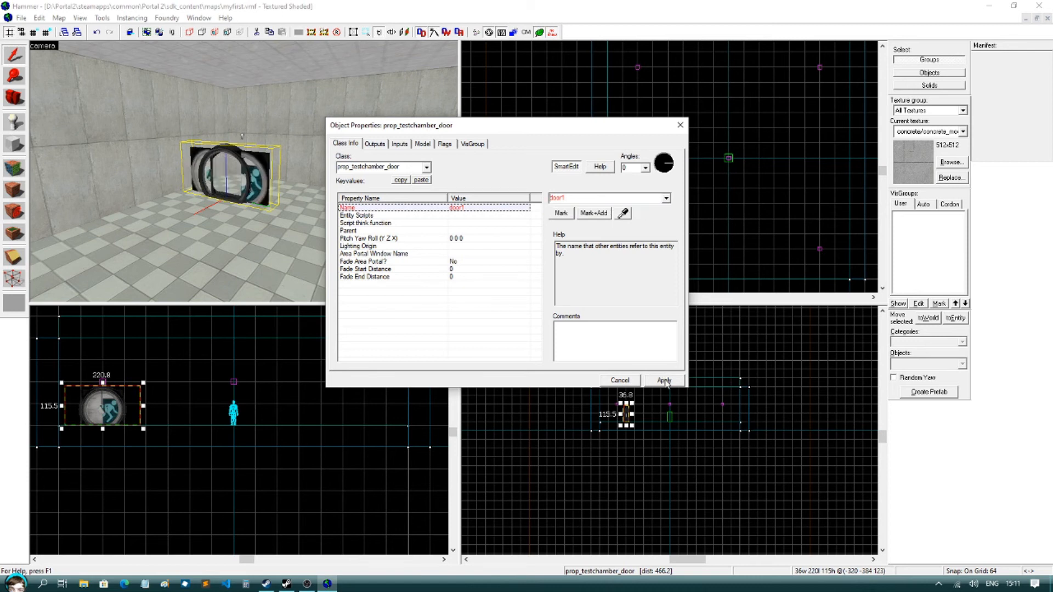
click(661, 381)
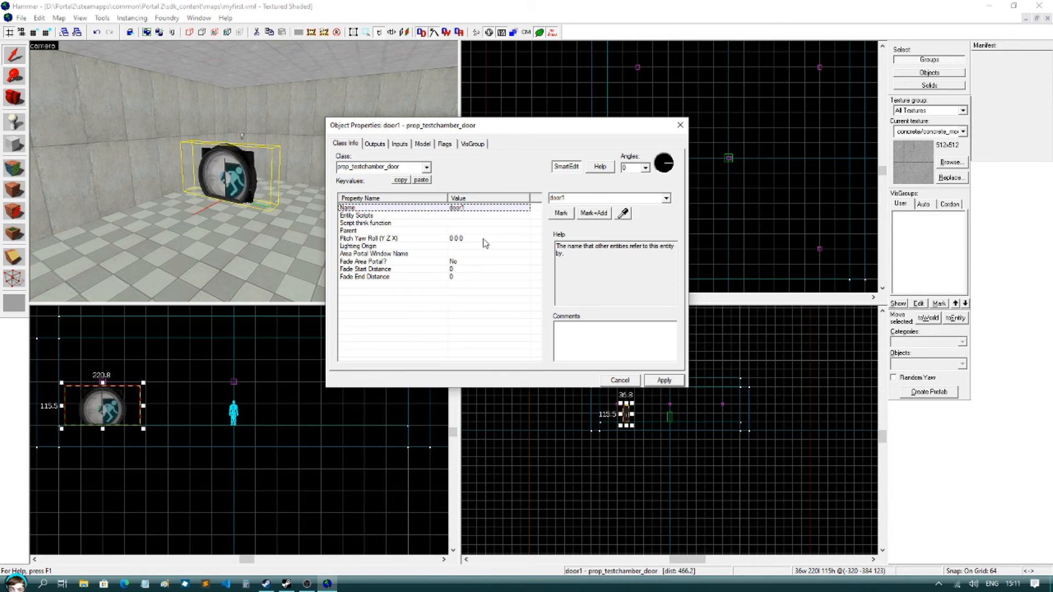
click(679, 125)
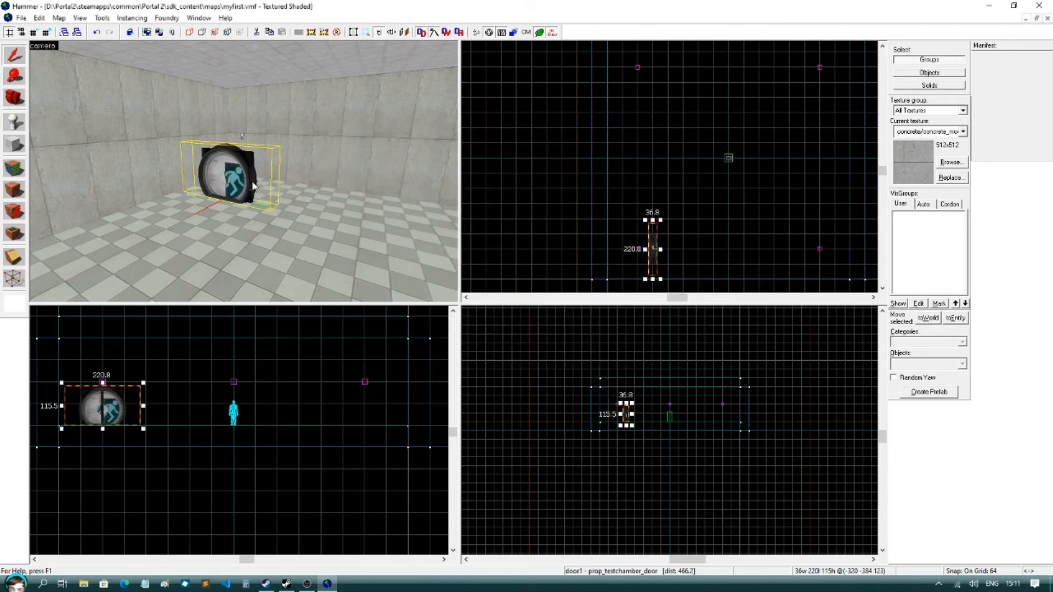
- Place a prop_floor_button entity on the floor in front of the door
click(14, 123)
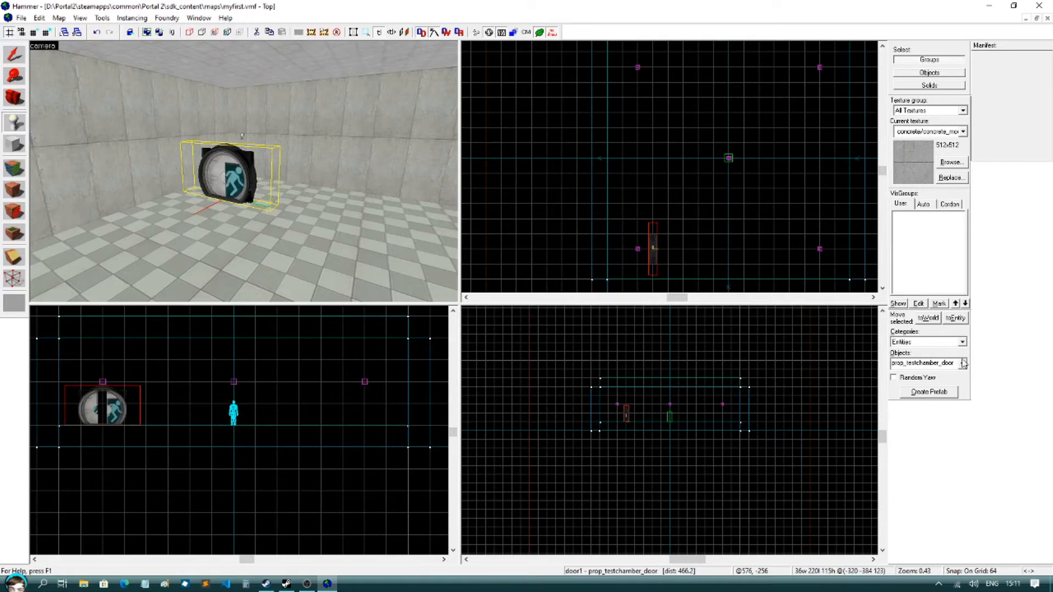
click(962, 364)
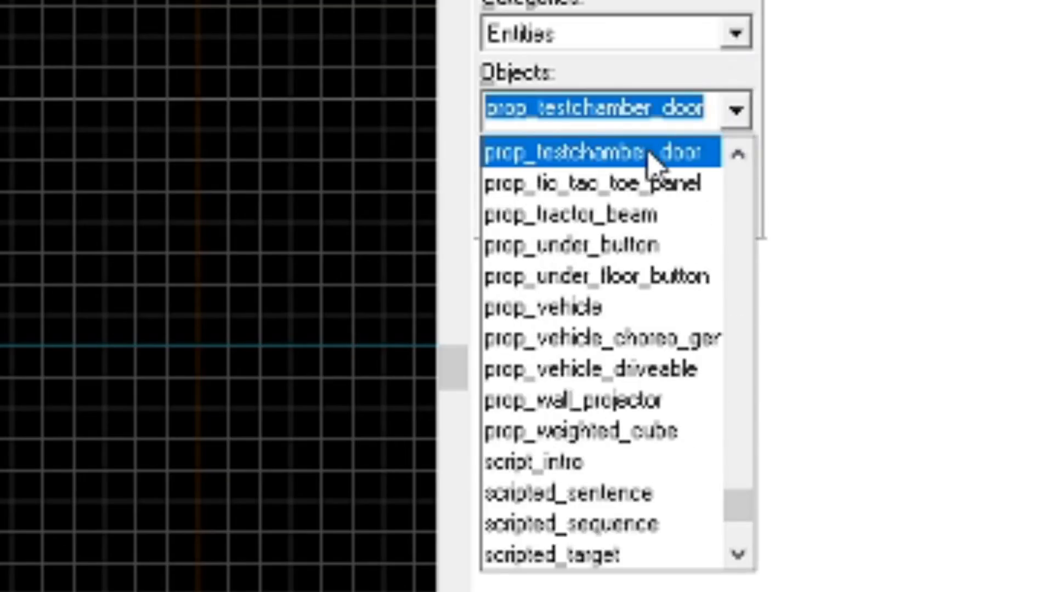
text(button)
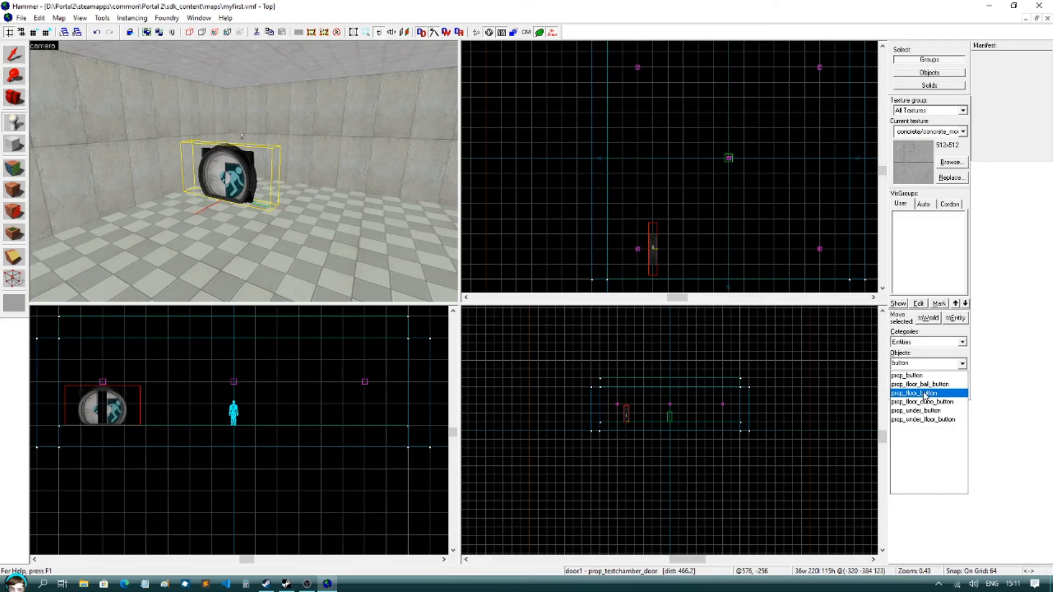
click(603, 215)
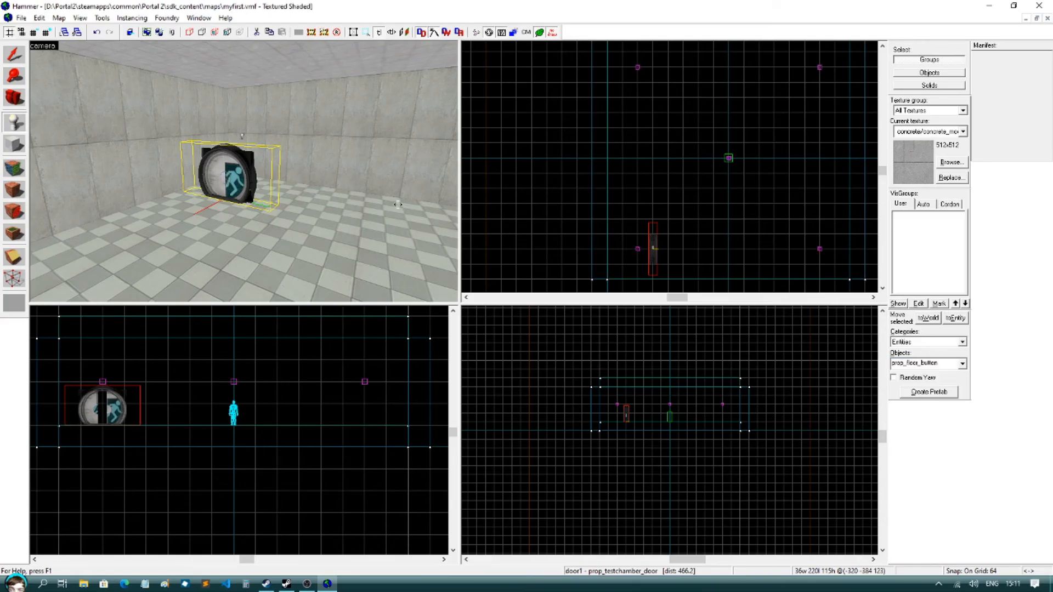
click(328, 258)
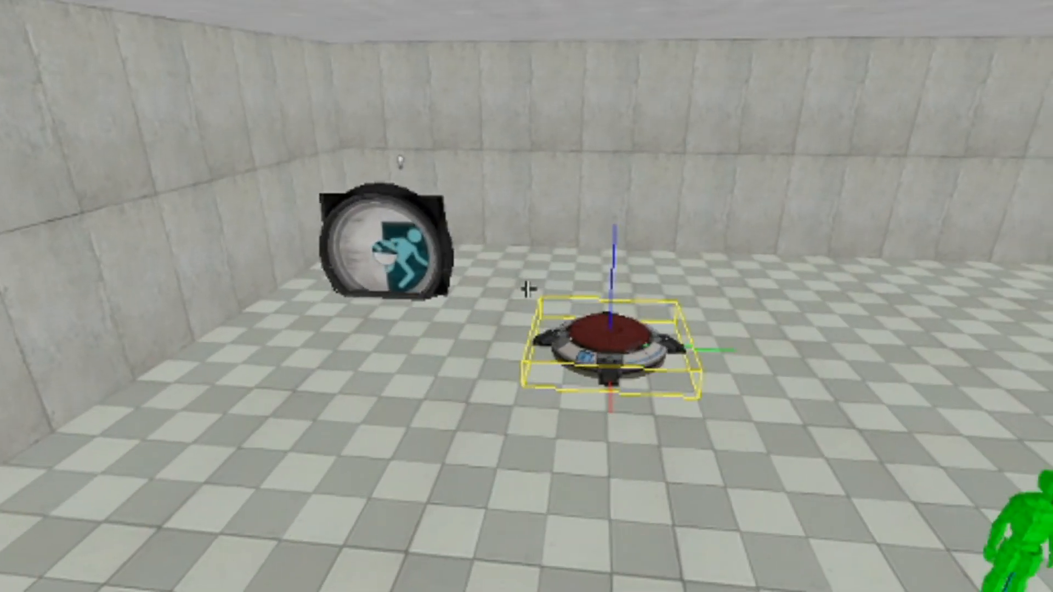
- Move the floor button in the top view to three grid squares from the centre light along each axis, toward the door
key(z)
drag(677, 199, 663, 194)
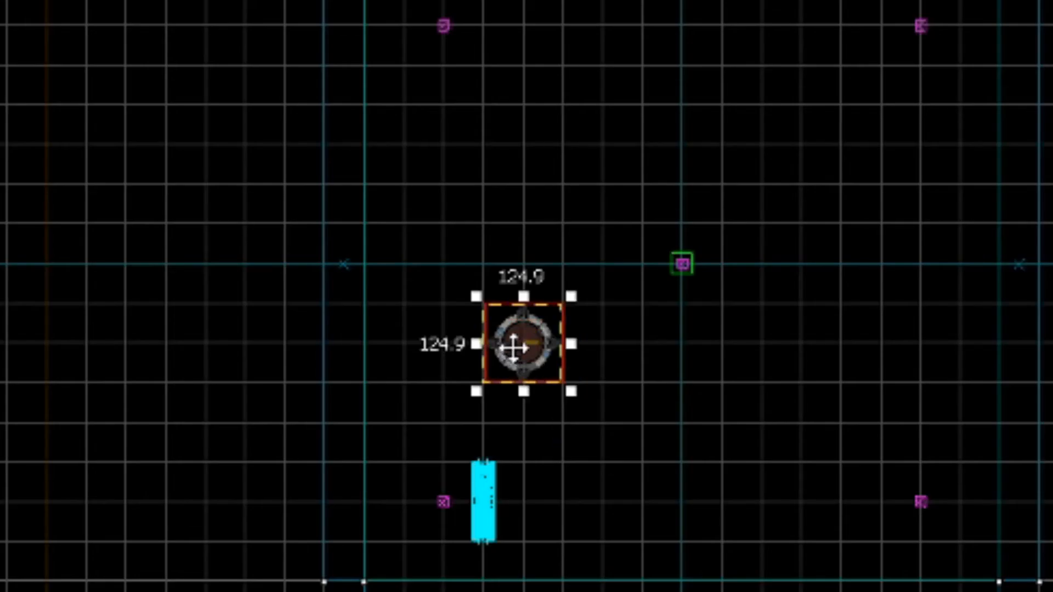
drag(513, 348, 561, 383)
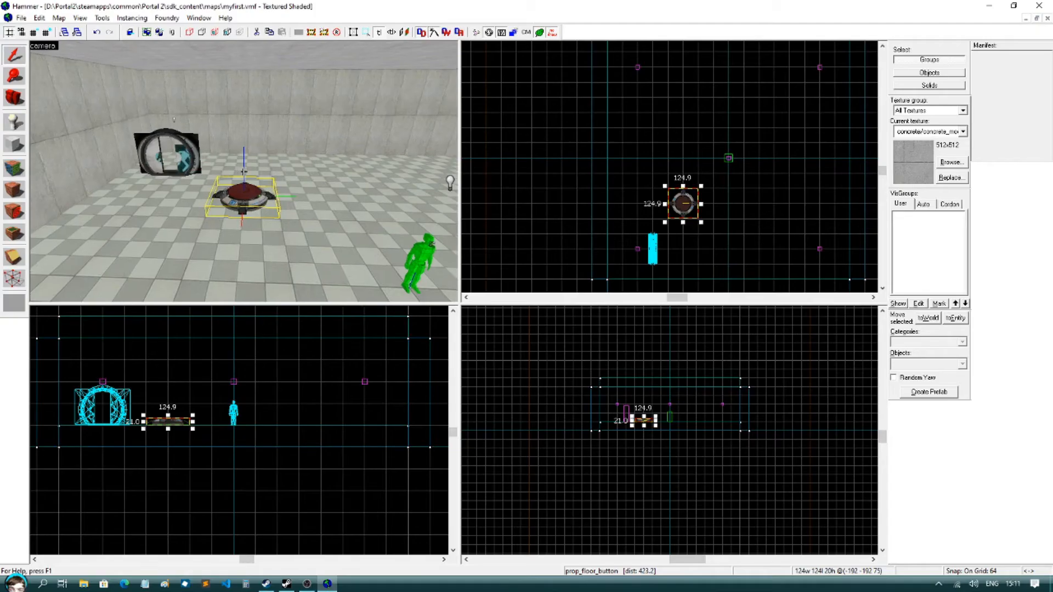
- Add an output to the floor button's object properties and set its event to OnPressed
key(z)
key(w)
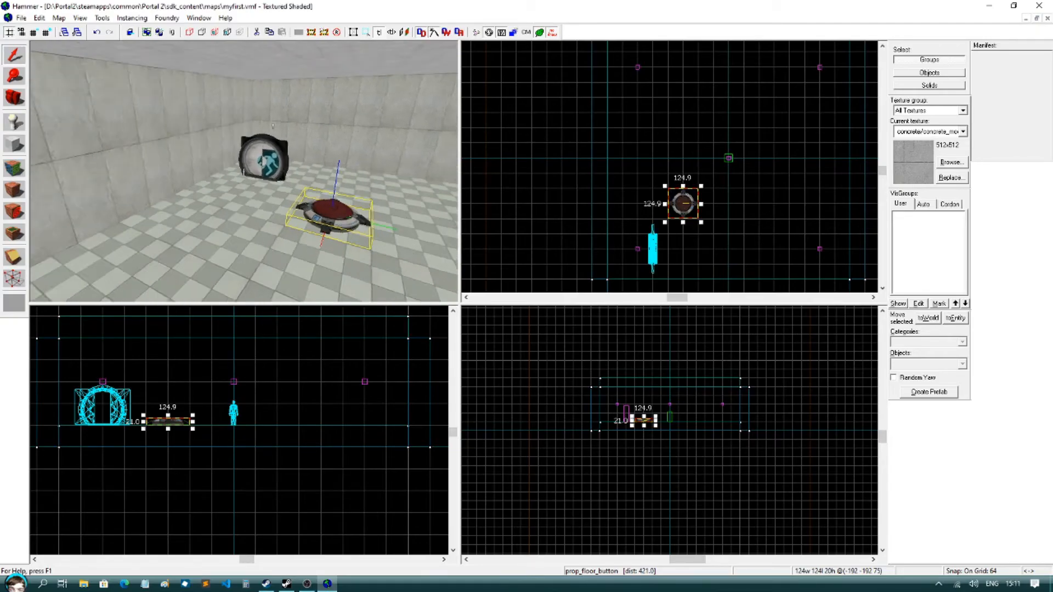
key(s)
key(z)
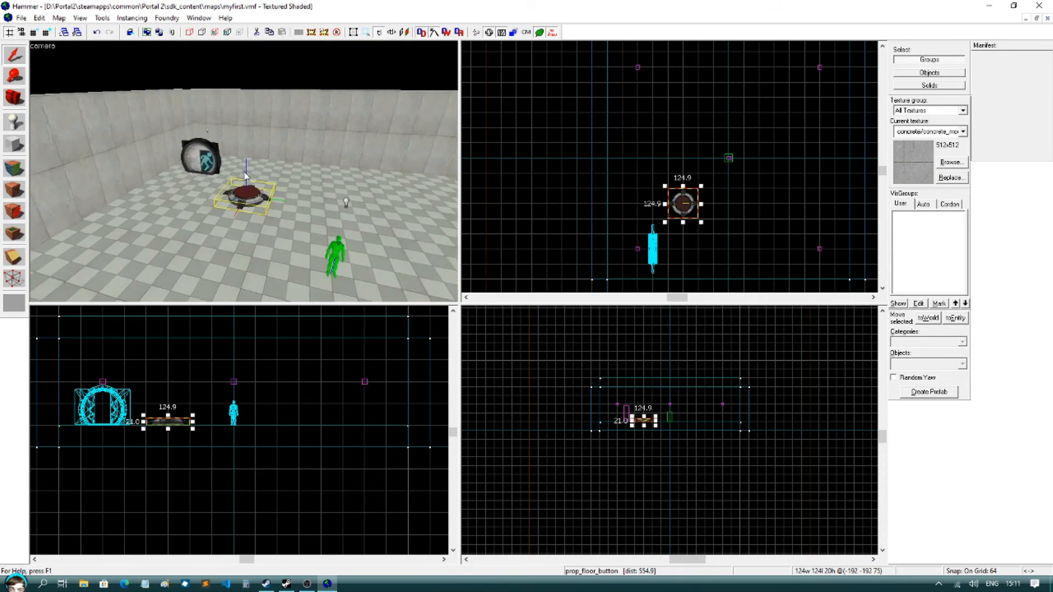
scroll(245, 175, up, 3)
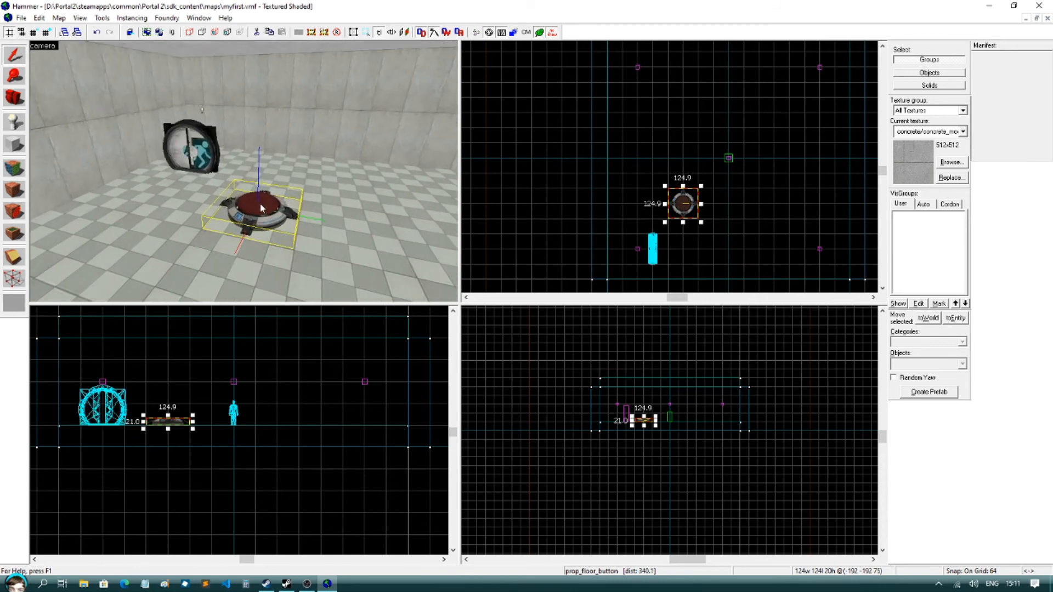
double_click(261, 208)
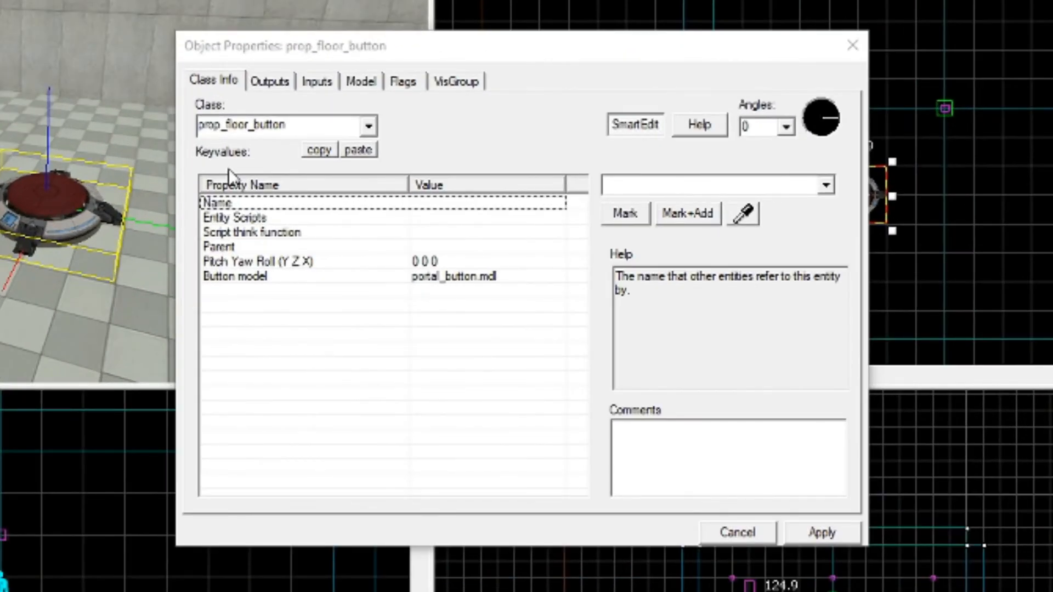
click(277, 85)
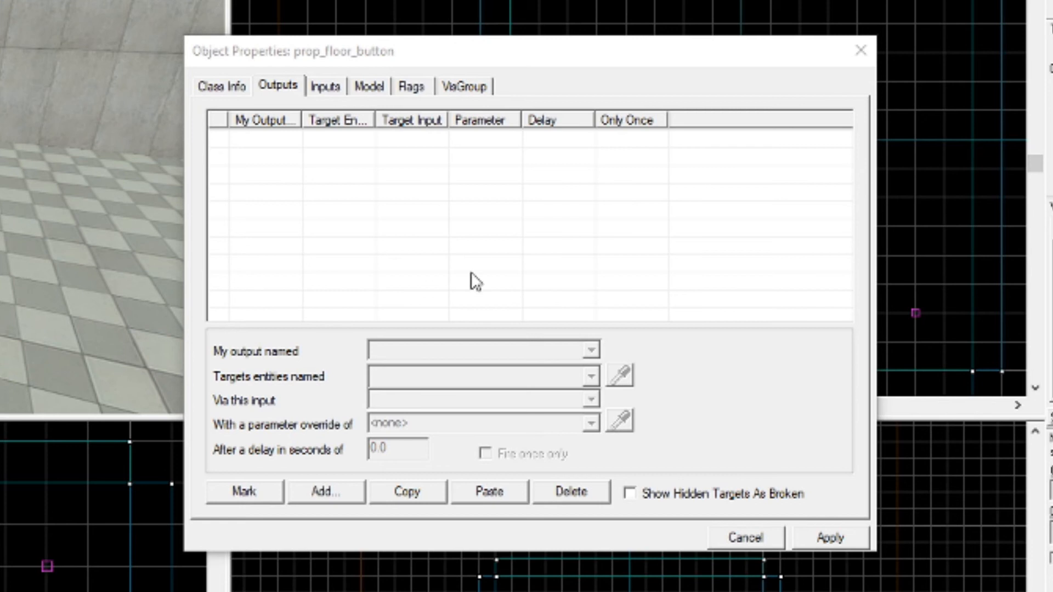
click(324, 492)
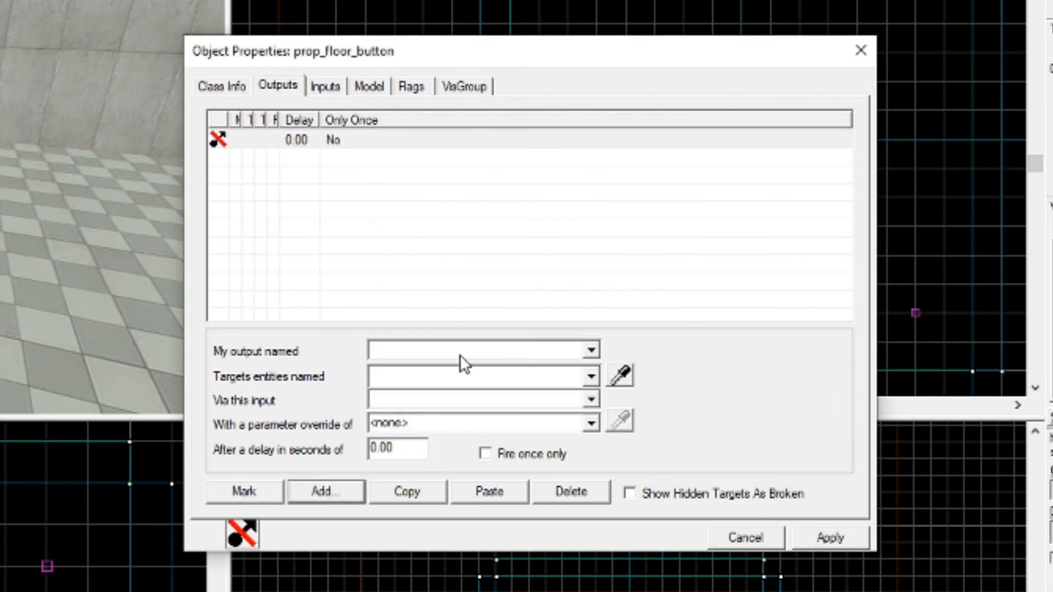
click(592, 350)
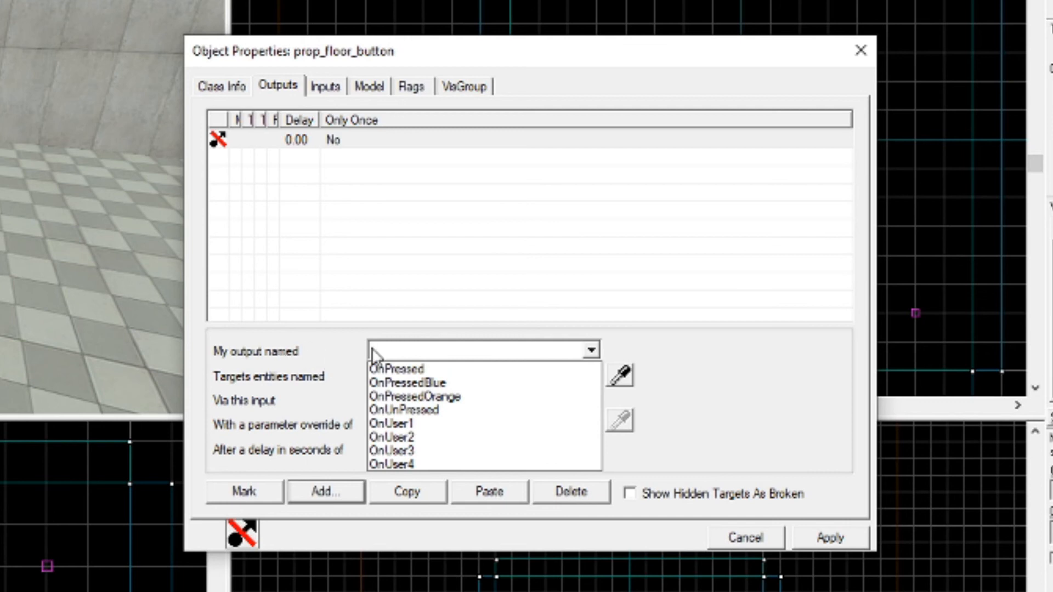
click(414, 369)
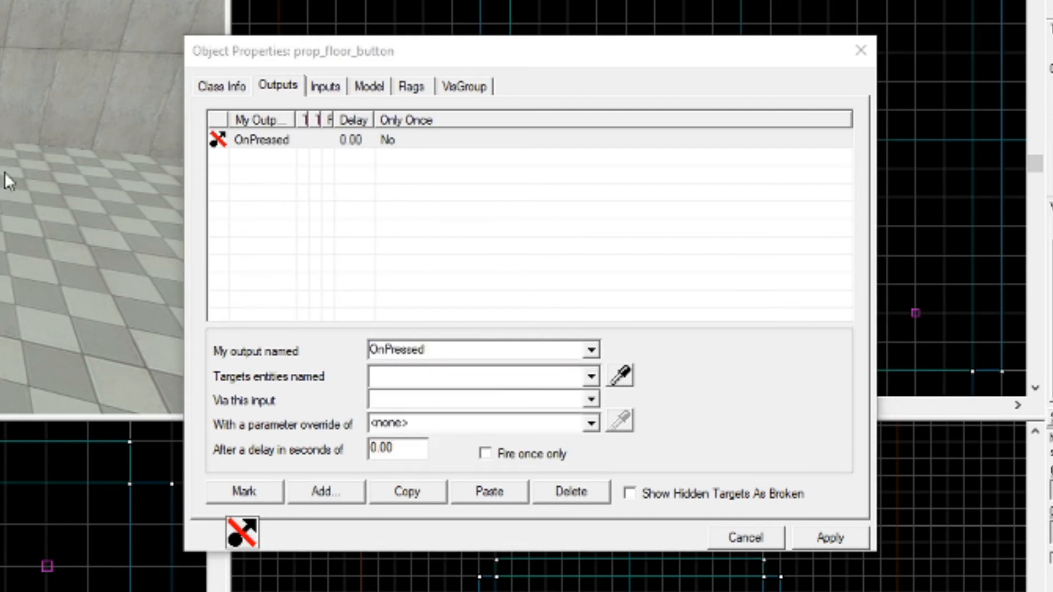
- Target the OnPressed output at door1 and use Open as the input it fires
click(590, 381)
click(471, 399)
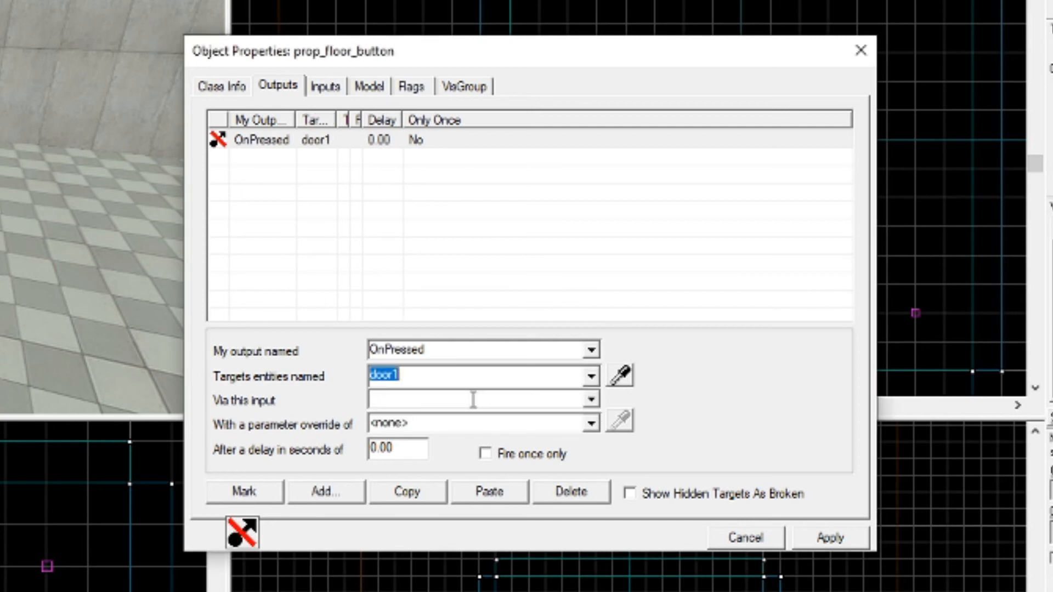
click(590, 402)
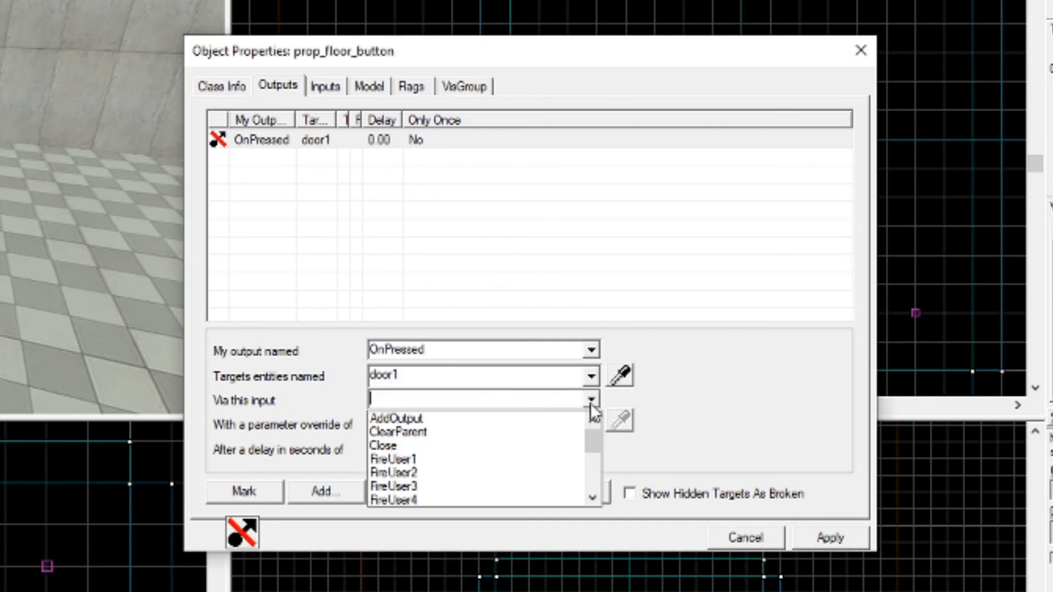
scroll(454, 441, down, 2)
scroll(454, 441, down, 1)
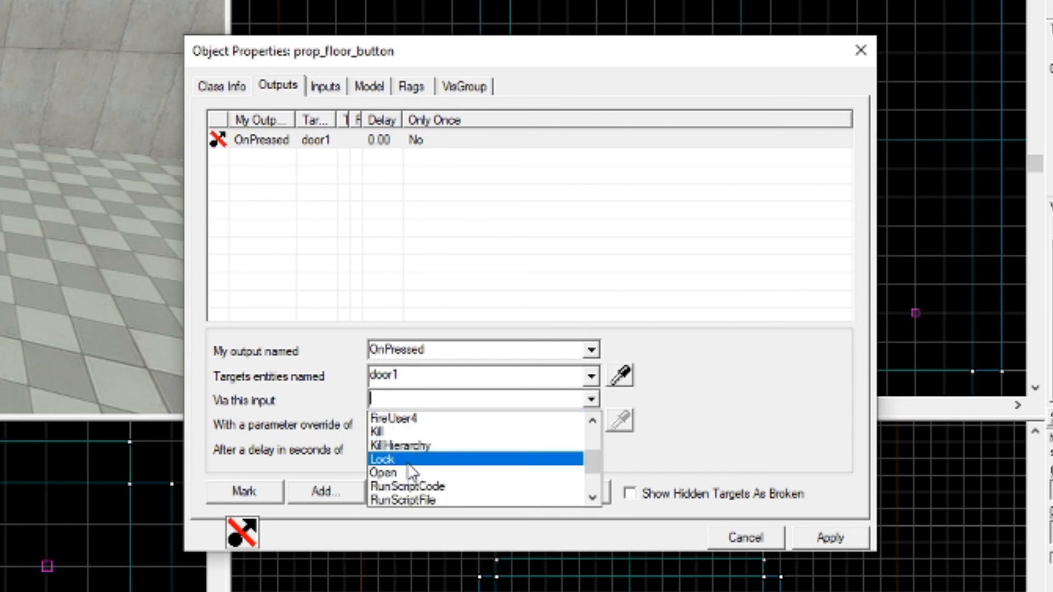
click(439, 467)
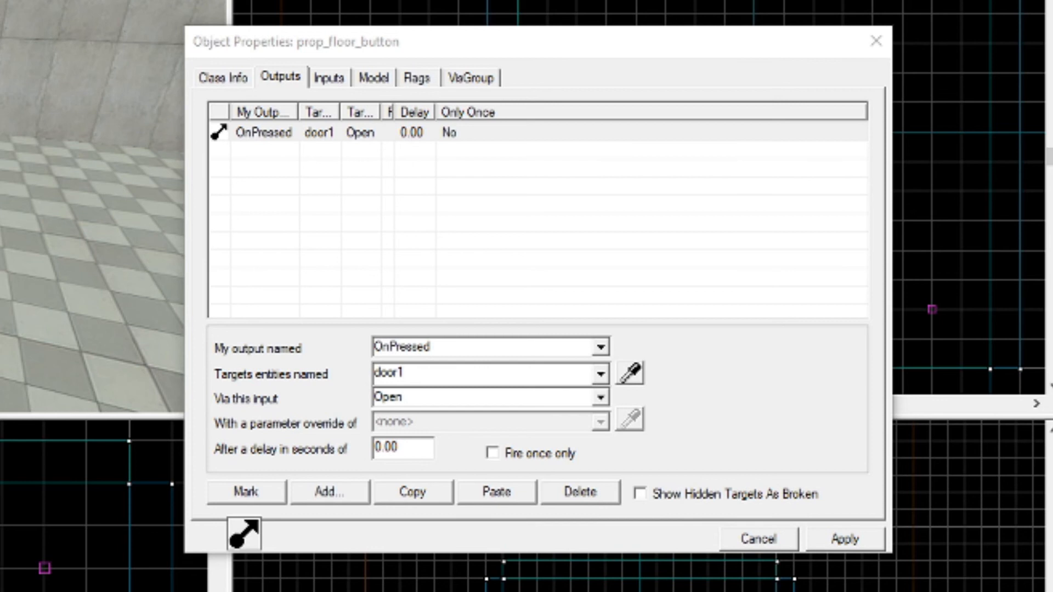
- Add a second floor button output, OnUnPressed, that fires Close on door1, then apply it and close the properties
click(329, 492)
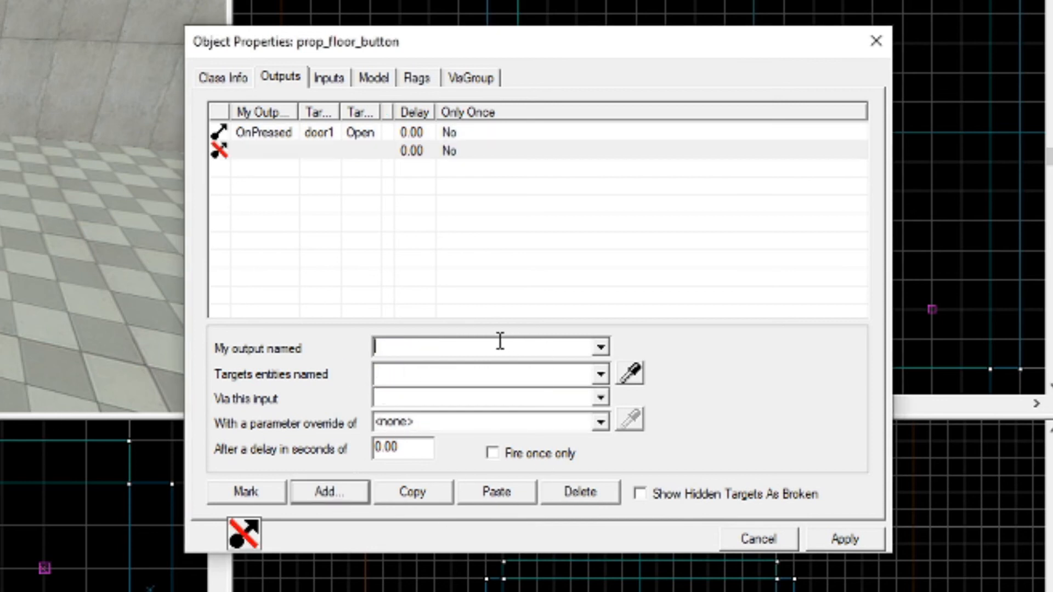
click(601, 348)
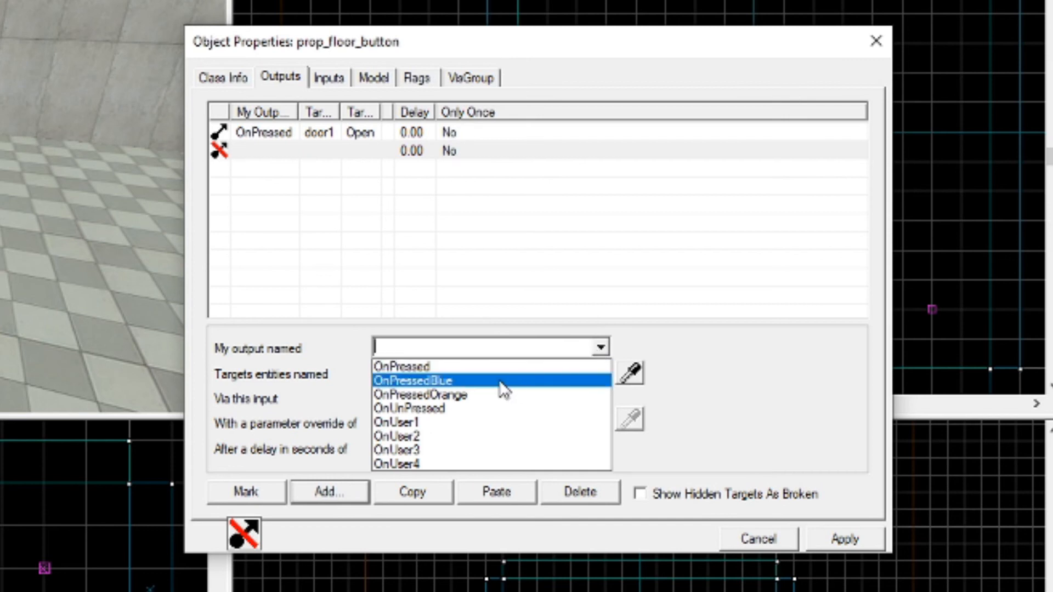
click(446, 408)
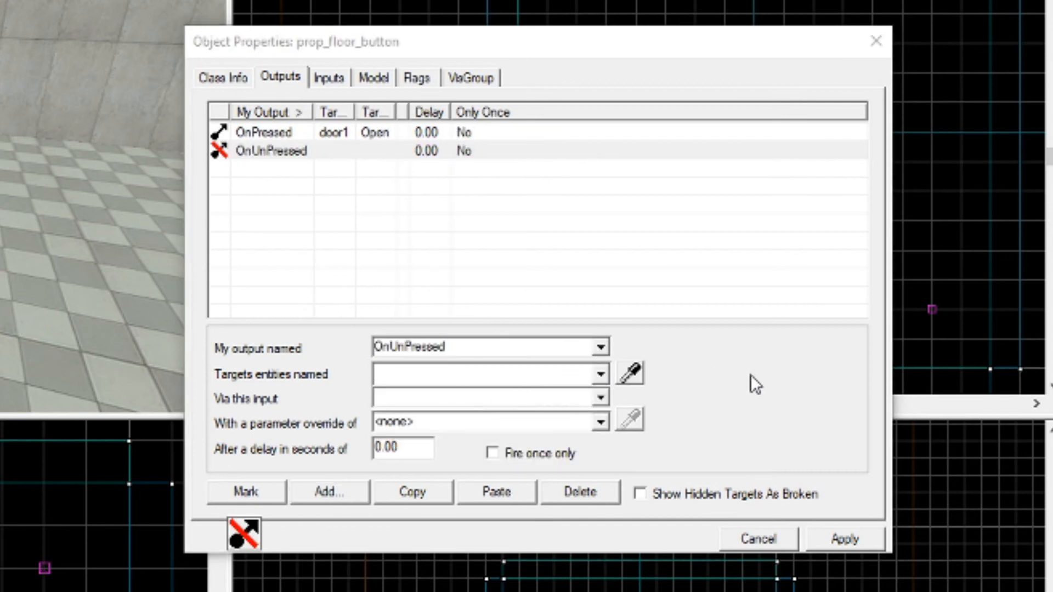
click(600, 375)
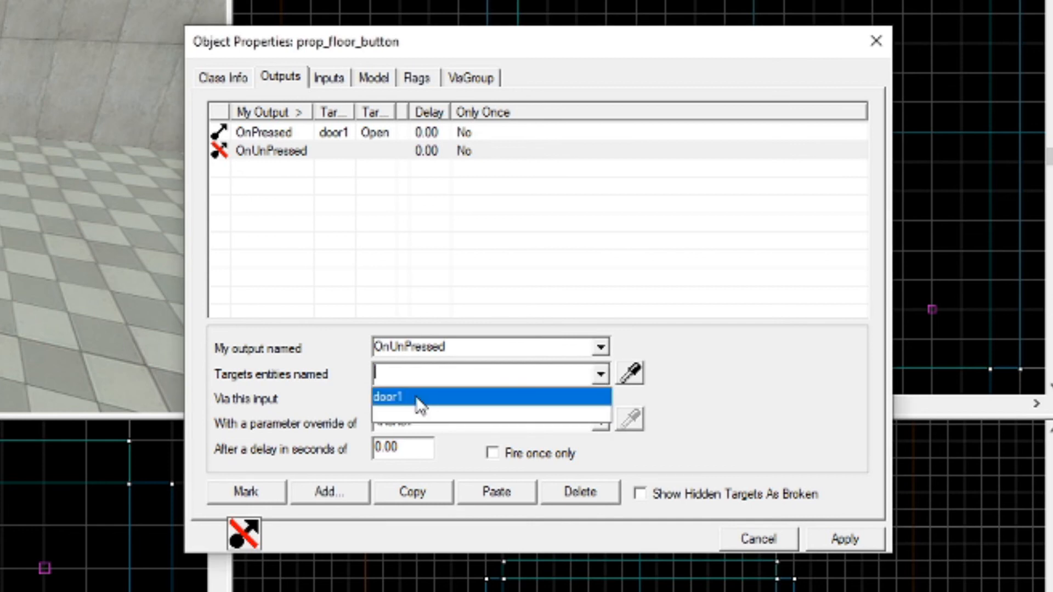
click(420, 398)
click(601, 398)
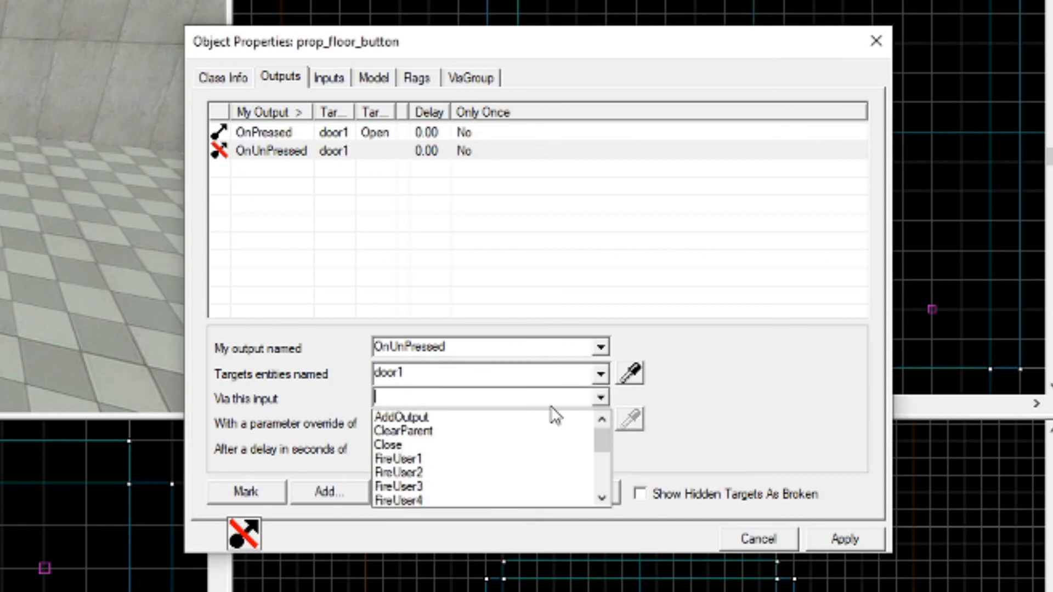
click(427, 449)
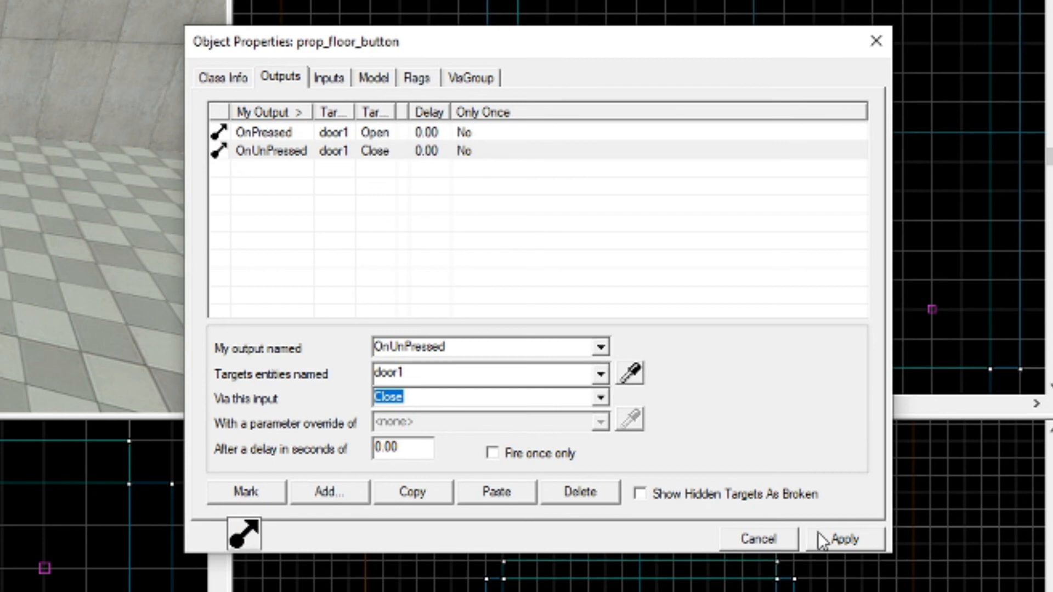
click(844, 540)
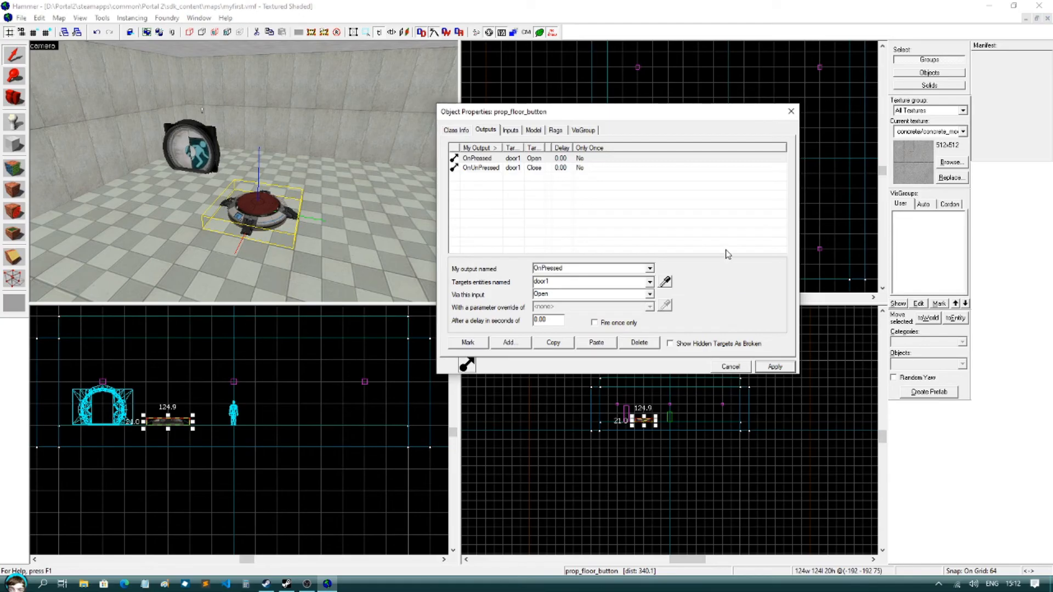
click(480, 167)
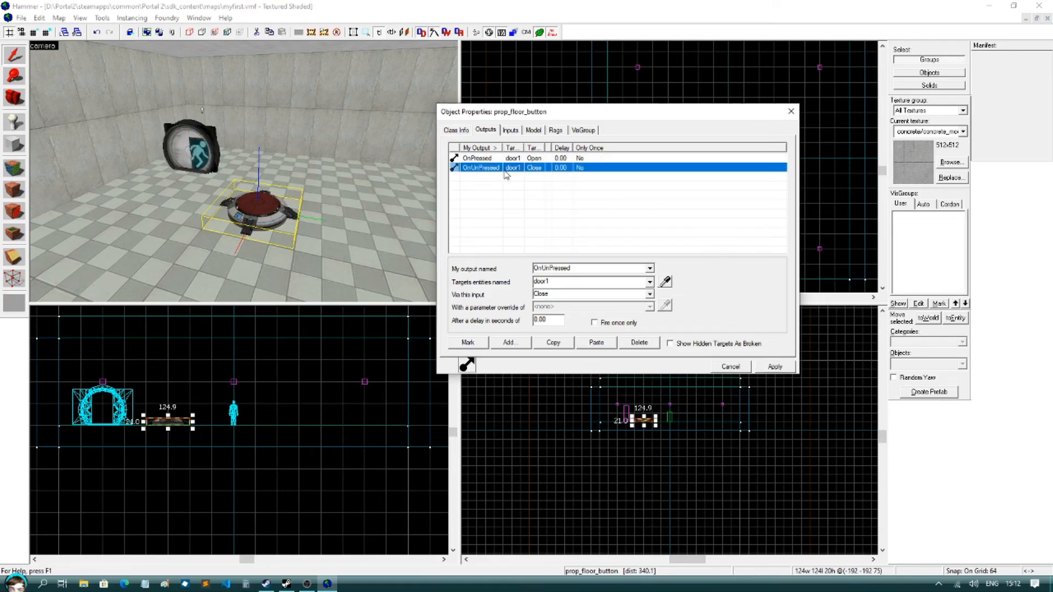
click(790, 111)
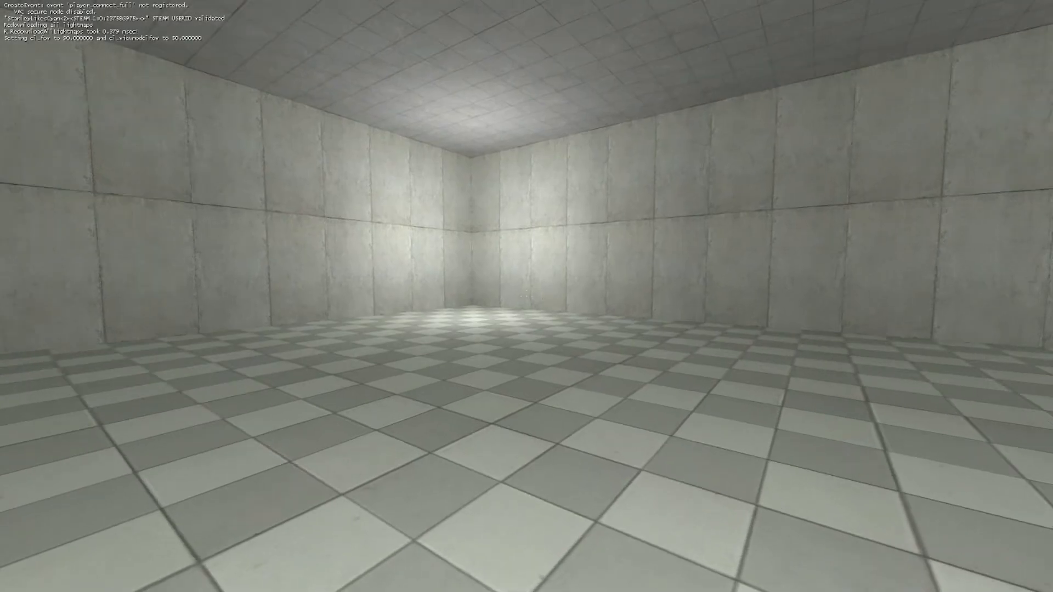
- In the running Portal 2 map, walk over the floor button and around the door to test the opening mechanism
key(w)
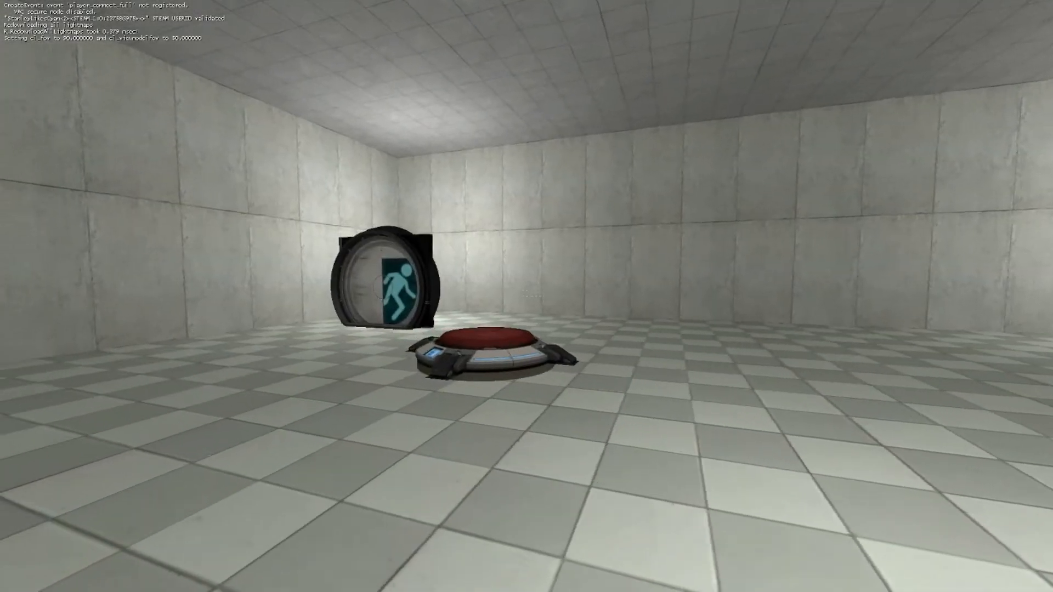
key(w)
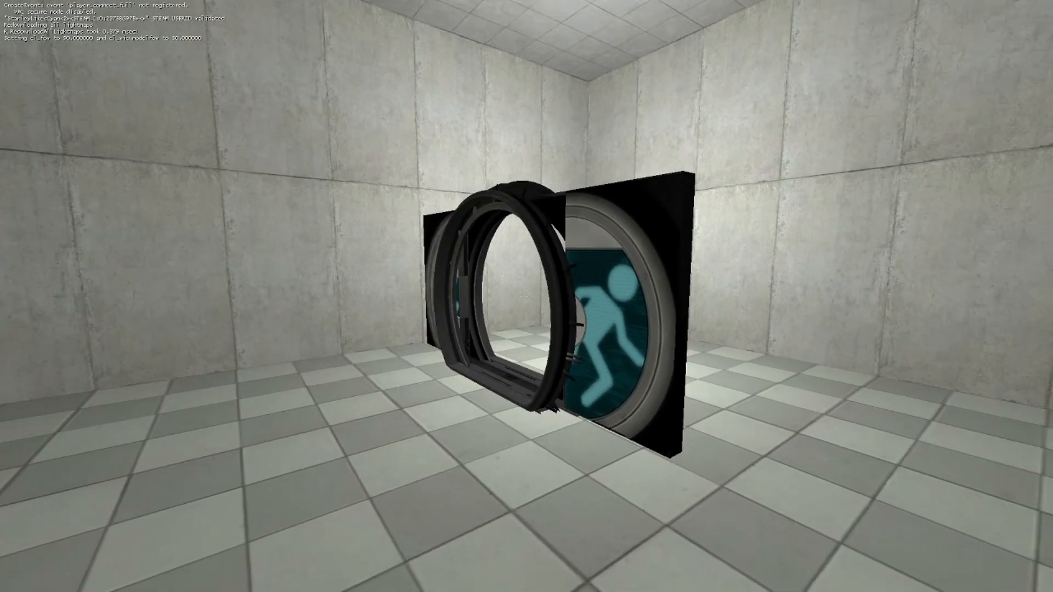
key(a)
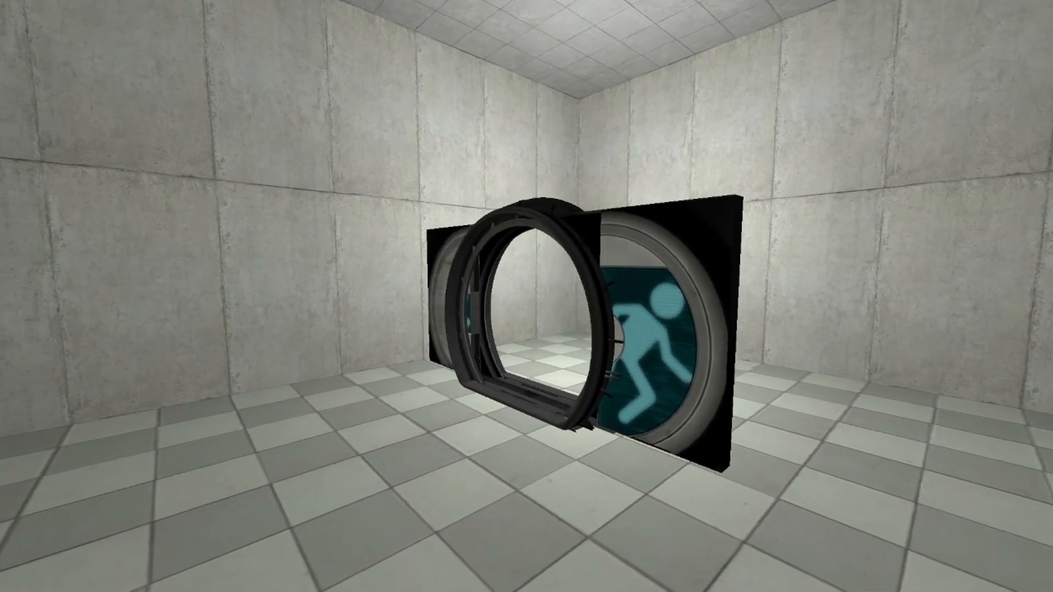
key(d)
key(s)
key(a)
key(w)
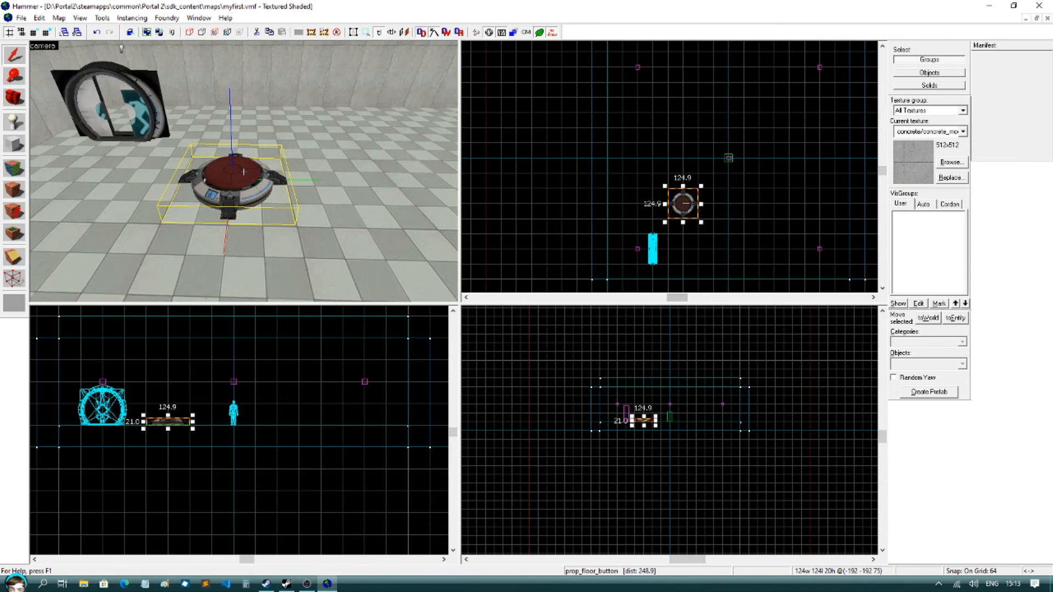
- Place a prop_weighted_cube on the floor and align it in the top view with the floor button, two grid squares from its centre
key(s)
key(z)
click(20, 128)
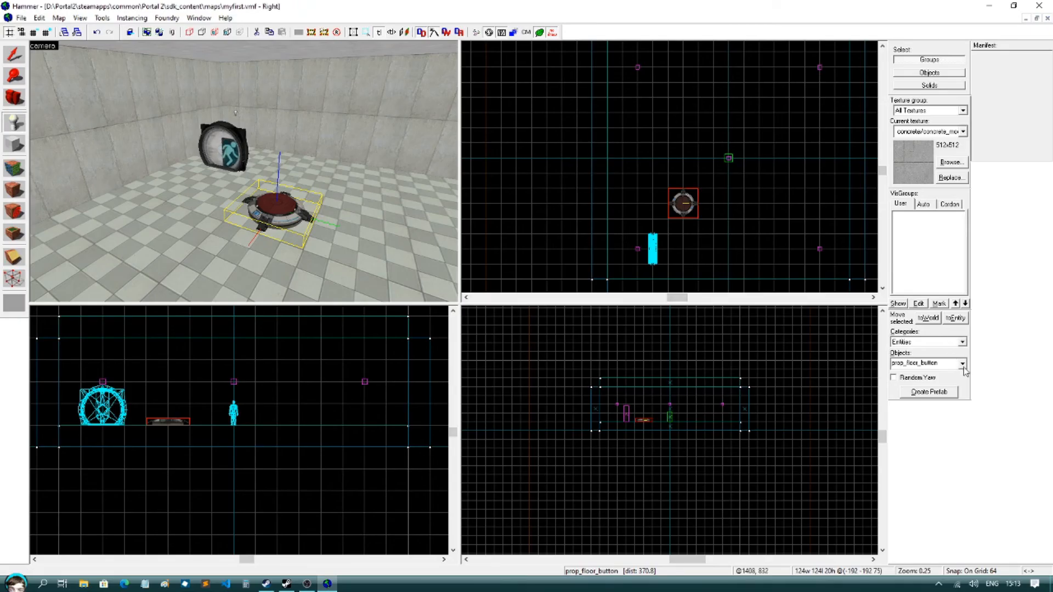
click(962, 367)
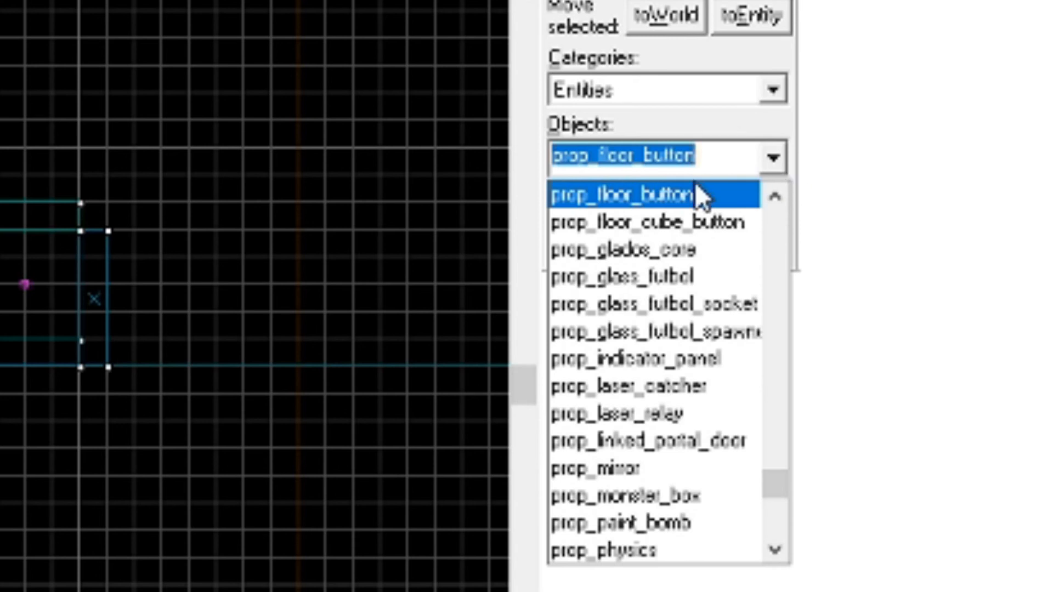
text(cube)
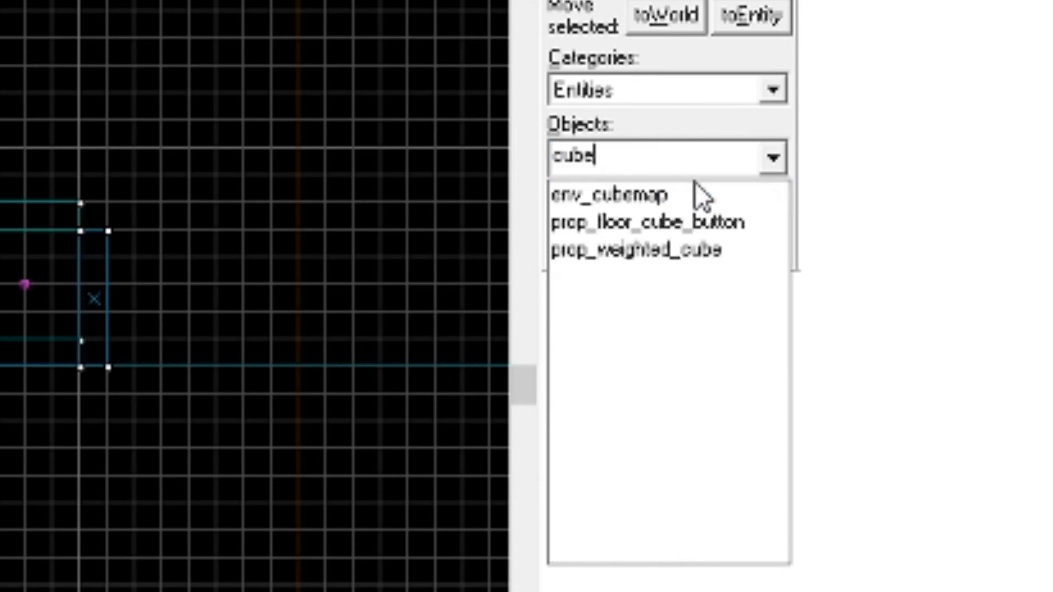
click(671, 259)
key(z)
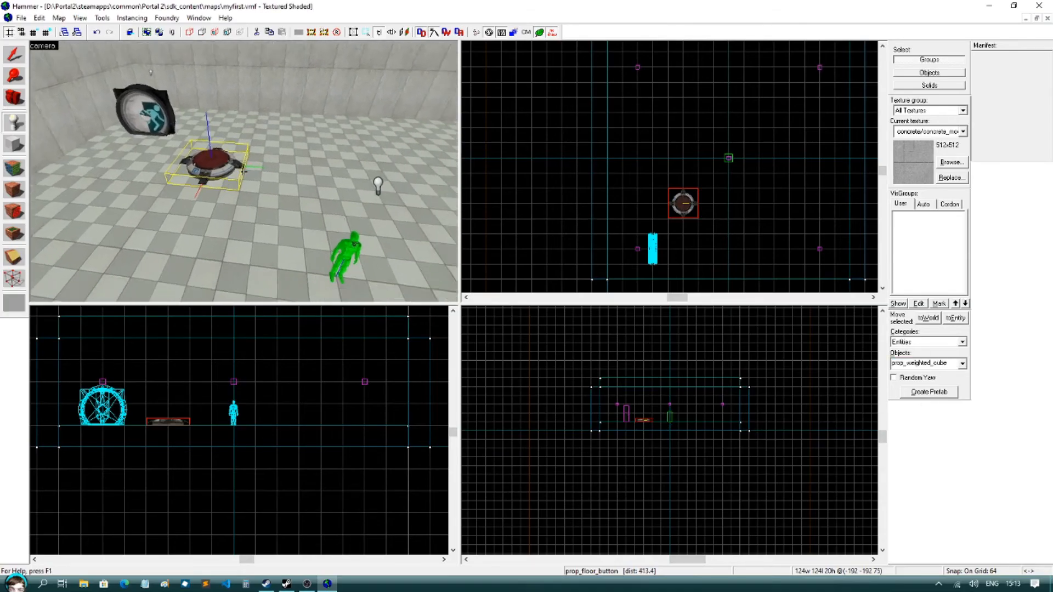
key(z)
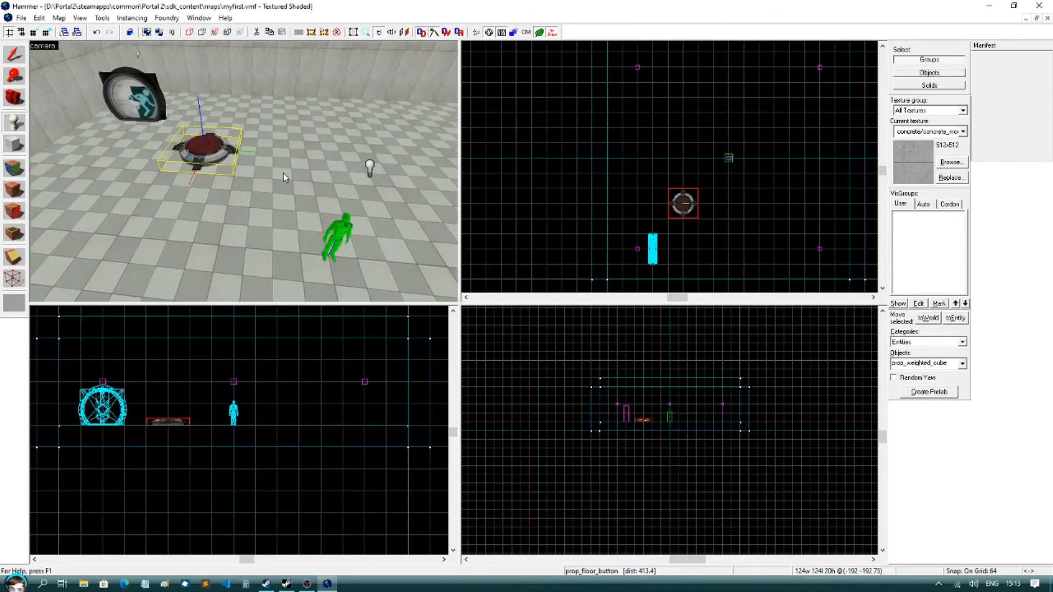
click(289, 146)
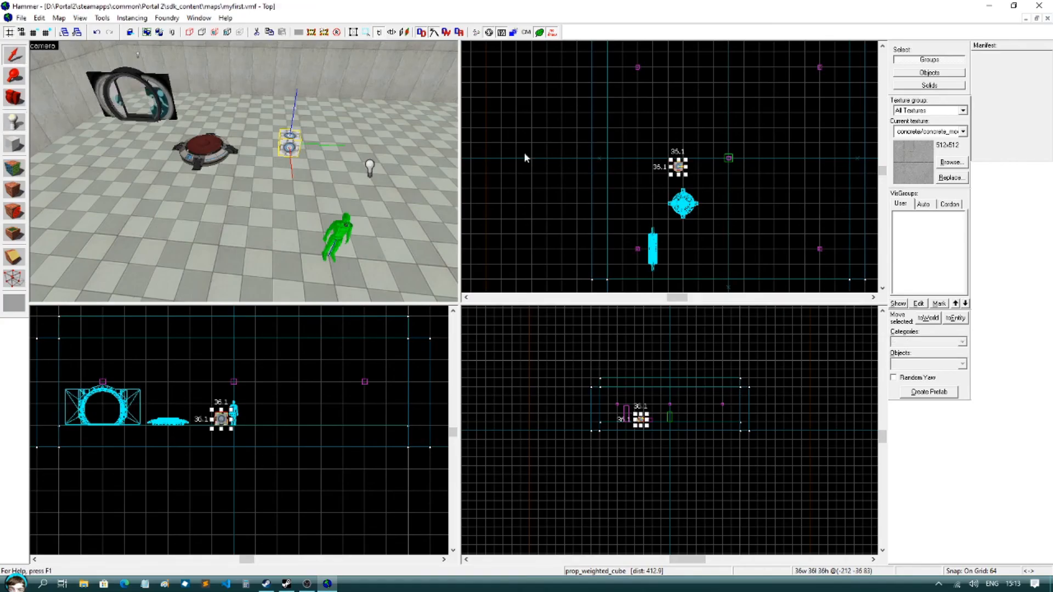
scroll(652, 165, up, 3)
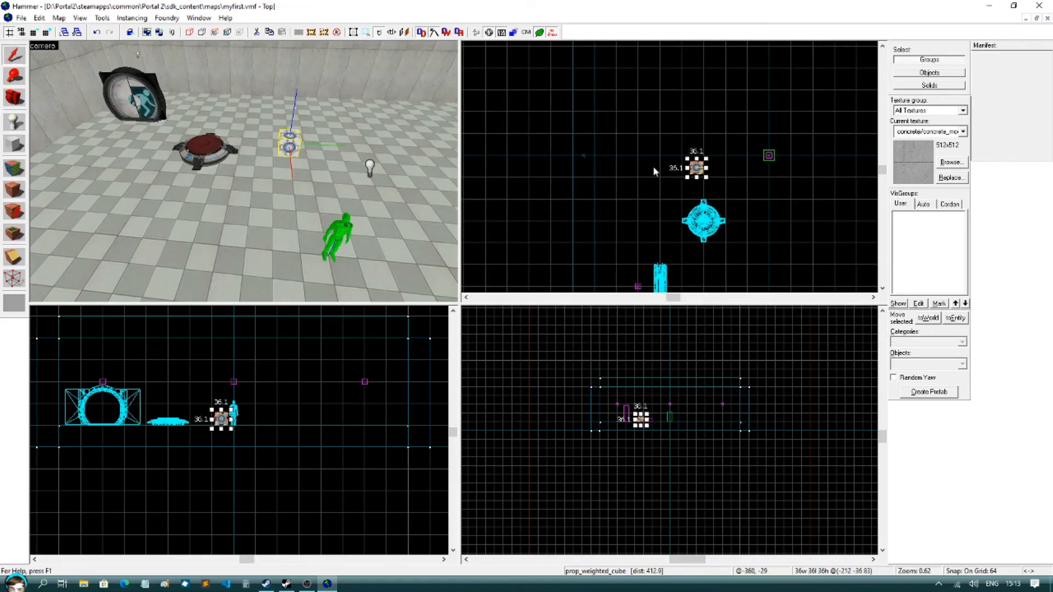
drag(699, 169, 719, 187)
- Move the camera in on the weighted cube beside the floor button and open its object properties
key(z)
key(w)
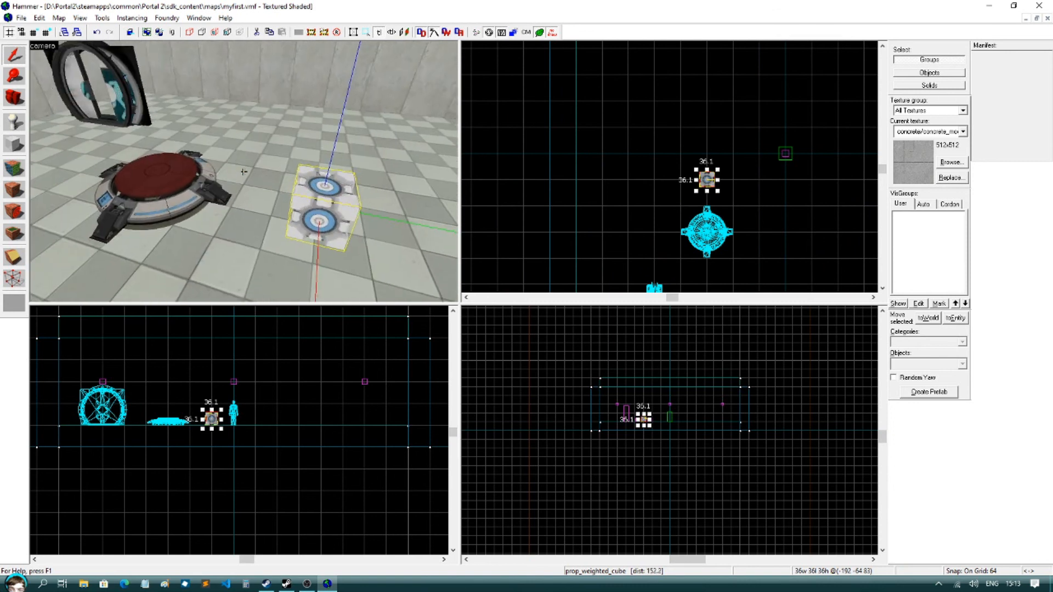
key(s)
key(w)
double_click(243, 172)
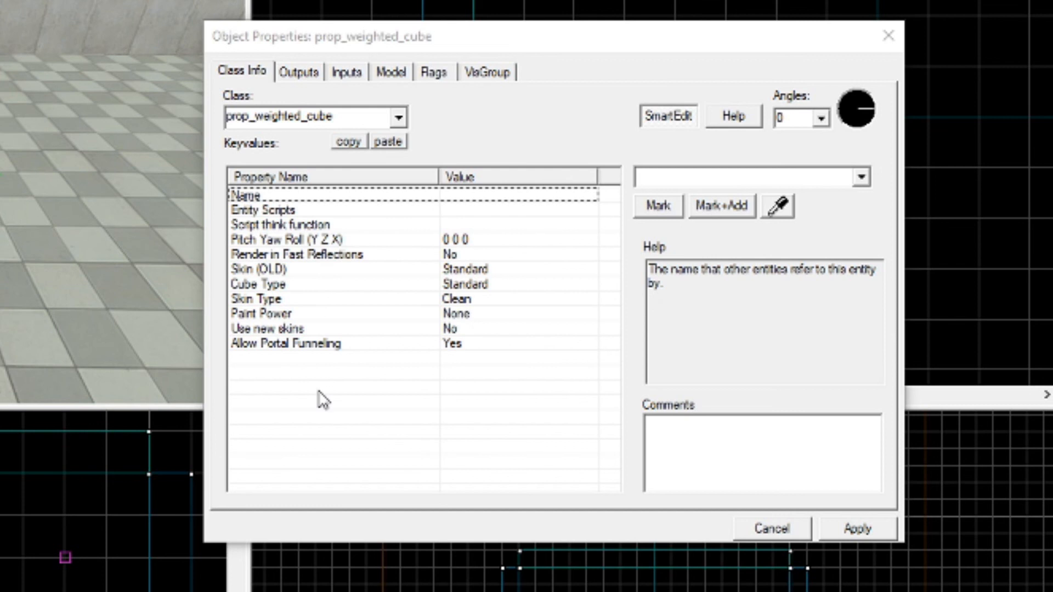
- Try Companion as the weighted cube's Skin (OLD) and apply it, then restore Standard and apply again
click(281, 270)
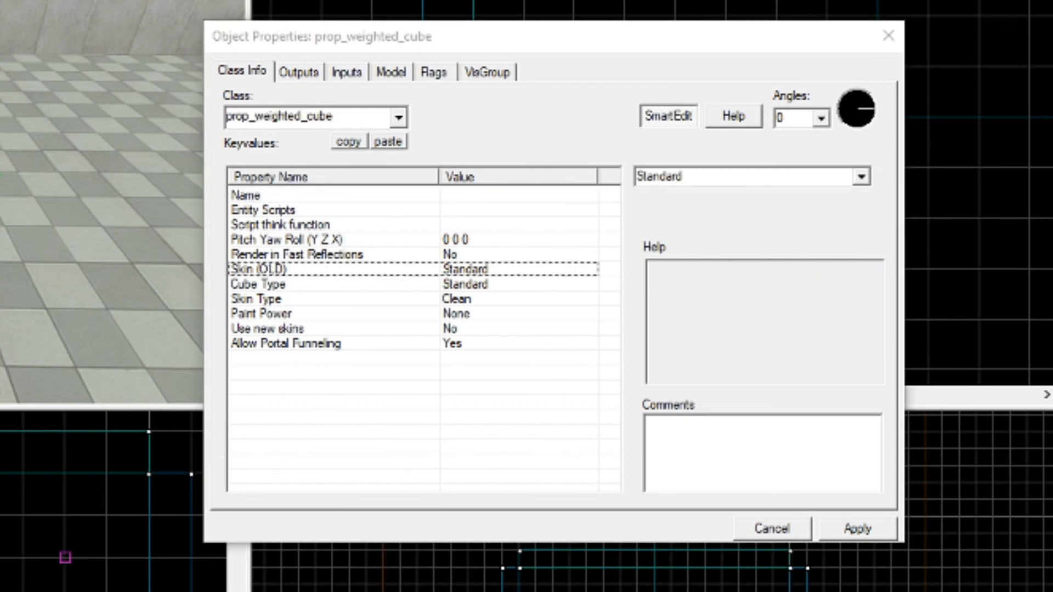
click(861, 175)
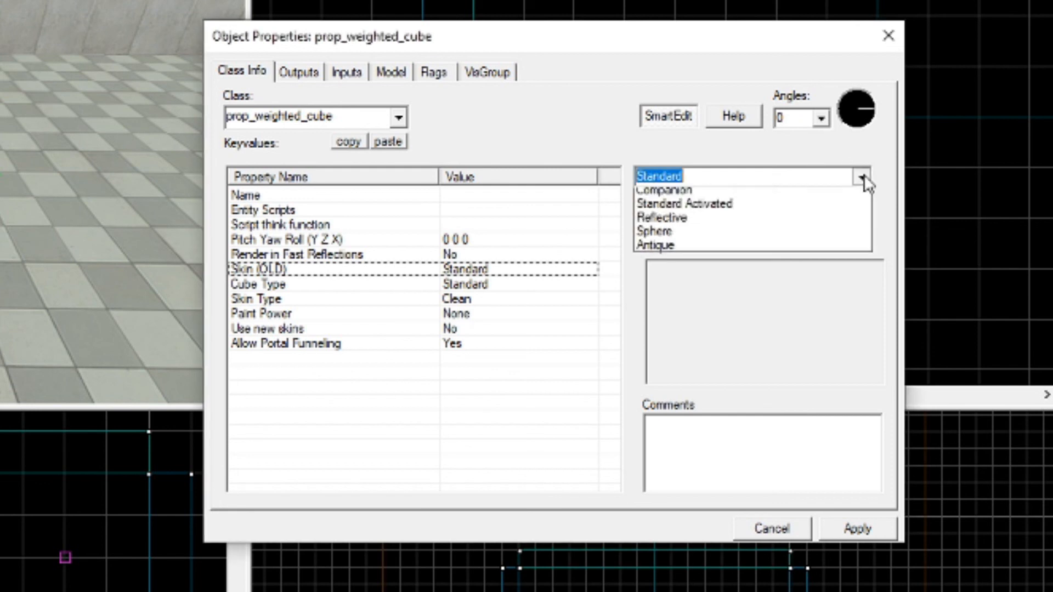
click(733, 210)
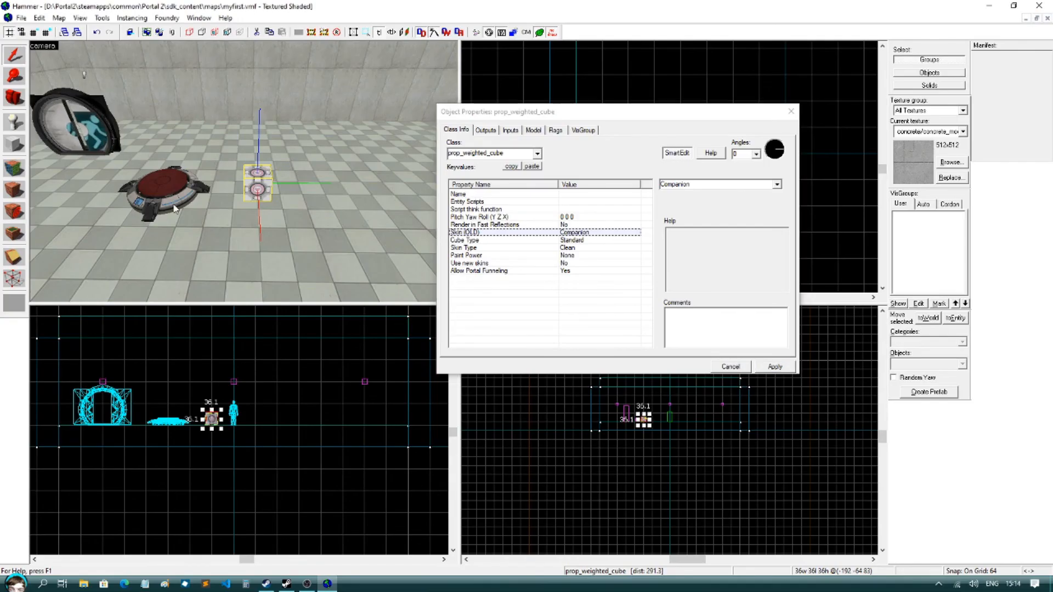
click(869, 528)
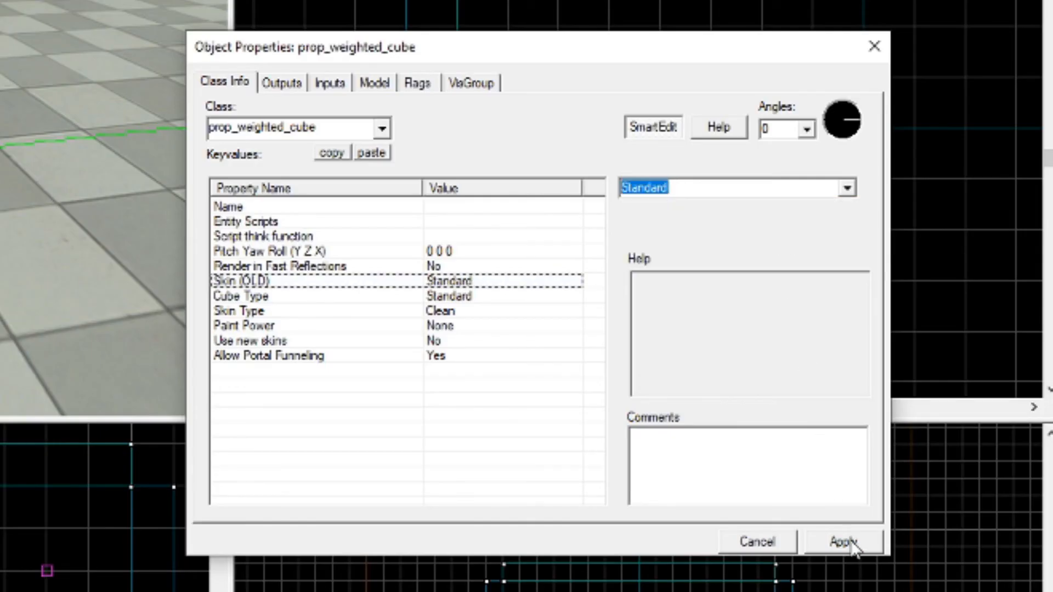
click(842, 542)
- Try Rusted as the weighted cube's Skin Type and apply the change
click(155, 285)
click(264, 311)
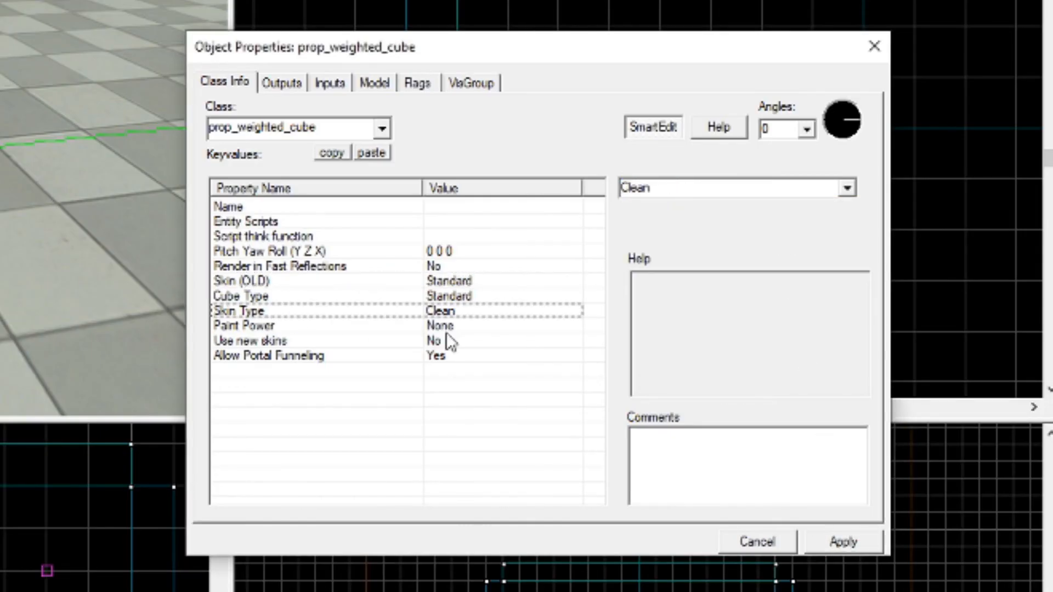
click(847, 193)
click(704, 219)
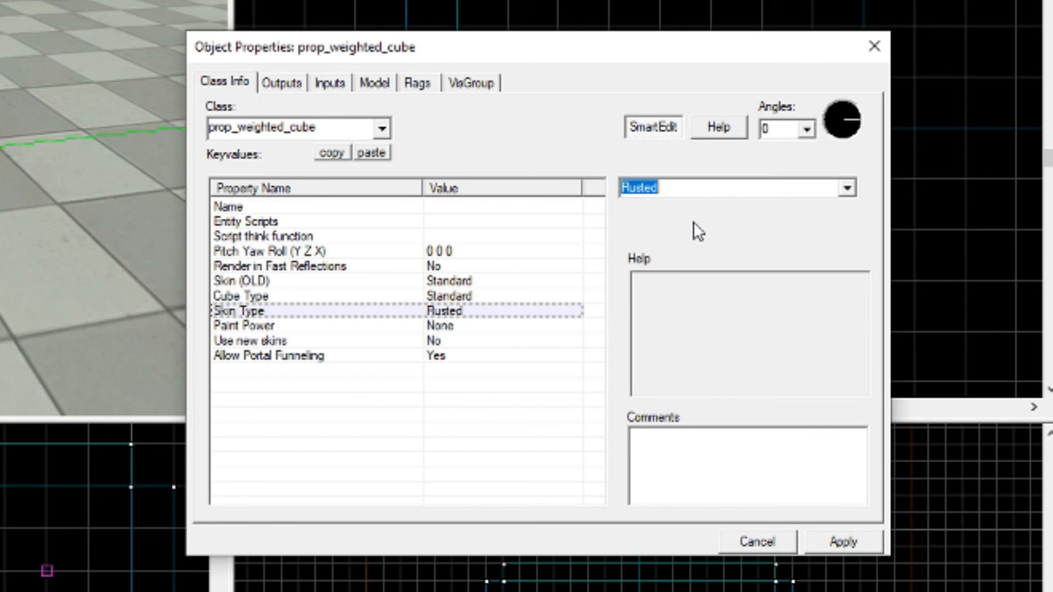
click(845, 542)
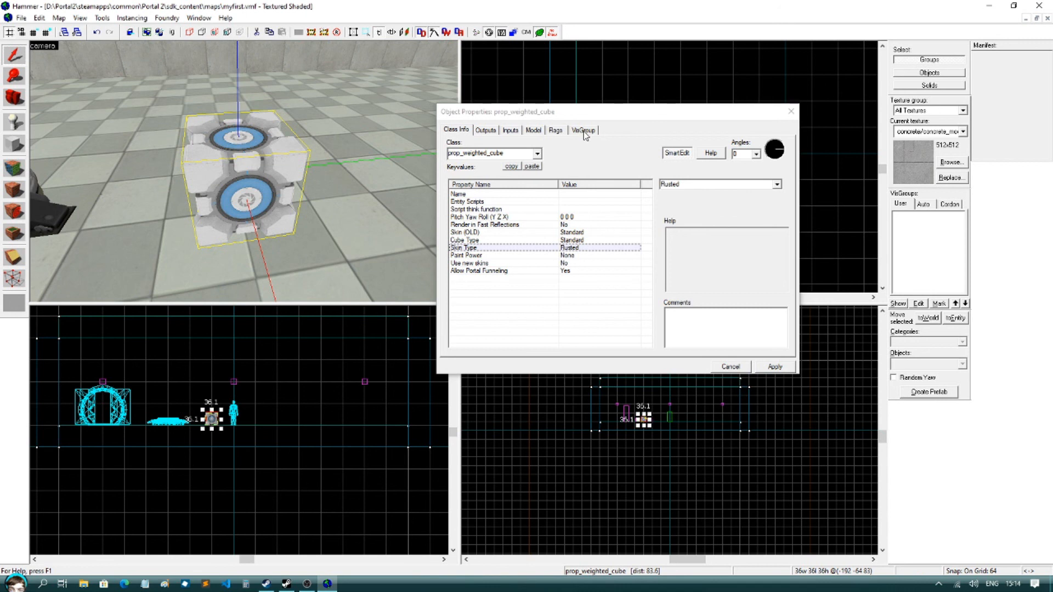
- Return the cube's Skin Type to Clean, apply Companion as its Skin (OLD), and close the properties
click(775, 184)
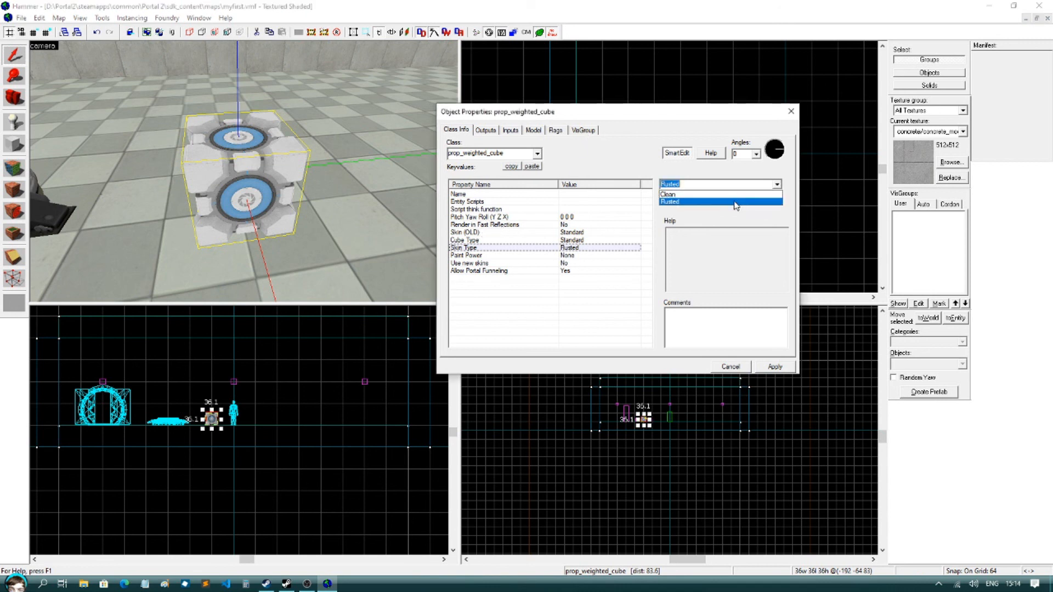
click(720, 193)
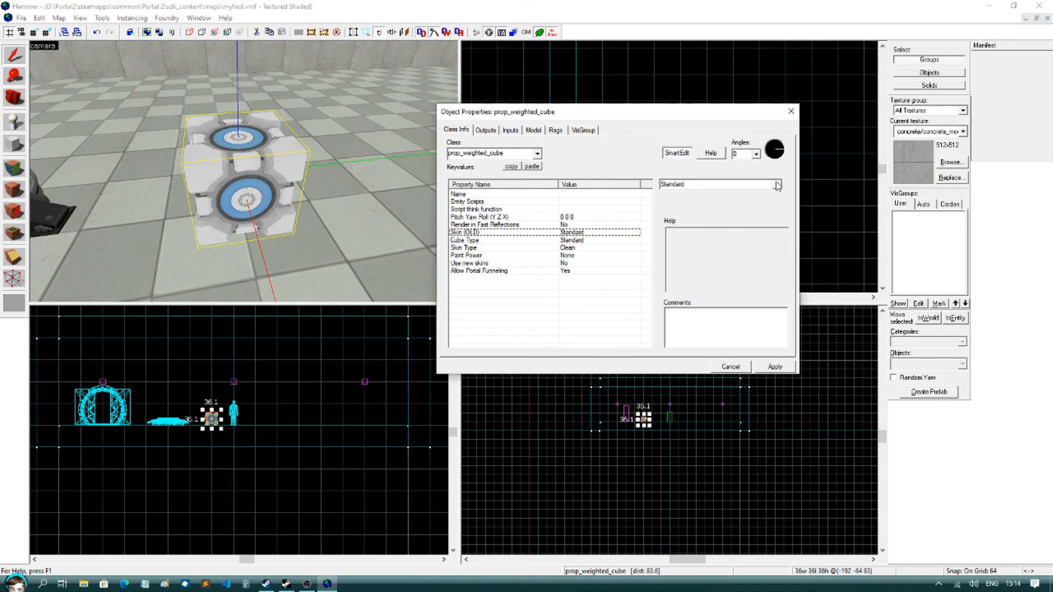
click(776, 185)
click(712, 226)
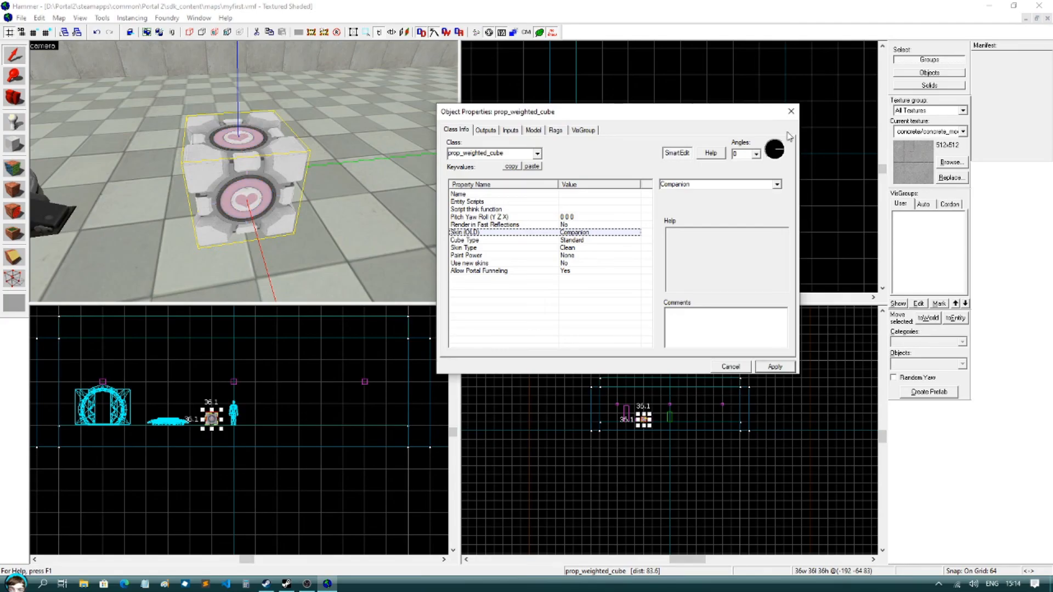
click(791, 110)
- Compile the map with the companion cube and run it in Portal 2
key(z)
key(s)
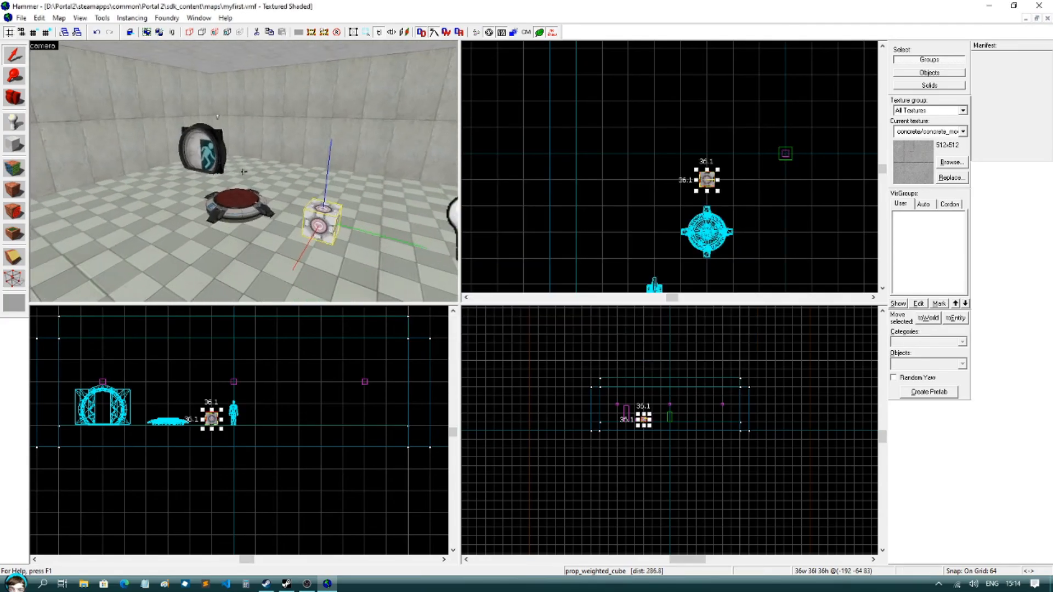
key(z)
key(F9)
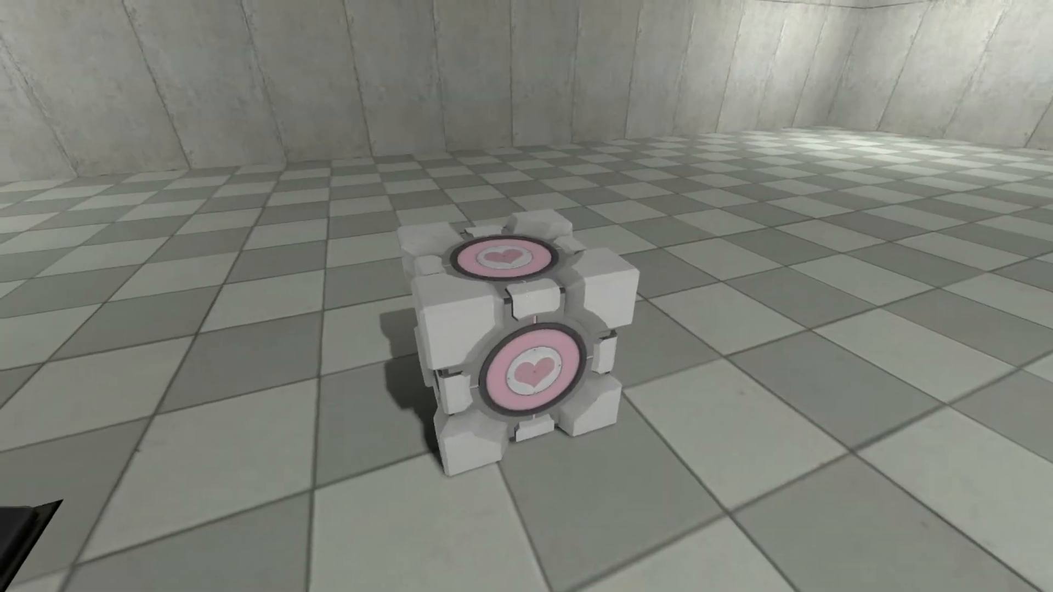
- Pick up the companion cube in the running map, drop it on the floor button, and walk around to test the door
key(e)
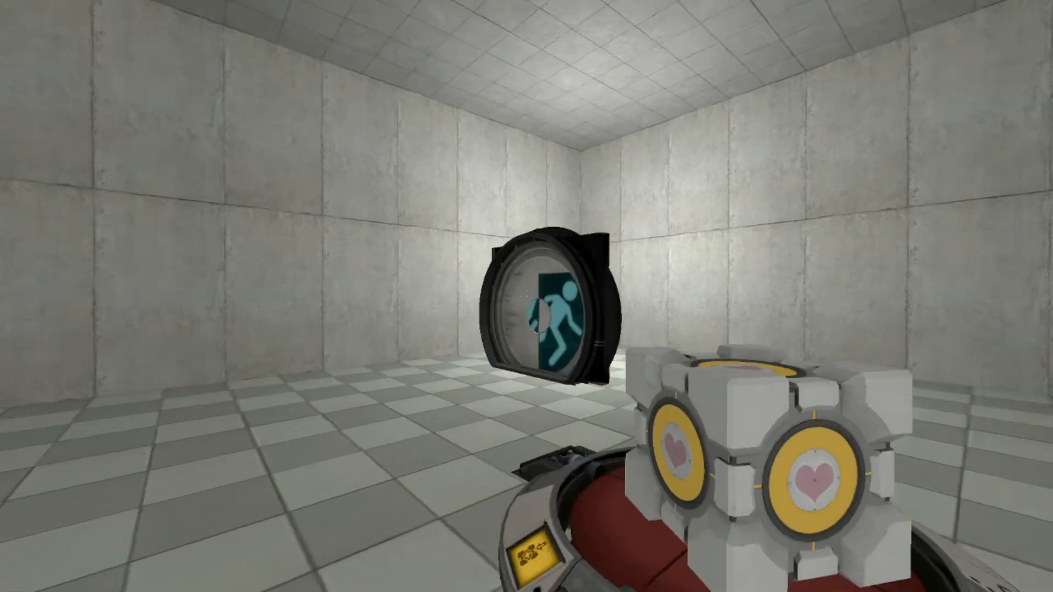
key(e)
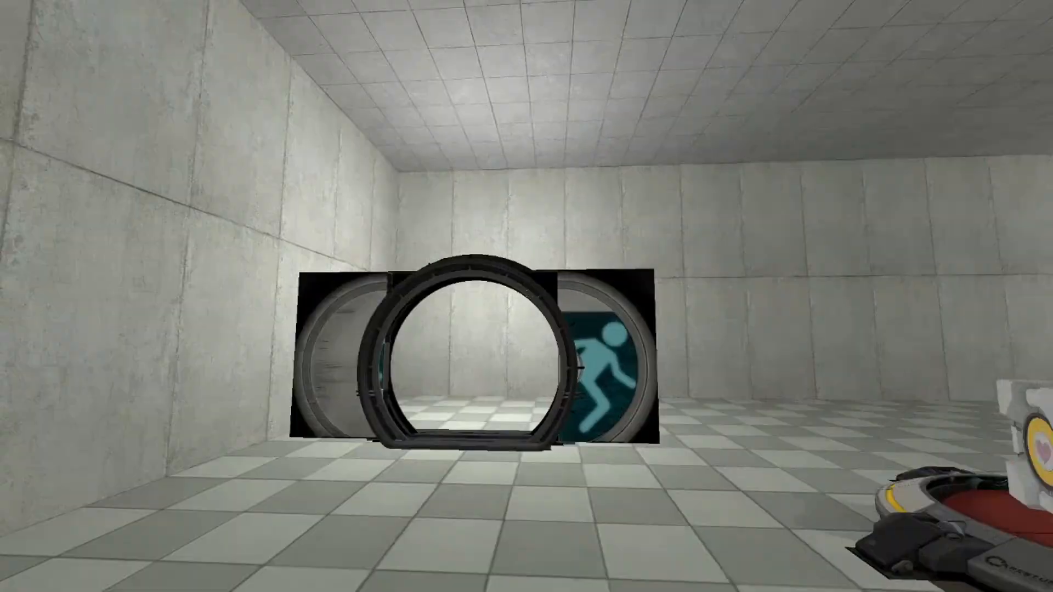
key(w)
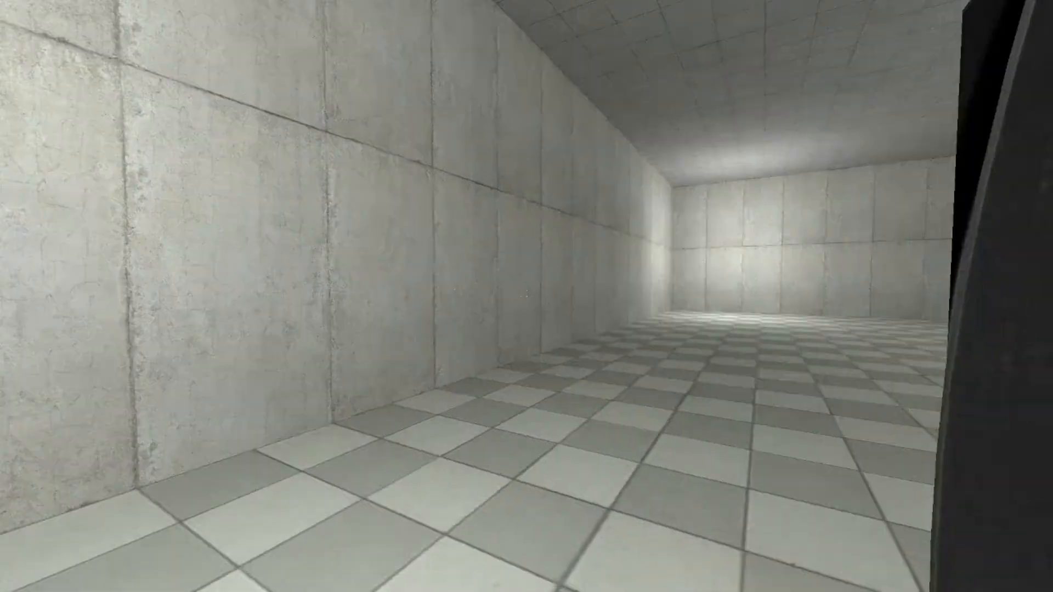
key(w)
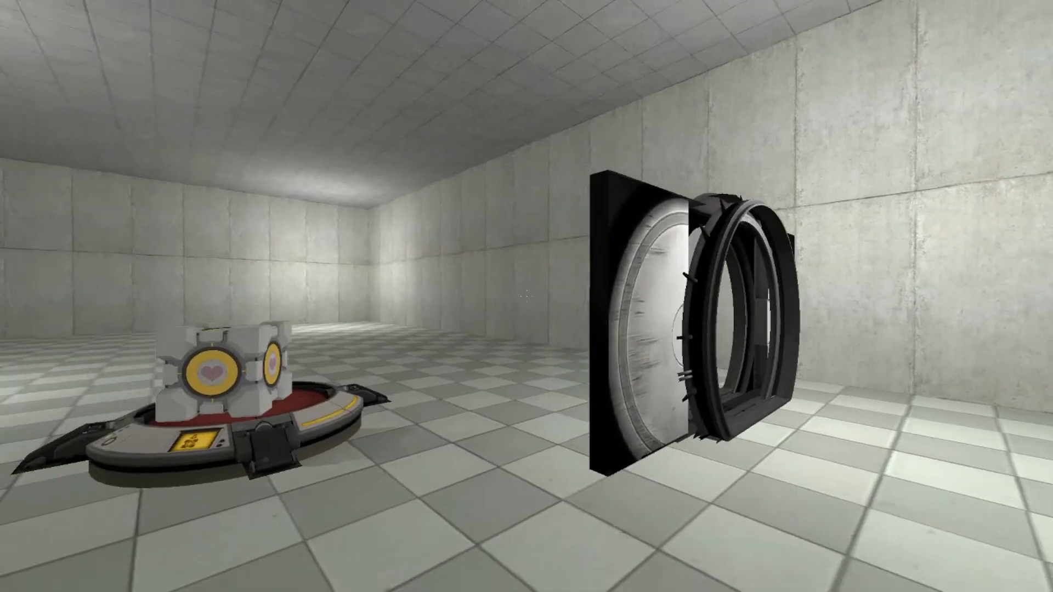
key(a)
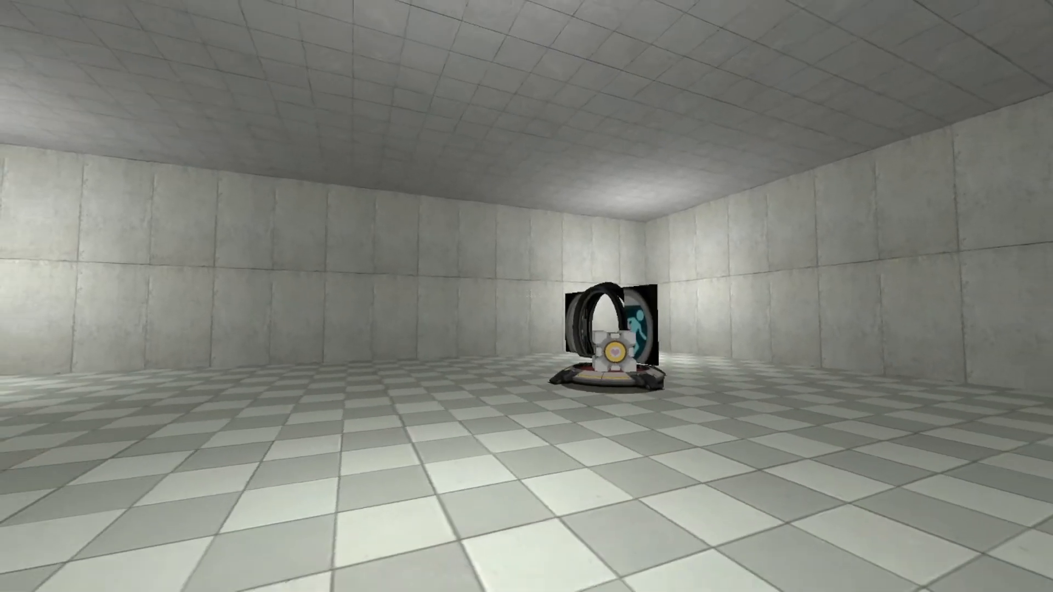
key(w)
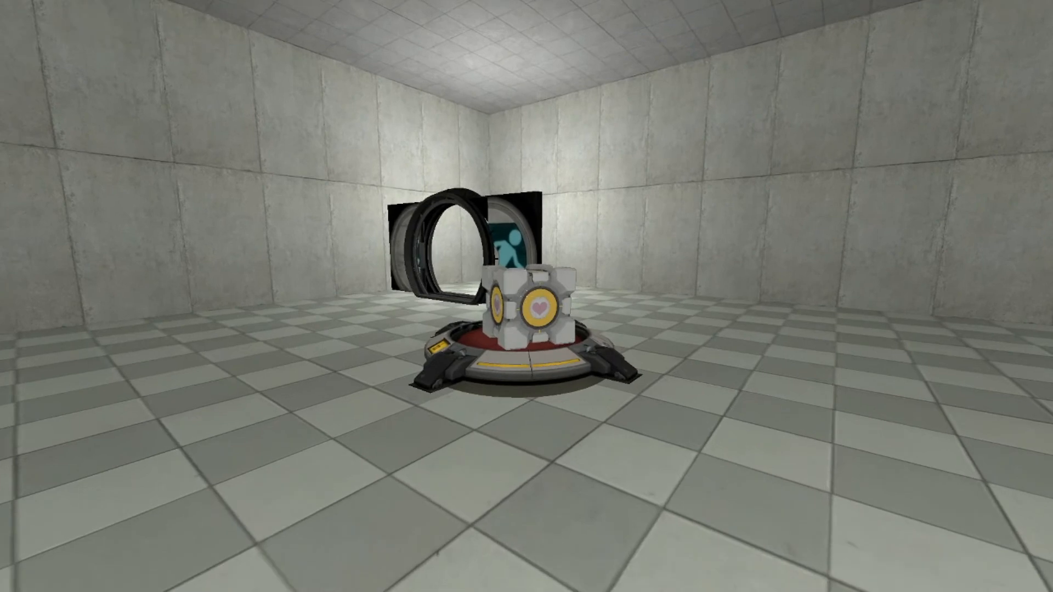